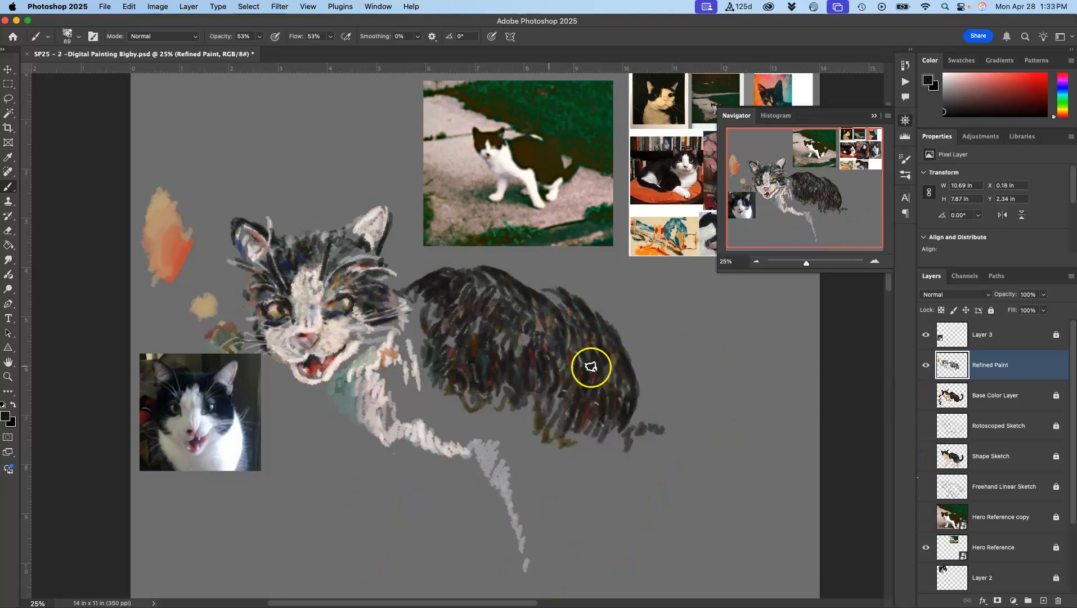
Make the Base Color Layer visible beneath the Refined Paint layer
left_click(926, 395)
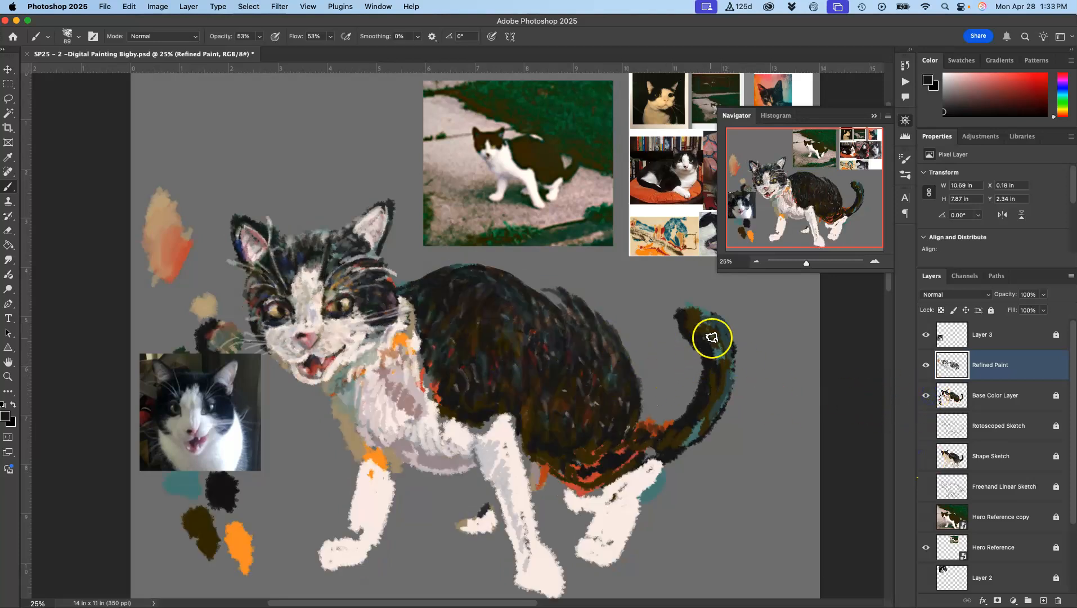
Examine the edges and brush texture of the cat's tail up close at 200% zoom
key("super+equal")
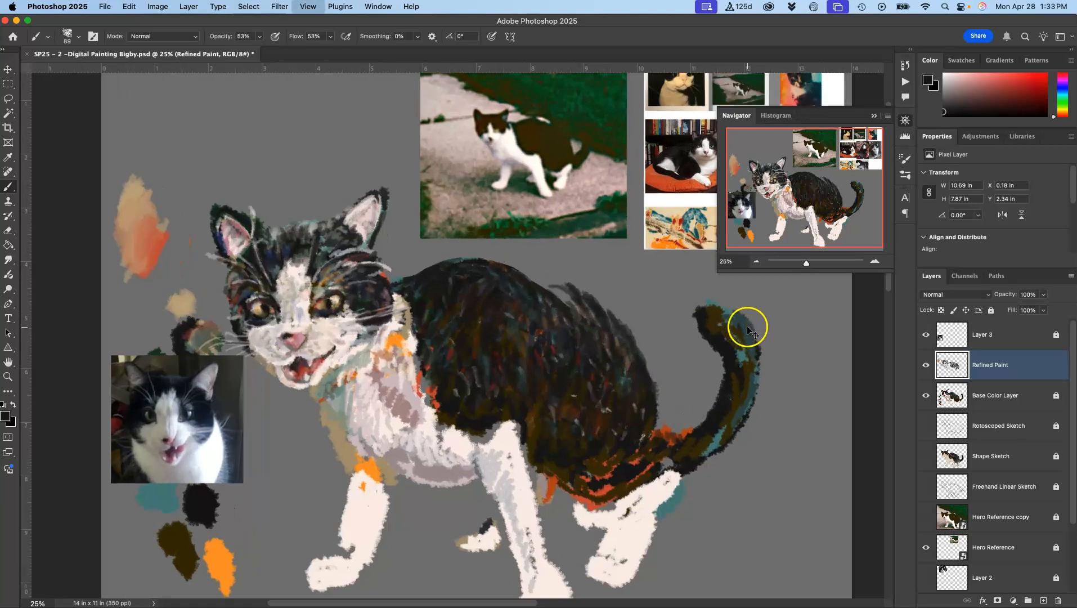
key("super+equal")
key("super+equal")
key("super+equal")
key("super+equal")
key("super+equal")
key("space")
left_click_drag(705, 377, 317, 375)
left_click_drag(623, 390, 381, 166)
left_click_drag(577, 291, 384, 233)
left_click_drag(617, 338, 366, 234)
left_click_drag(731, 473, 224, 287)
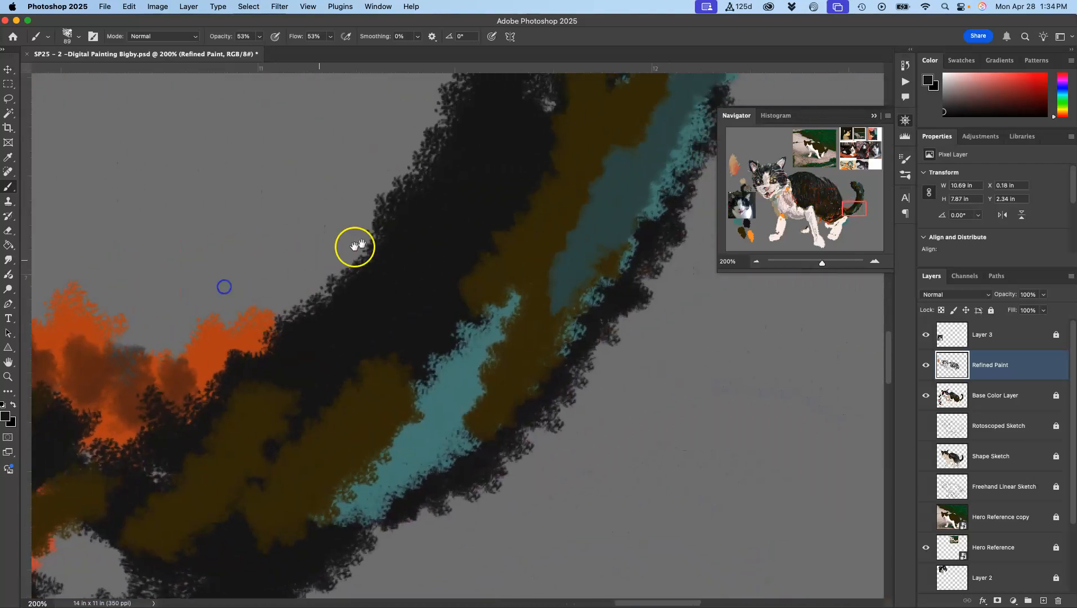
left_click_drag(508, 173, 290, 372)
left_click_drag(439, 80, 388, 352)
mouse_move(328, 131)
left_mouse_down()
mouse_move(401, 357)
mouse_move(550, 307)
left_mouse_up()
scroll(396, 284, "down", 7)
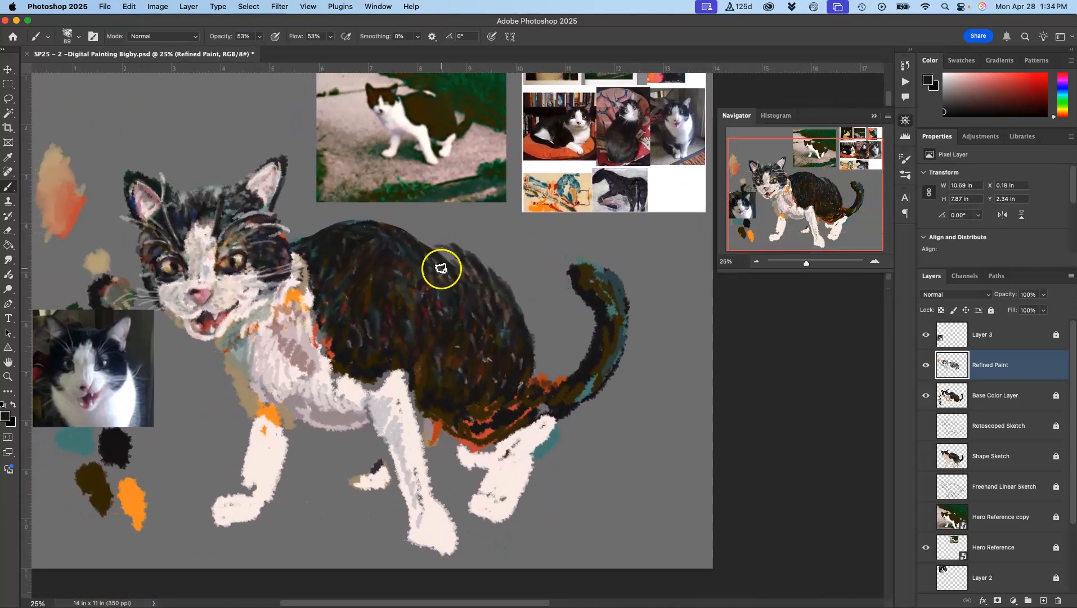
Paint sampled dark fur tones over the cat's upper back and make the Shape Sketch layer visible
left_click(435, 282, "alt")
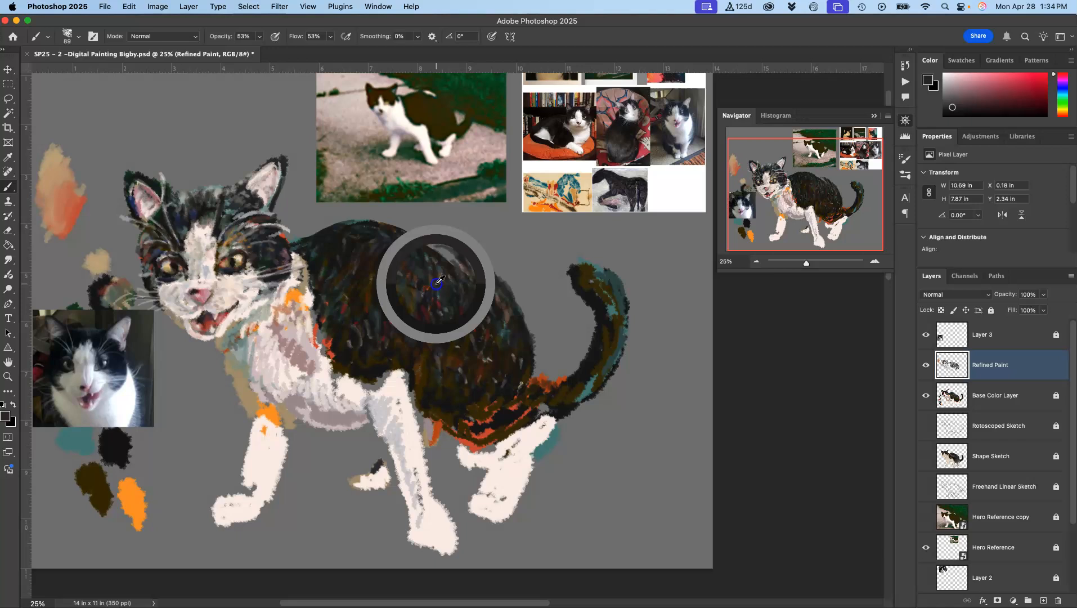
left_click(447, 254, "alt")
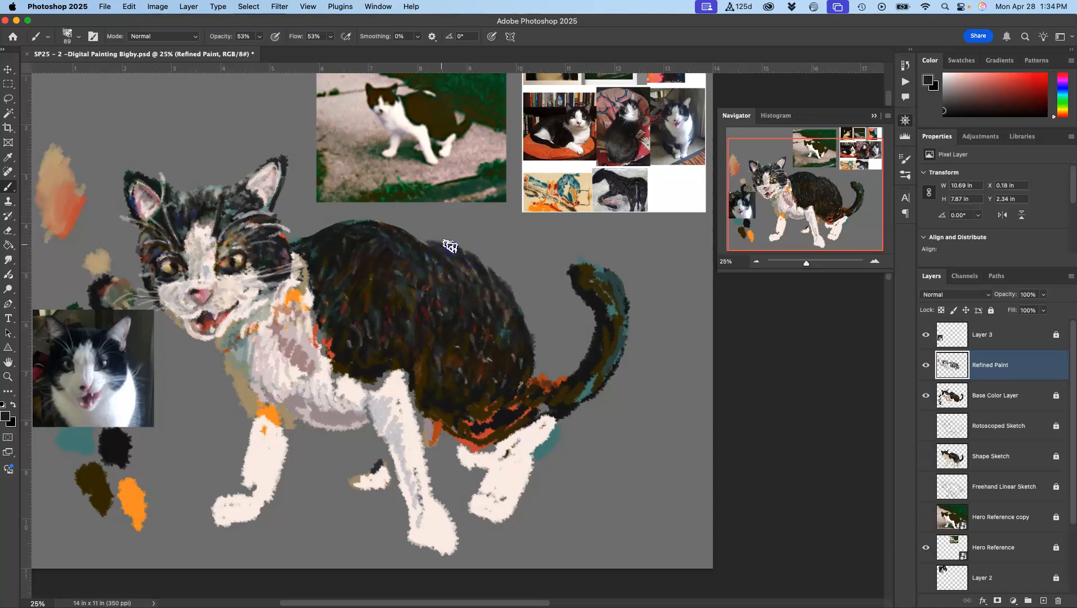
left_click(926, 455)
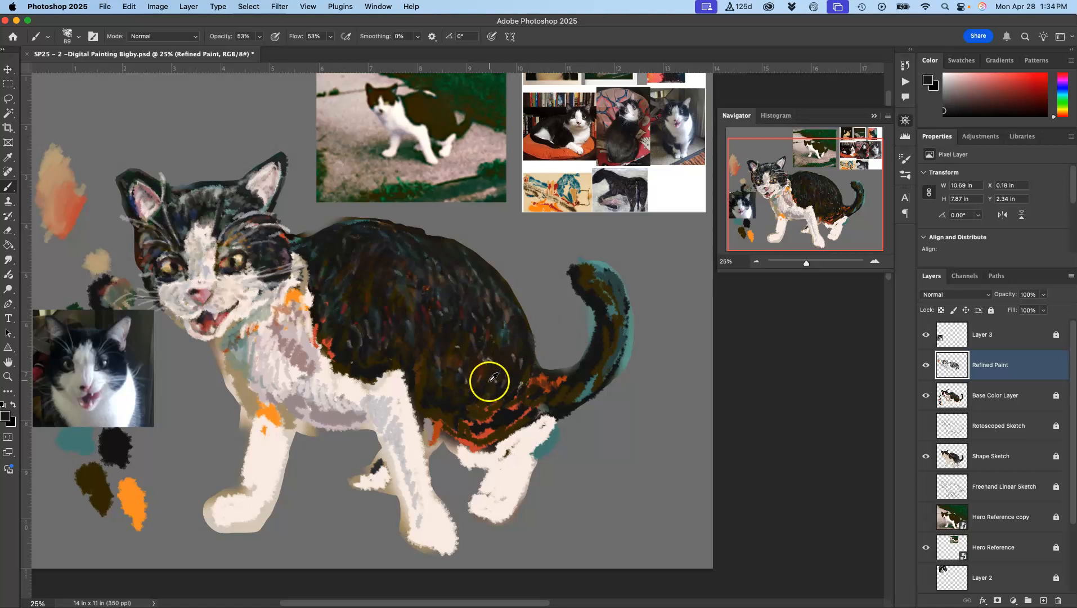
Paint sampled burnt-orange fur strokes along the tail and darken its underside and base with sampled black
left_click(495, 412, "alt")
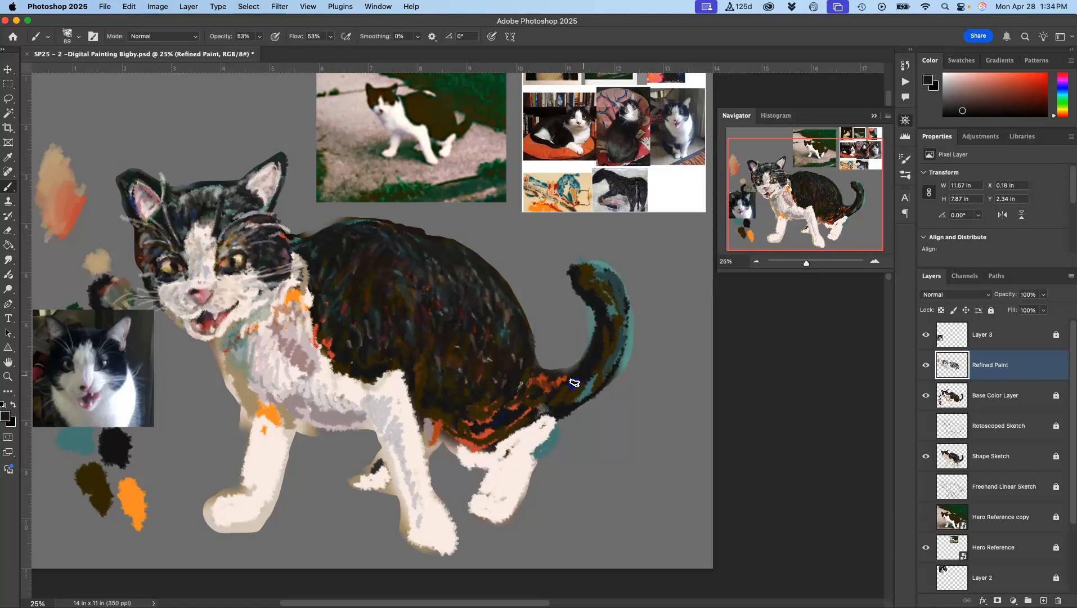
left_click(562, 378, "alt")
left_click_drag(606, 309, 614, 306)
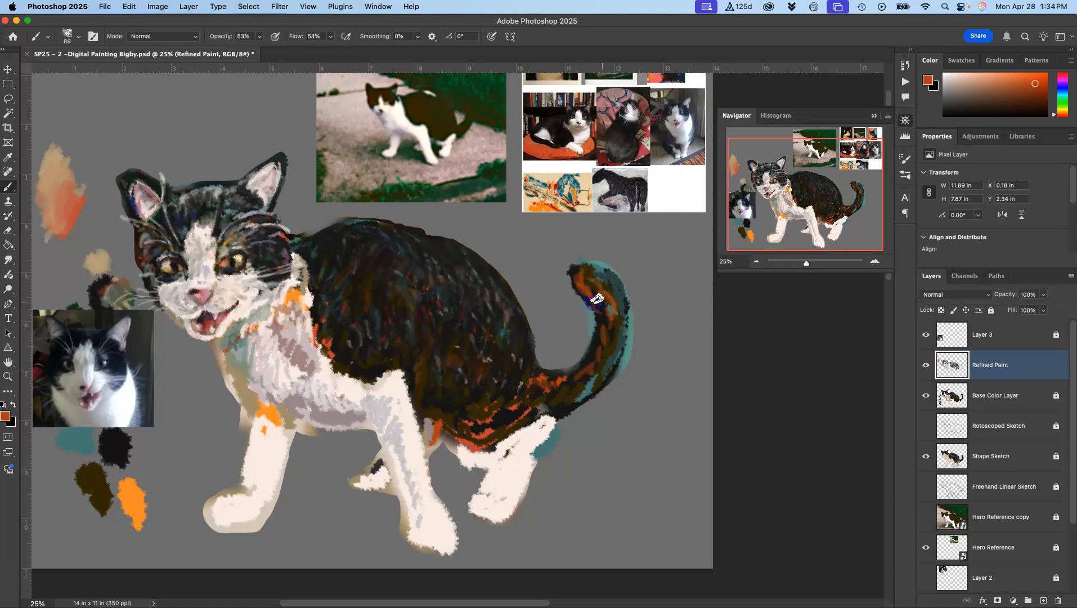
left_click(548, 409, "alt")
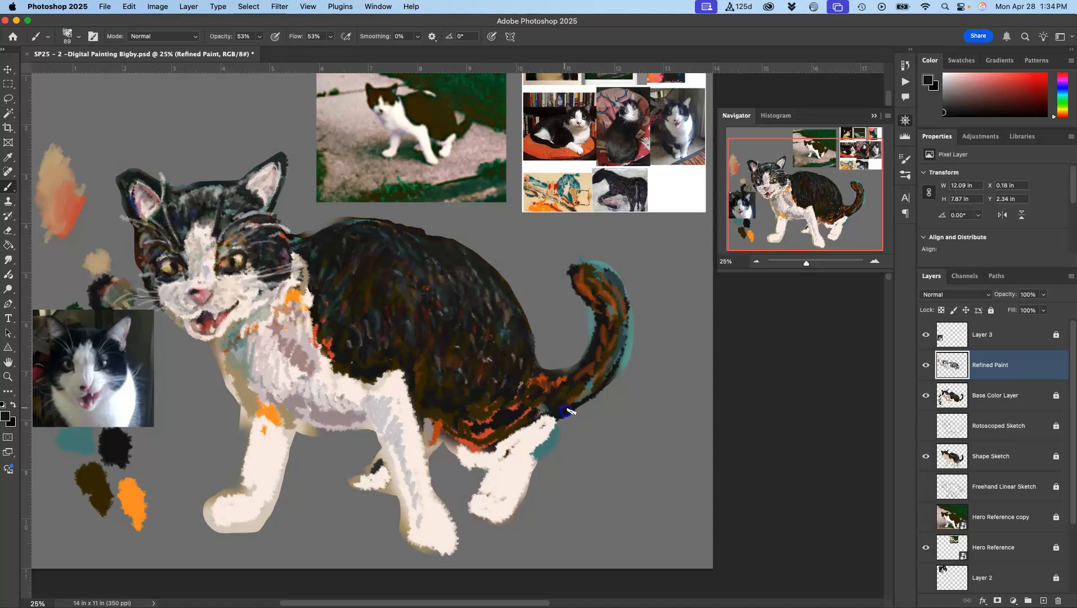
mouse_move(601, 376)
left_mouse_down()
mouse_move(615, 318)
mouse_move(621, 332)
mouse_move(592, 362)
left_mouse_up()
Paint dark fur along the chest's front edge down to the front leg's shoulder, using sampled olive, dark teal and dark brown
left_click(346, 340, "alt")
left_click_drag(231, 375, 227, 367)
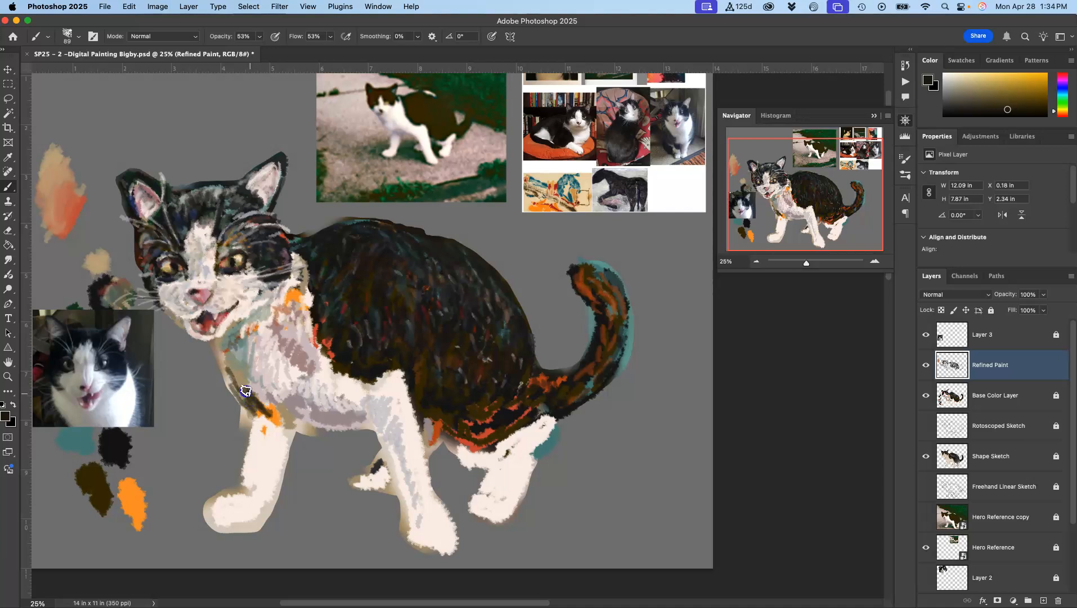
mouse_move(232, 386)
left_mouse_down()
mouse_move(223, 360)
mouse_move(246, 413)
mouse_move(222, 359)
mouse_move(223, 368)
mouse_move(339, 319)
mouse_move(233, 364)
mouse_move(224, 354)
mouse_move(247, 399)
left_mouse_up()
left_click(337, 316, "alt")
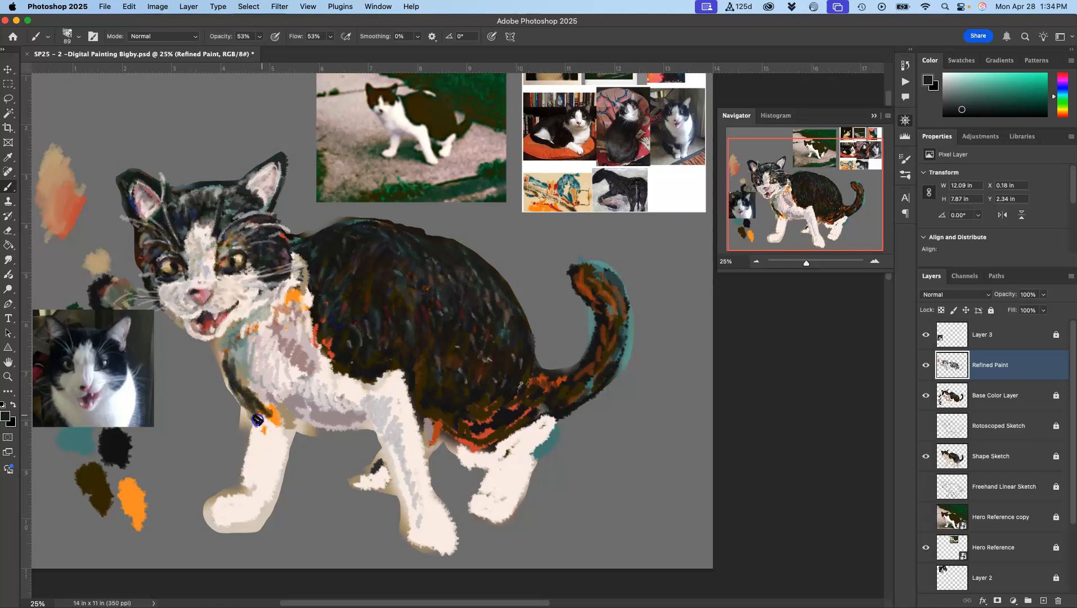
mouse_move(257, 426)
left_mouse_down()
mouse_move(274, 519)
mouse_move(288, 473)
mouse_move(264, 426)
left_mouse_up()
mouse_move(248, 442)
left_mouse_down()
mouse_move(252, 410)
mouse_move(248, 453)
mouse_move(272, 425)
mouse_move(284, 429)
mouse_move(258, 441)
left_mouse_up()
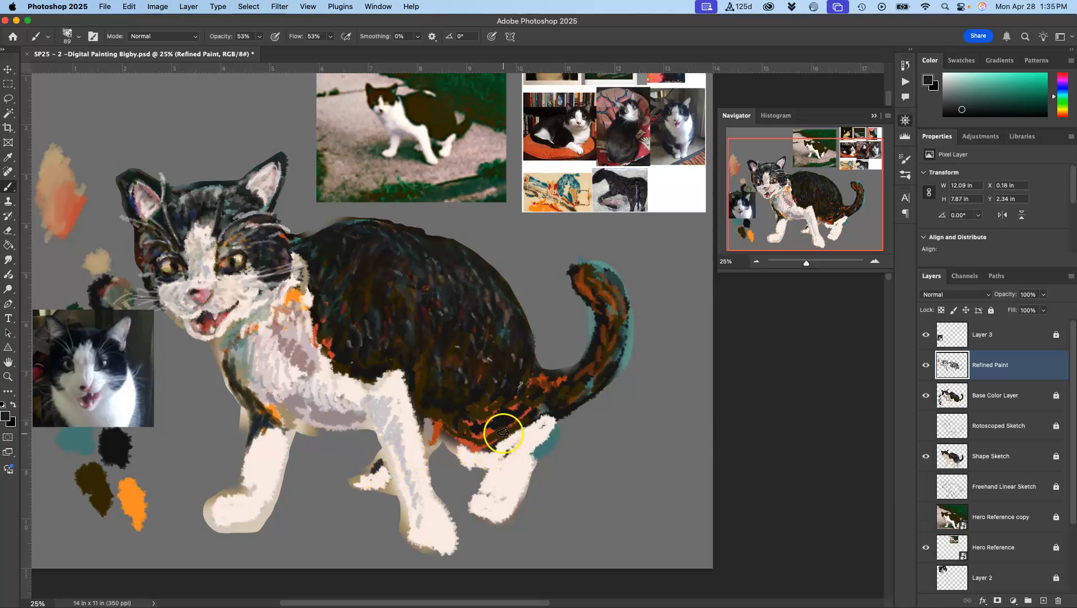
mouse_move(515, 374)
left_mouse_down()
mouse_move(491, 423)
mouse_move(505, 366)
left_mouse_up()
left_click(356, 318, "alt")
left_click_drag(250, 369, 239, 389)
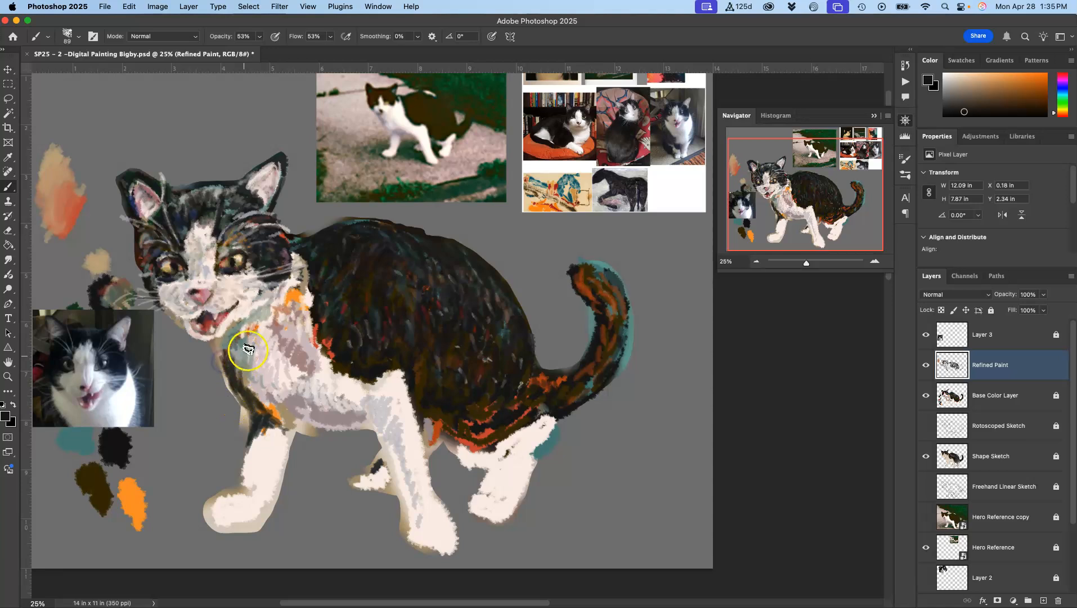
Add sampled dark fur strokes behind the cheek and along the border between neck and shoulder
left_click(302, 335, "alt")
left_click_drag(295, 249, 298, 268)
mouse_move(298, 245)
left_mouse_down()
mouse_move(312, 339)
mouse_move(300, 246)
mouse_move(319, 314)
mouse_move(328, 290)
mouse_move(305, 244)
mouse_move(335, 281)
mouse_move(316, 312)
mouse_move(309, 288)
left_mouse_up()
left_click(318, 314, "alt")
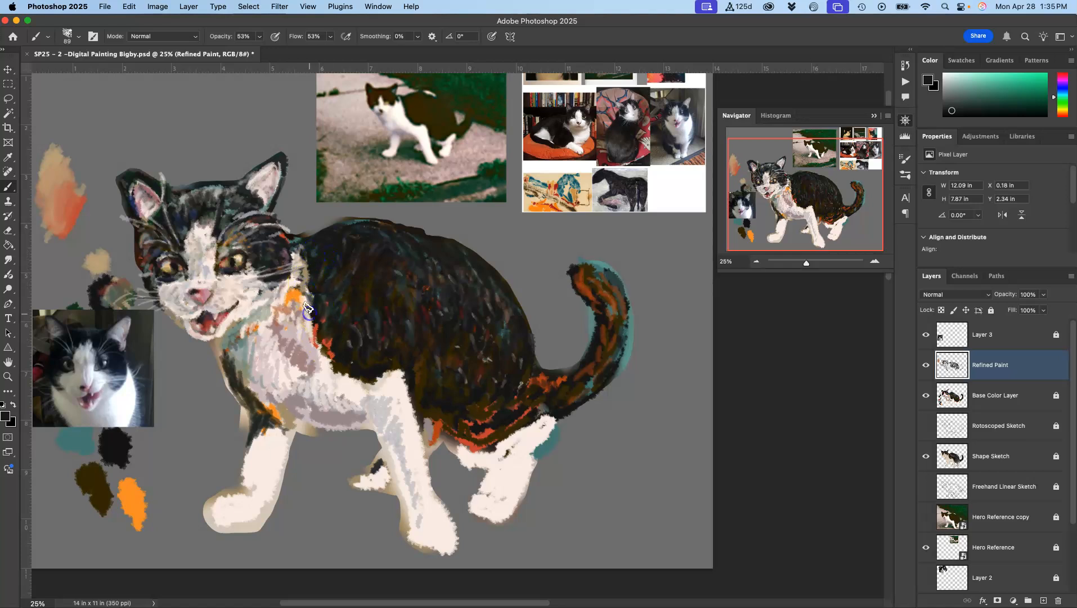
Brush shadow accents onto the lower chest and belly with sampled mauve and teal
left_click(338, 385, "alt")
left_click(308, 356, "alt")
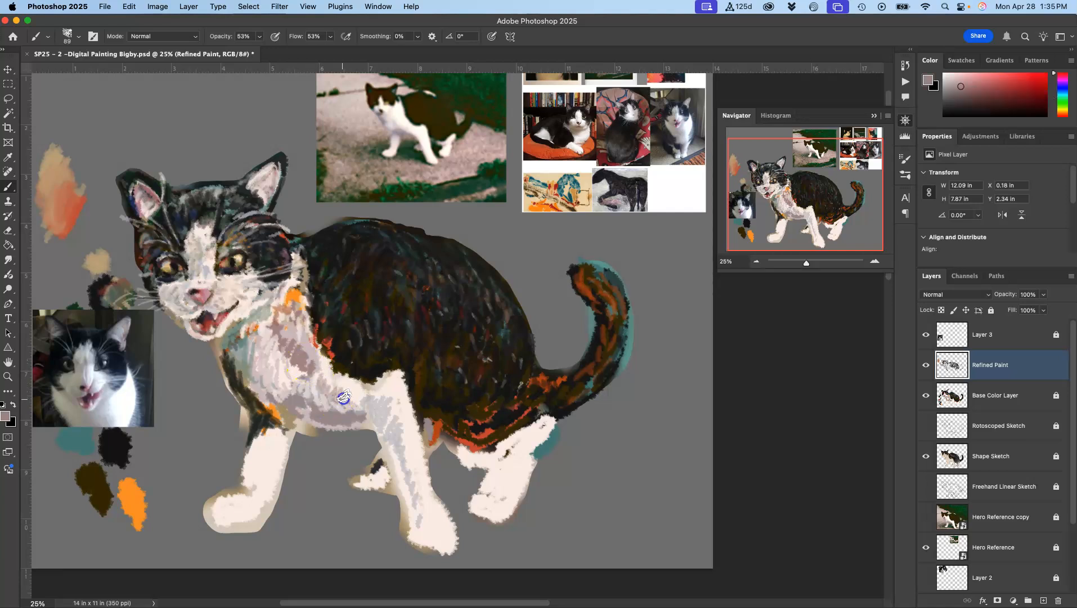
left_click(539, 453, "alt")
left_click_drag(346, 395, 324, 392)
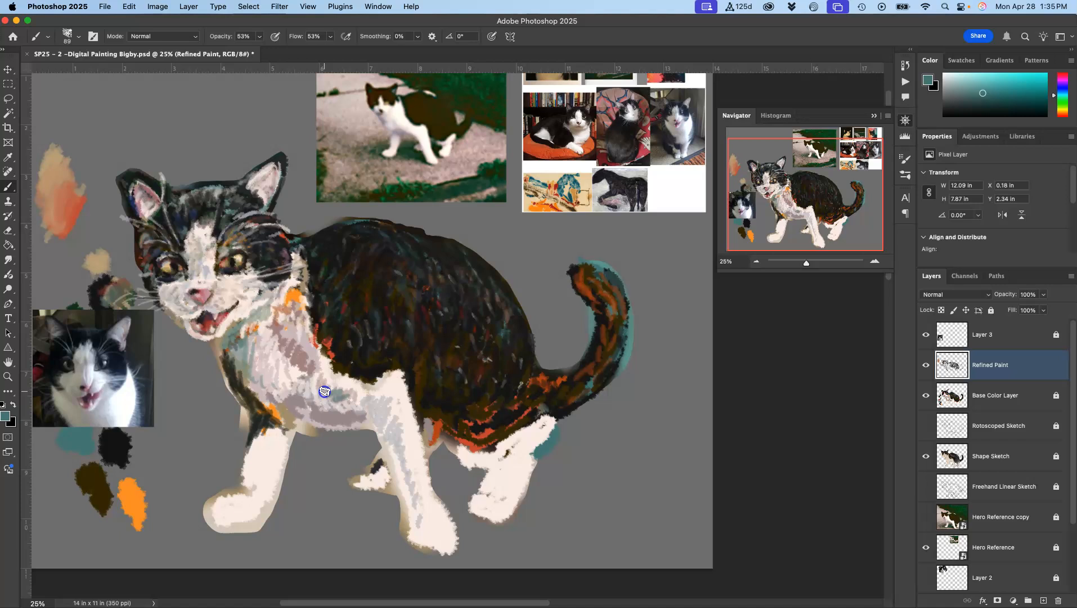
Build up the chest fur with sampled white, grey and pale pink strokes, softening the orange patch at the neck
left_click(292, 362, "alt")
left_click_drag(278, 362, 289, 360)
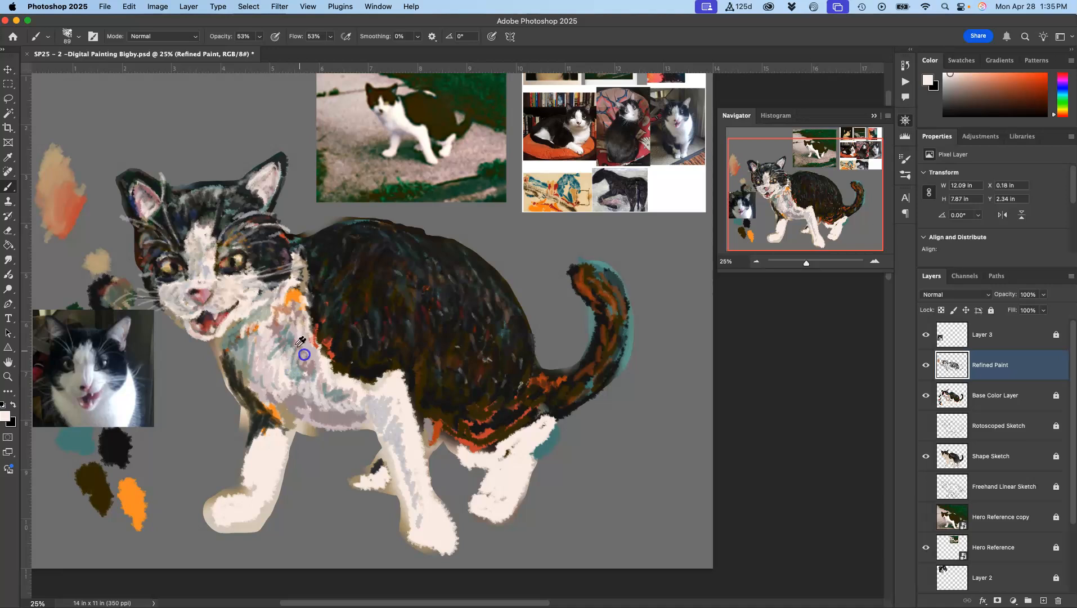
left_click(278, 352, "alt")
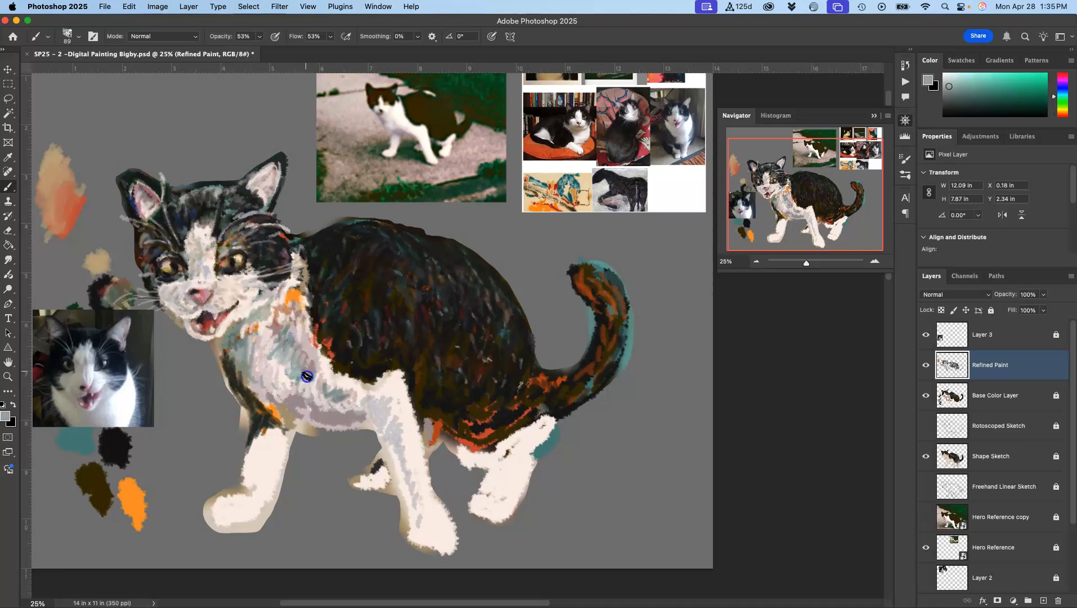
left_click(291, 309, "alt")
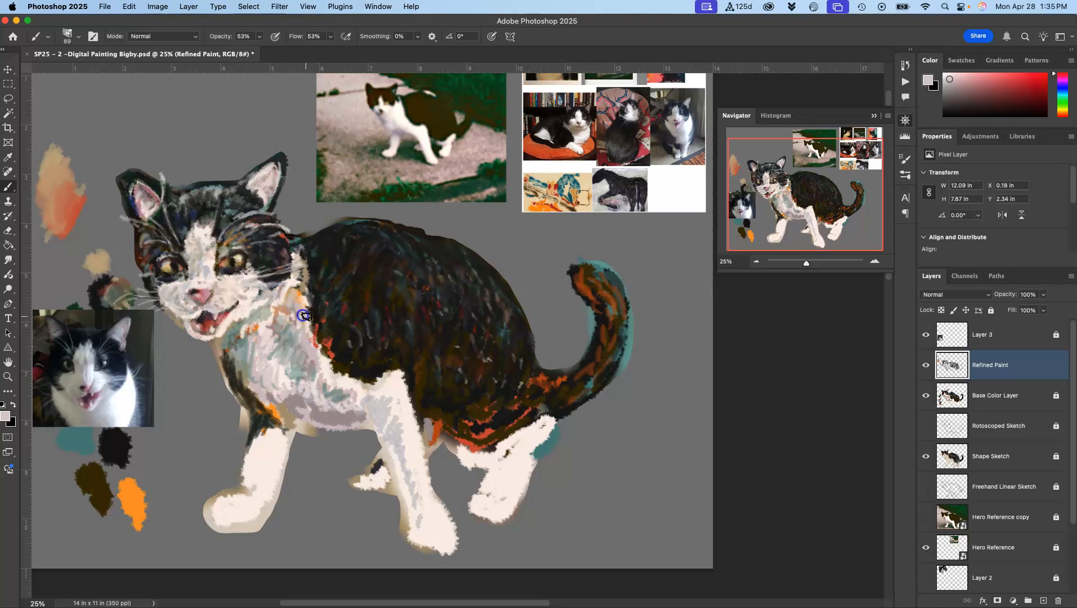
mouse_move(274, 339)
left_mouse_down()
mouse_move(279, 323)
mouse_move(264, 340)
left_mouse_up()
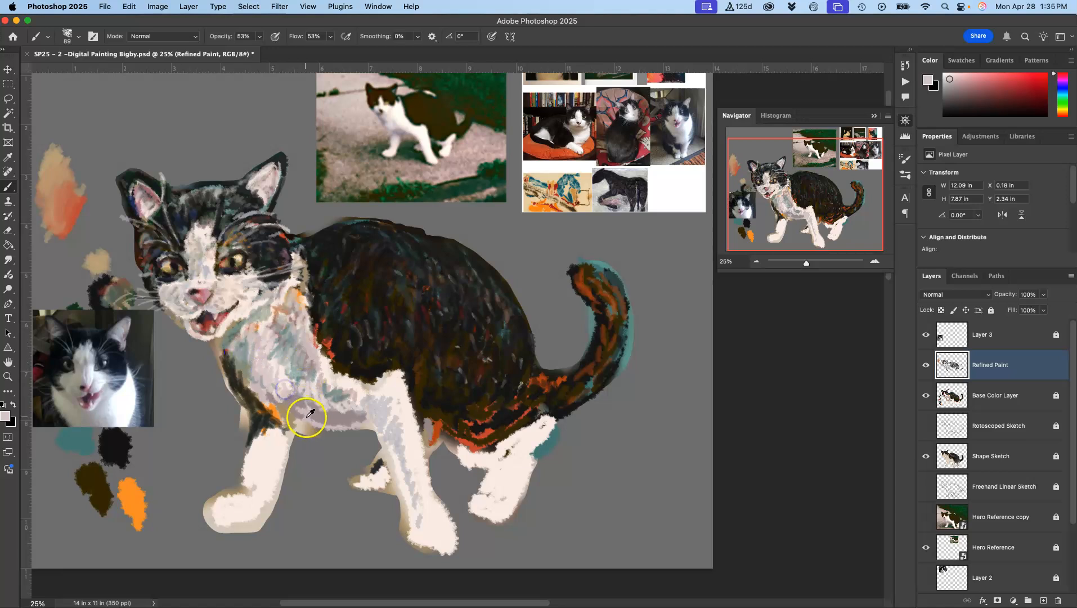
Paint a near-black shadow under the chin and blend sampled pale pink and grey fur strokes along the chest's front edge
left_click(476, 396, "alt")
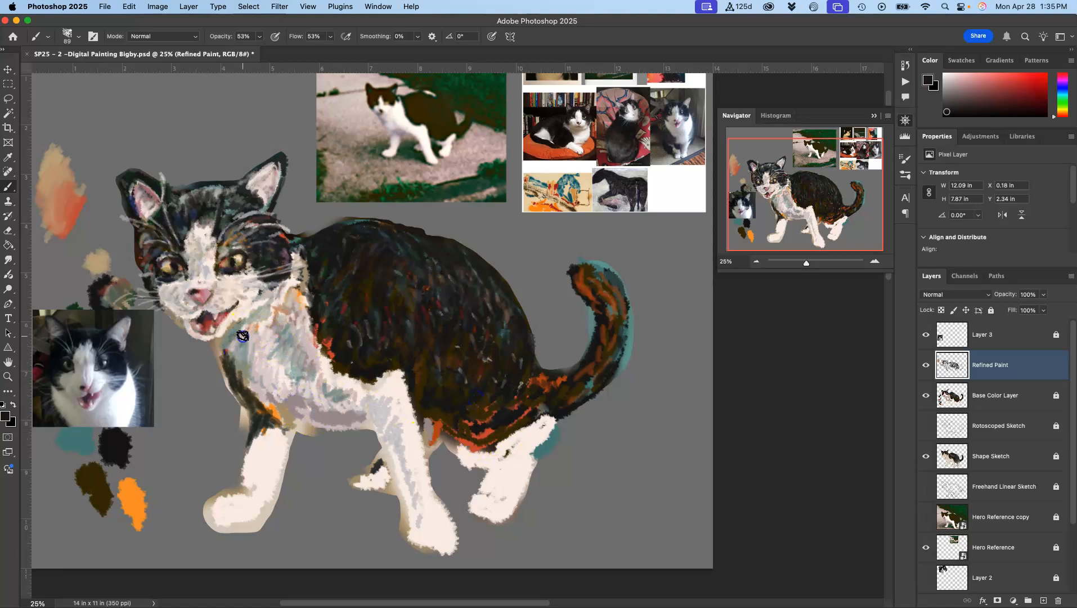
left_click_drag(223, 340, 230, 346)
left_click(260, 363, "alt")
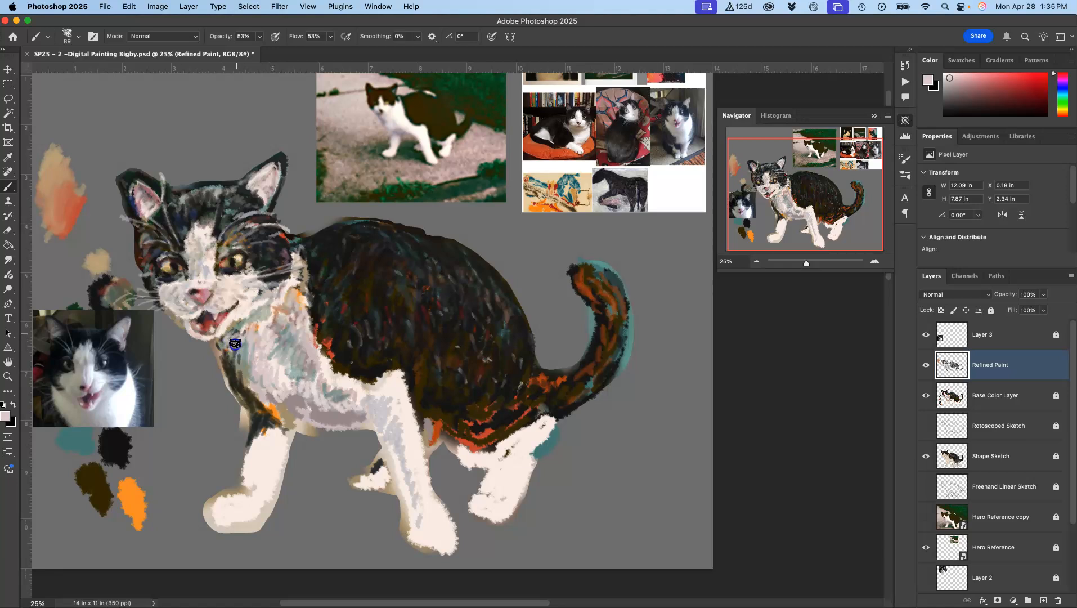
left_click(271, 361, "alt")
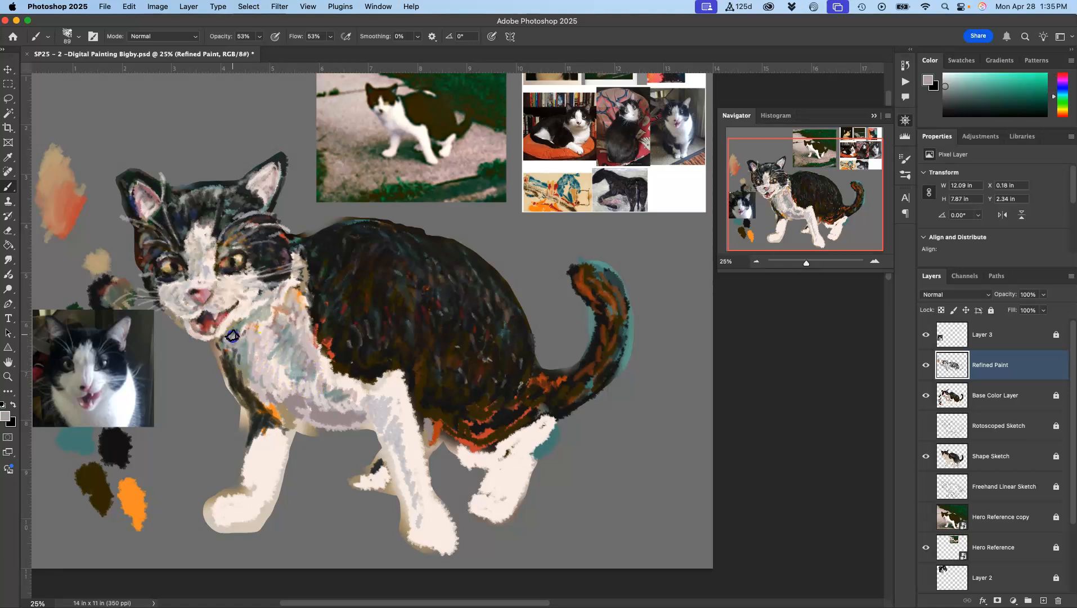
left_click(242, 376, "alt")
left_click_drag(237, 346, 249, 381)
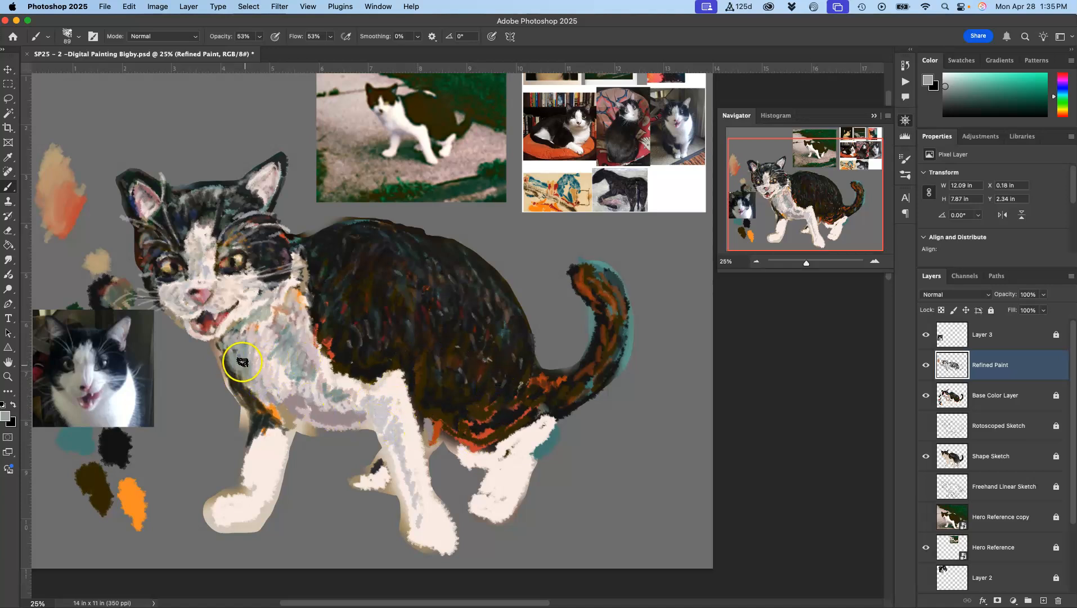
left_click(289, 343, "alt")
left_click_drag(239, 352, 241, 337)
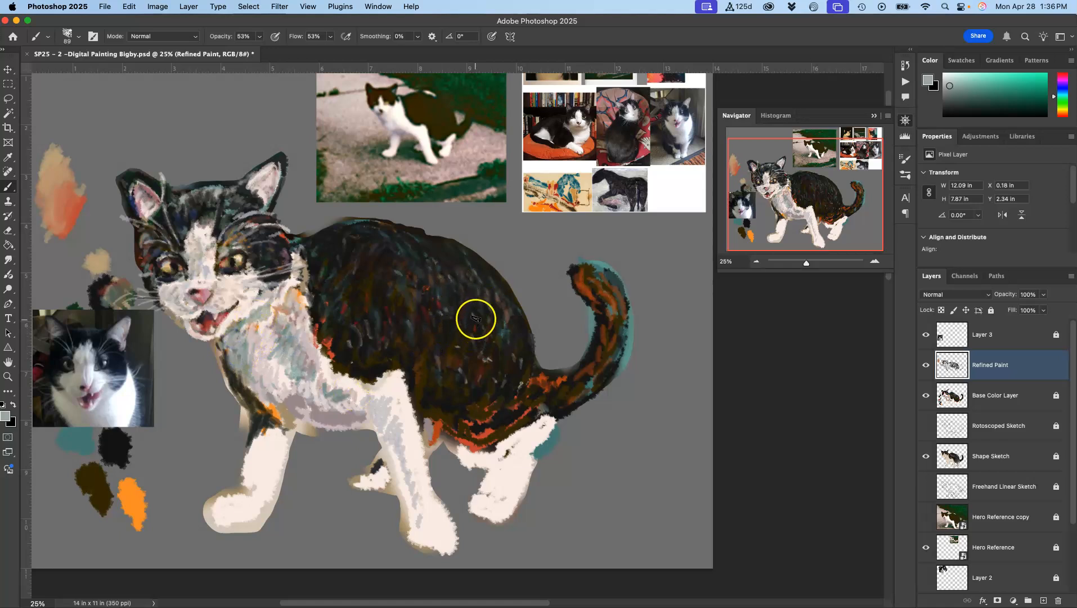
Paint blue-teal accents sampled from the reference artwork into the dark body fur, and work sampled dark brown strokes among them
left_click_drag(478, 231, 504, 340)
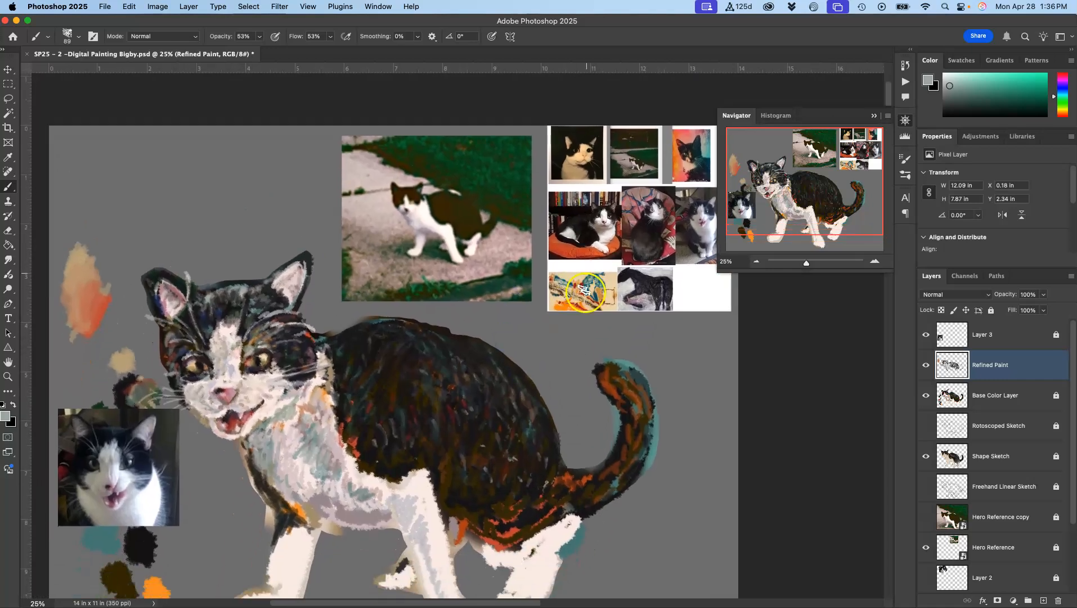
scroll(589, 291, "down", 3)
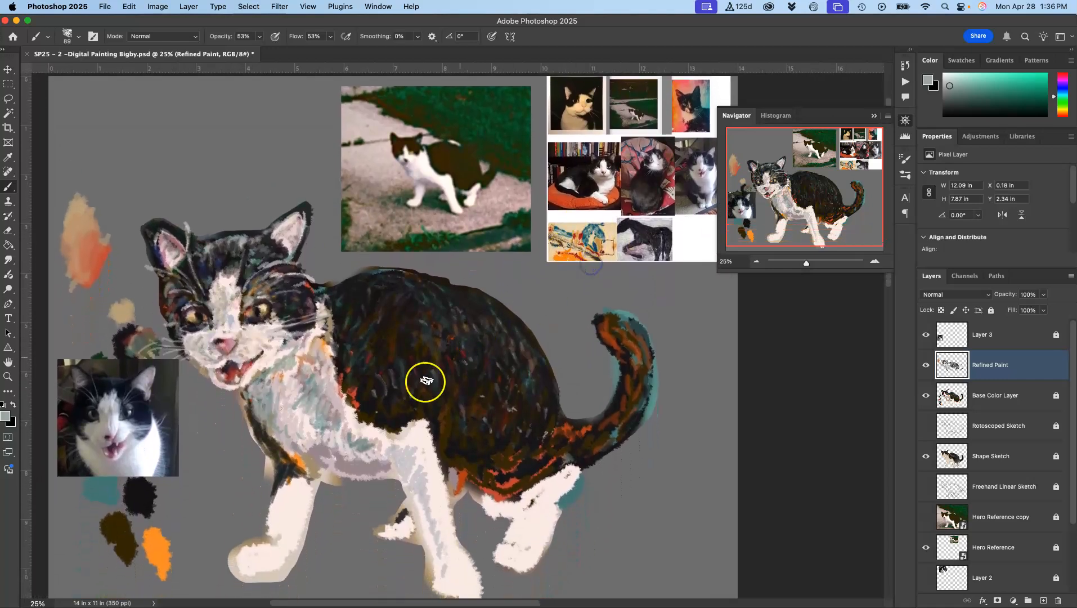
left_click(582, 242, "alt")
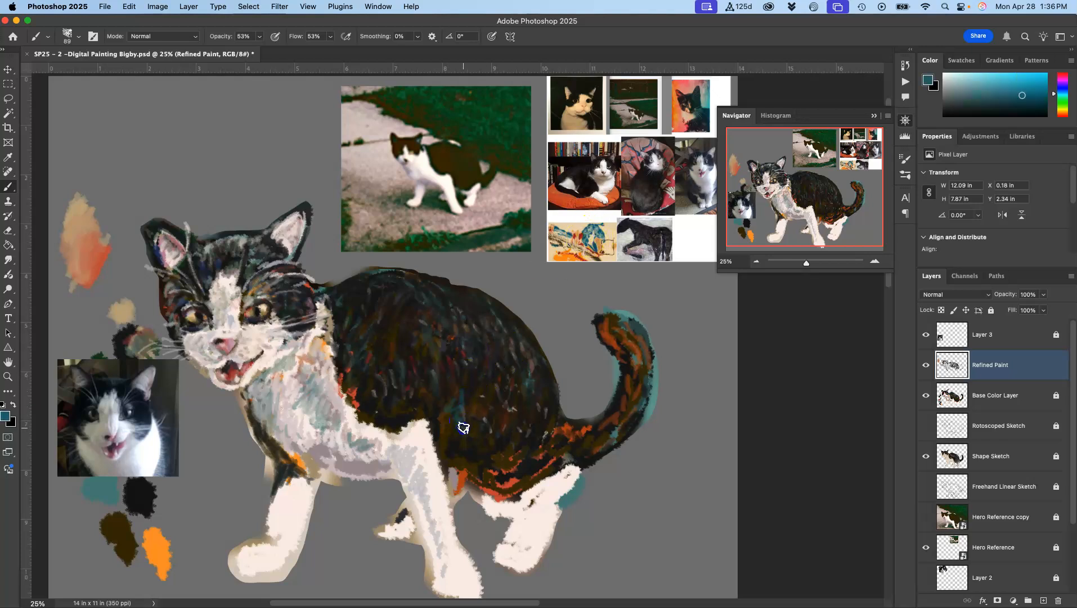
left_click(484, 400, "alt")
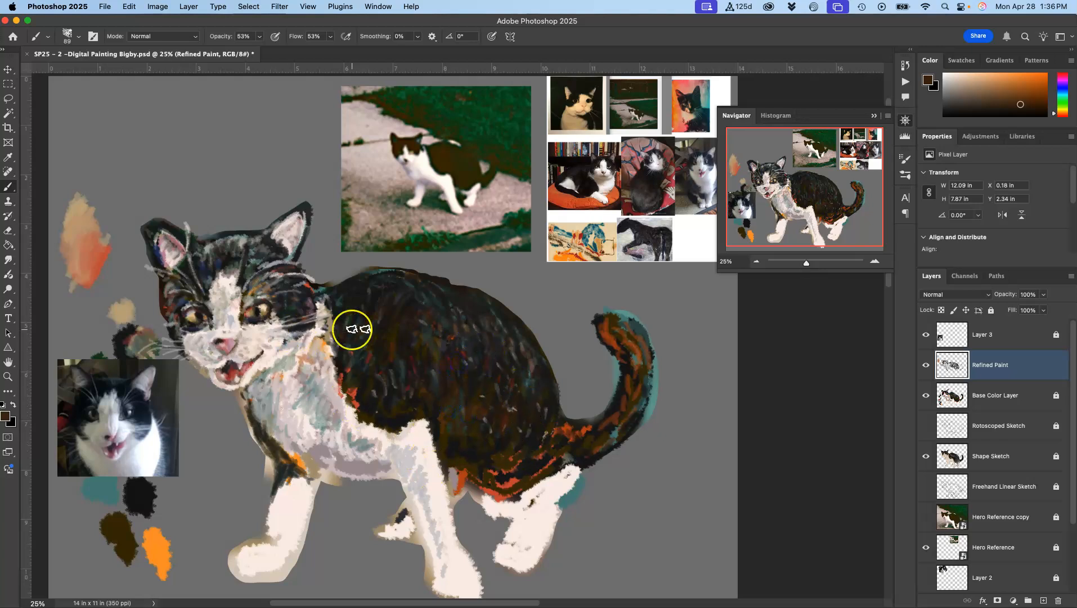
Compare the painting with the Base Color Layer and Shape Sketch layer hidden and shown, leaving both visible
left_click(926, 395)
left_click(926, 455)
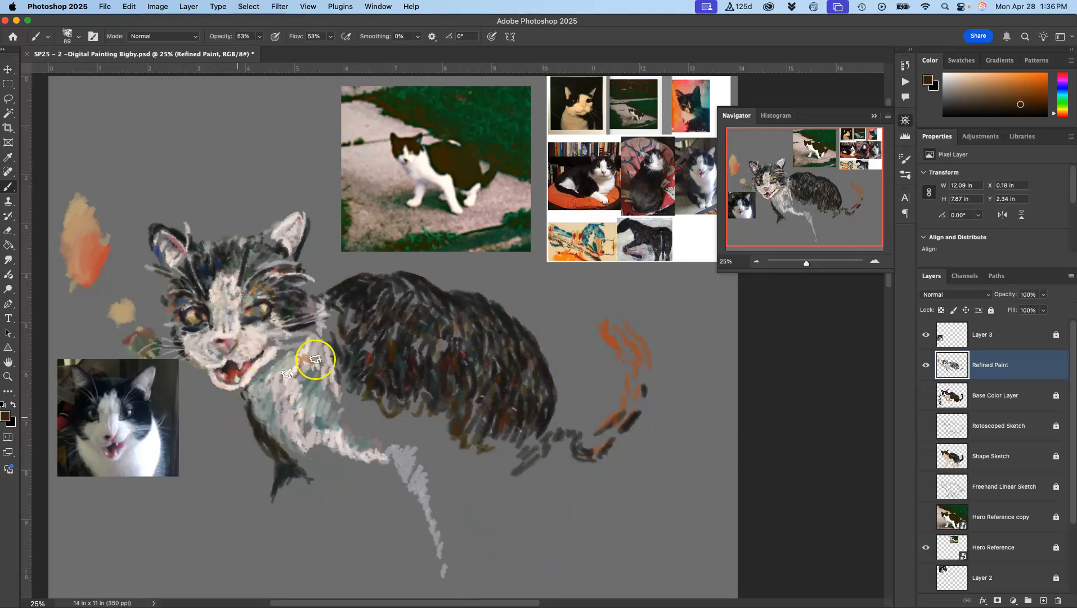
left_click(918, 395)
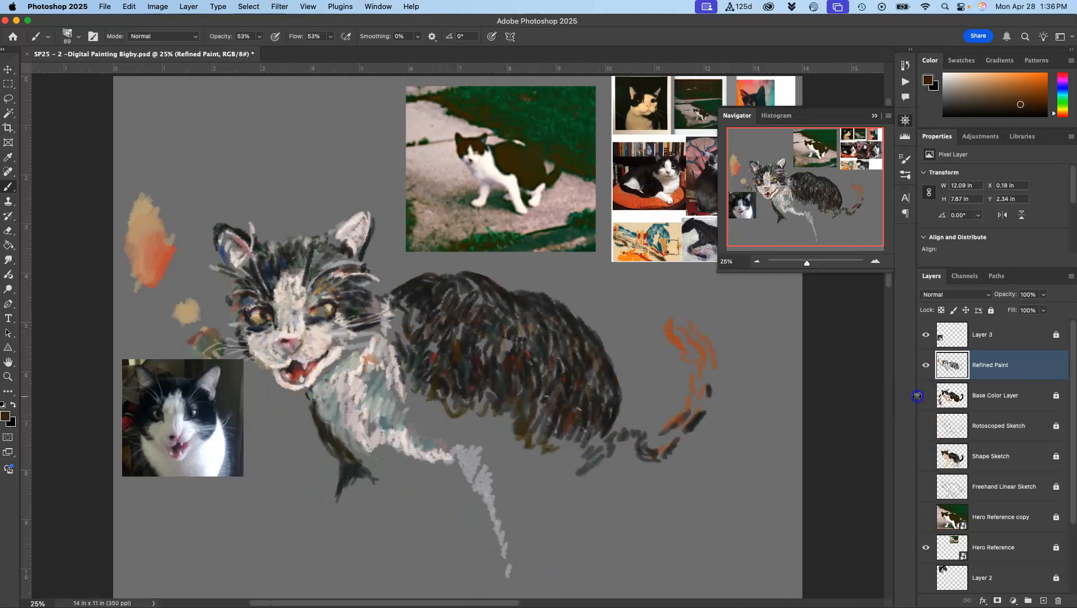
left_click(924, 455)
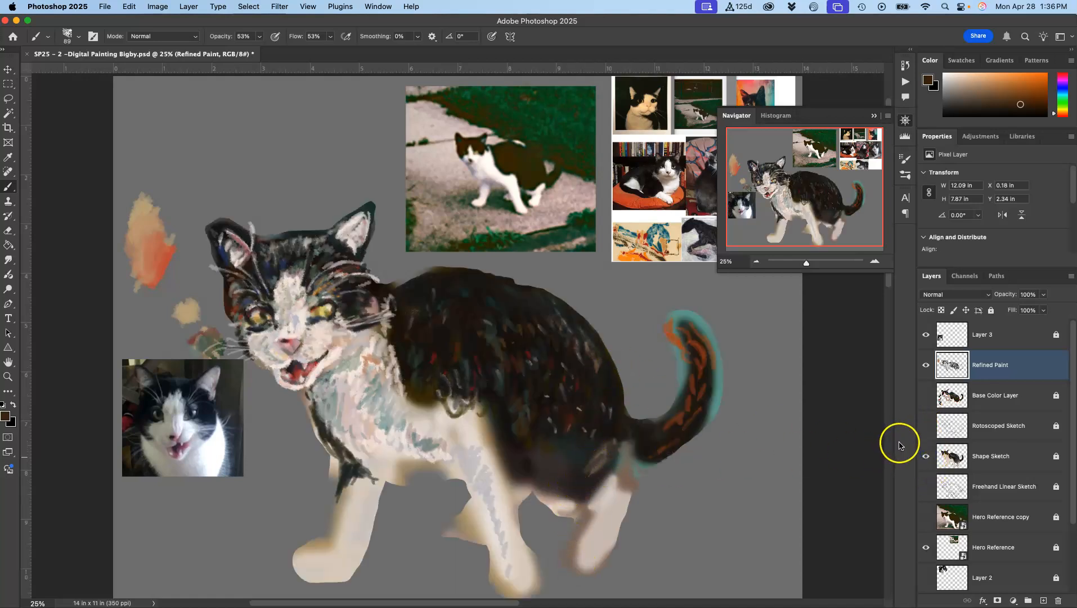
left_click(919, 399)
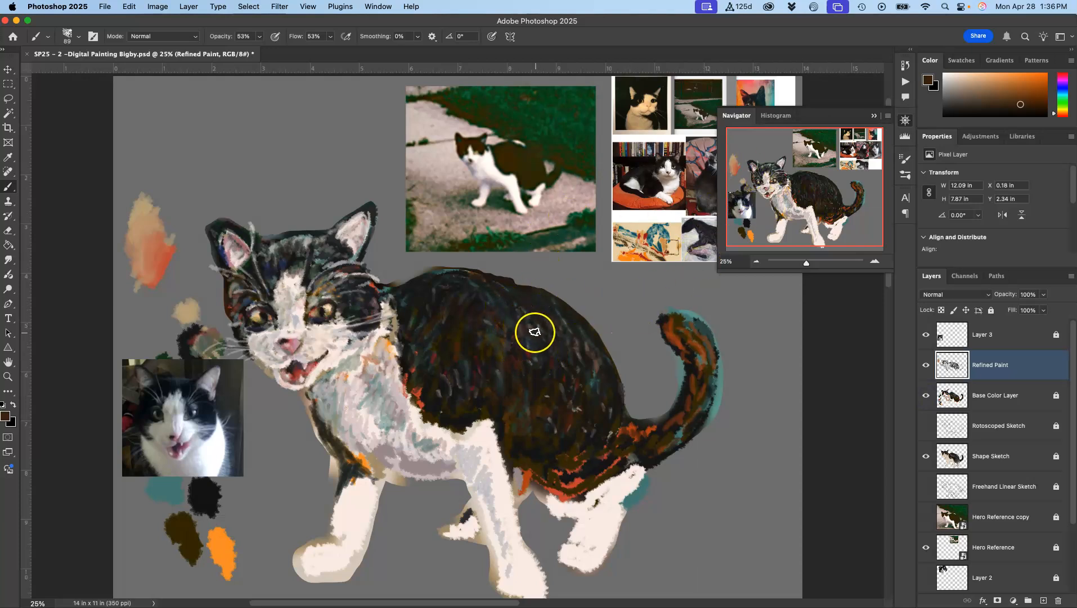
Layer sampled pale pink, white and grey fur strokes over the near front leg and shoulder, and touch up the hind leg
left_click(374, 429, "alt")
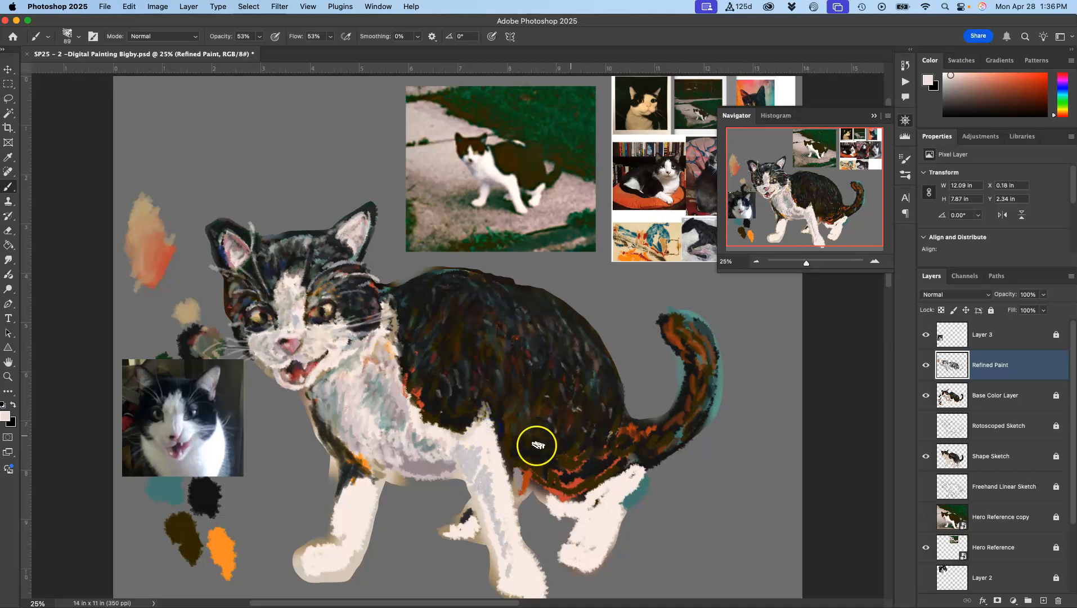
left_click_drag(484, 419, 481, 413)
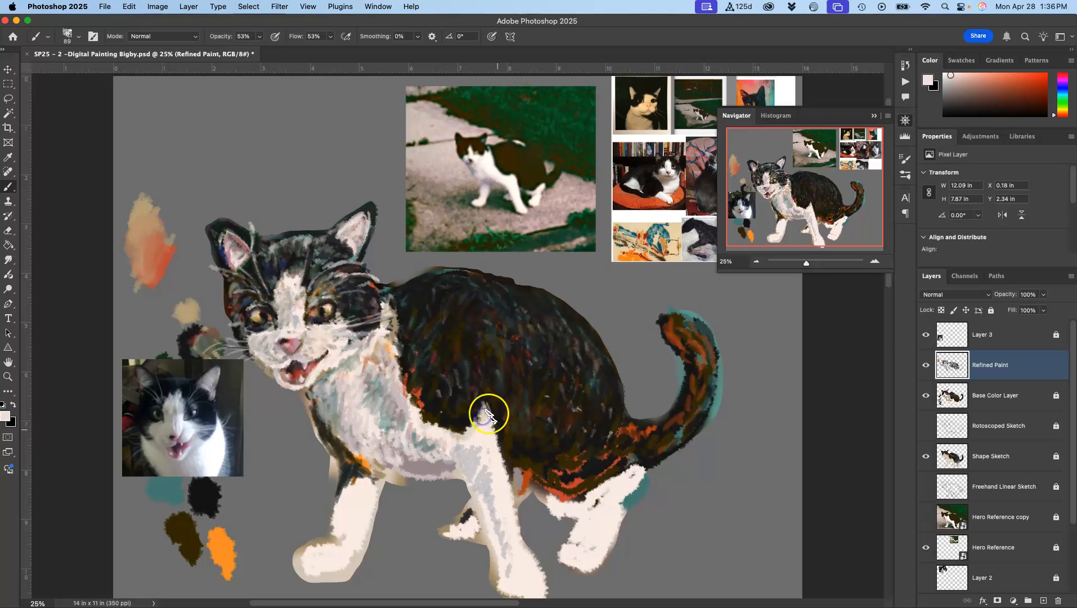
mouse_move(591, 482)
left_mouse_down()
mouse_move(601, 459)
mouse_move(607, 476)
left_mouse_up()
left_click(386, 431, "alt")
left_click(428, 455, "alt")
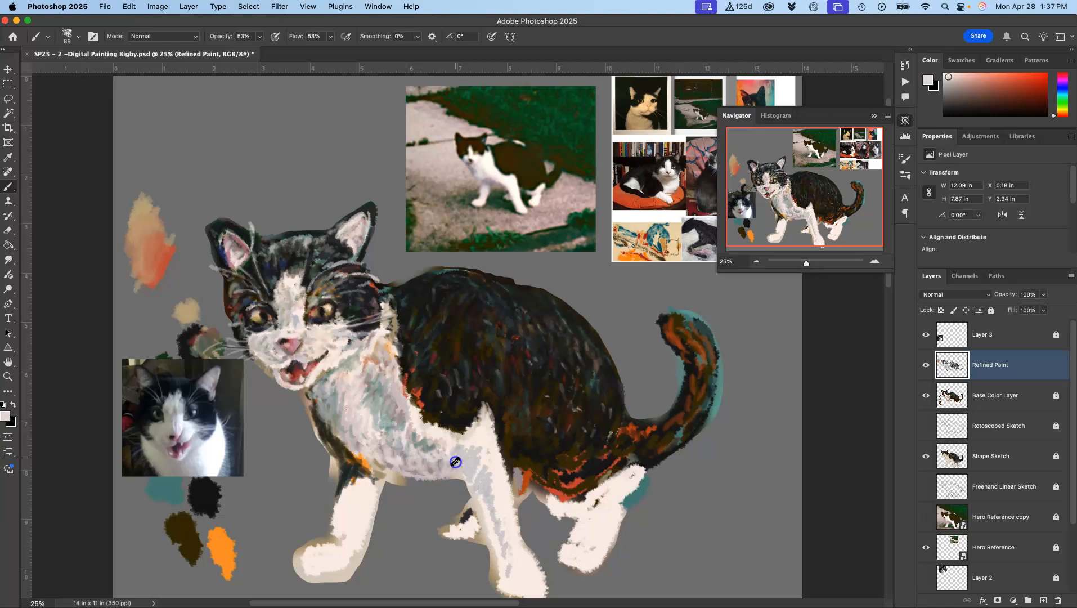
left_click_drag(476, 462, 485, 481)
left_click(414, 432, "alt")
left_click(394, 414, "alt")
left_click_drag(472, 413, 474, 450)
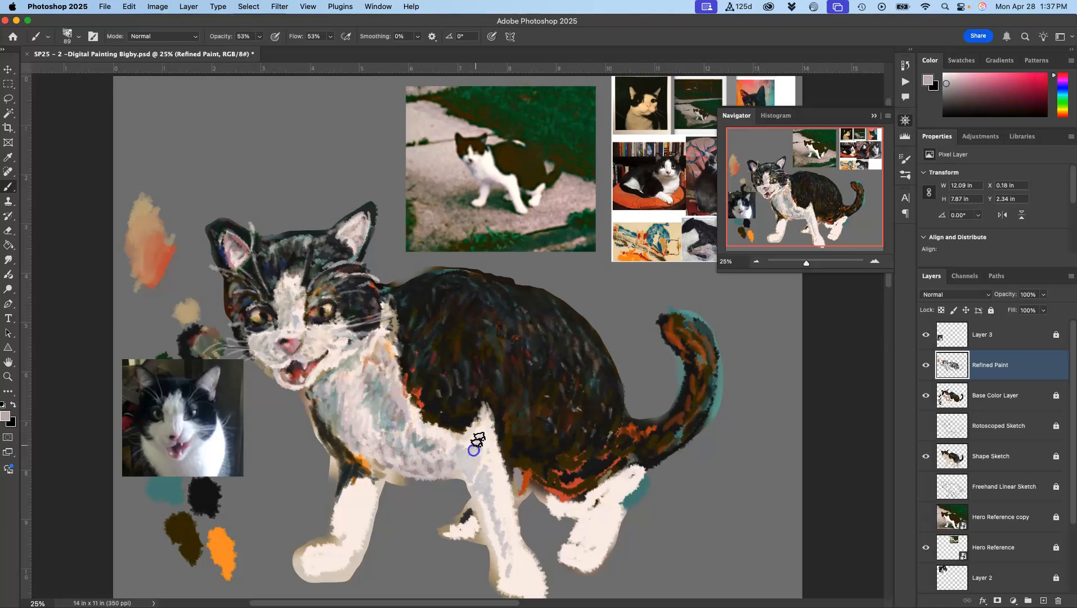
left_click(367, 359, "alt")
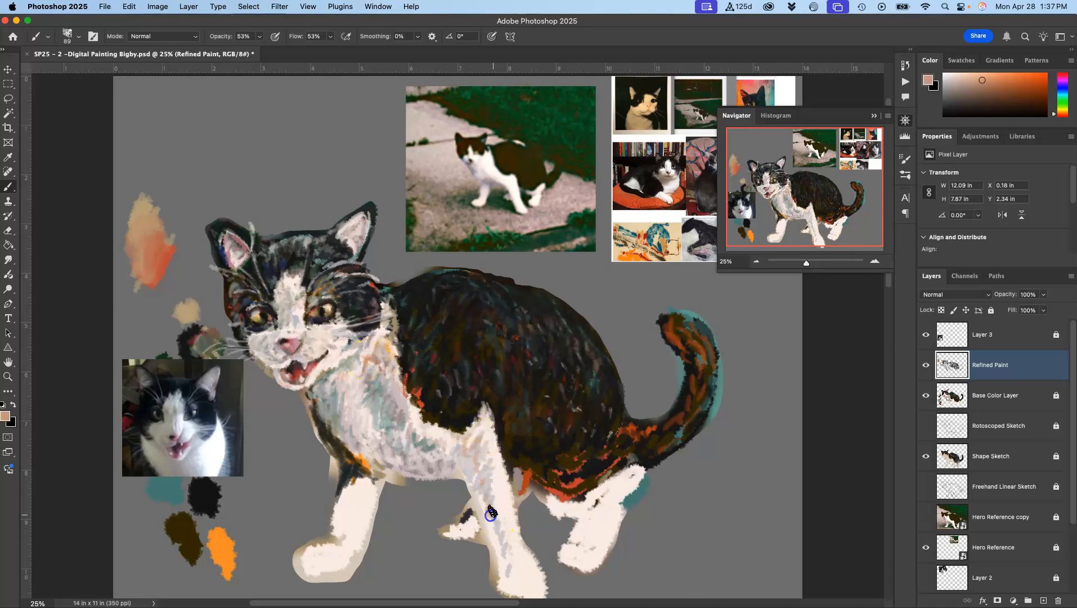
Blend sampled light fur strokes around the neck and paint fine hairs inside both ears
left_click(354, 368, "alt")
mouse_move(334, 344)
left_mouse_down()
mouse_move(386, 336)
mouse_move(395, 362)
left_mouse_up()
left_click_drag(343, 232, 345, 232)
left_click(242, 245)
left_click_drag(229, 236, 239, 266)
left_click(227, 259)
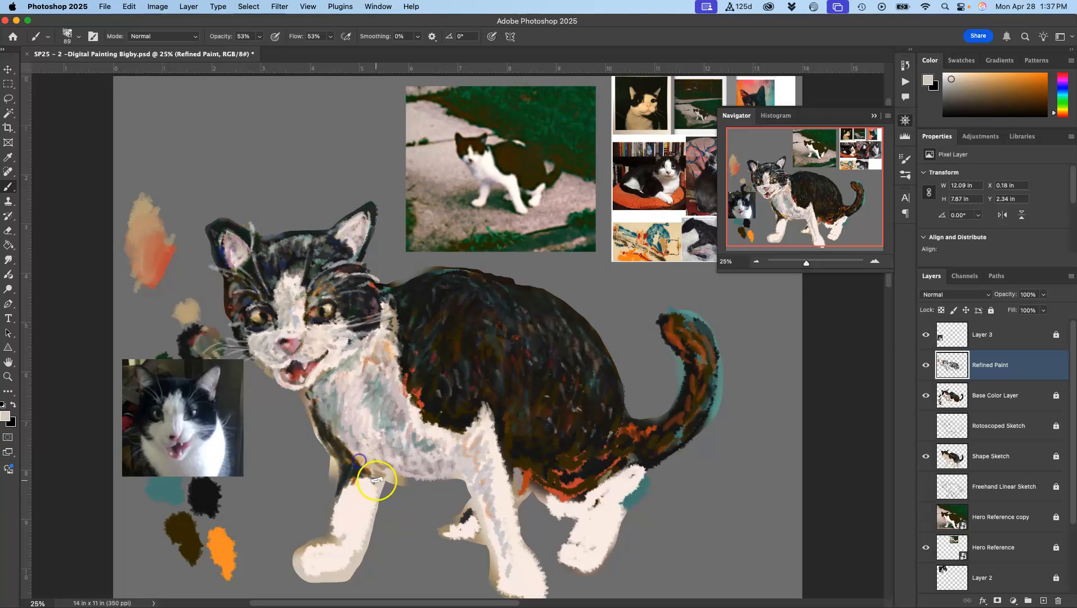
Soften the chest's lower edge with sampled grey and off-white strokes, and compare the painting with the Refined Paint layer hidden and shown
left_click(394, 473, "alt")
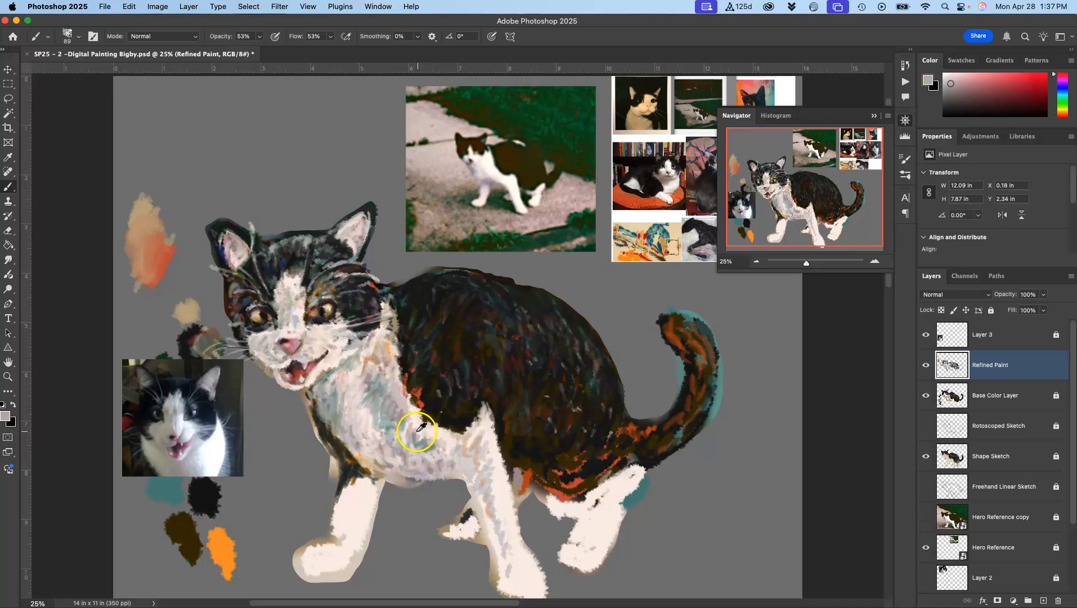
left_click(398, 483, "alt")
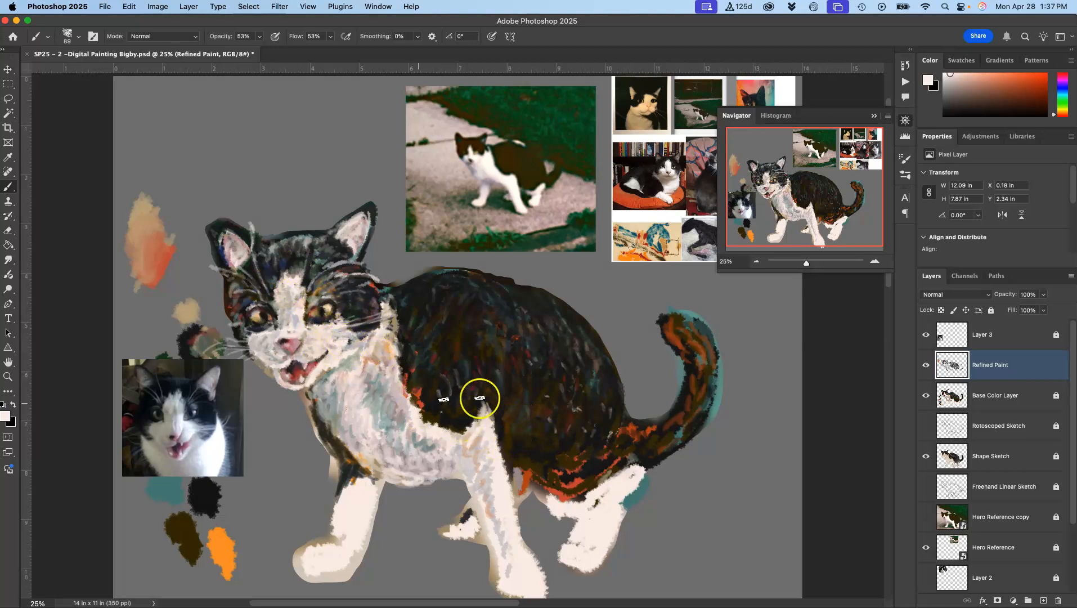
left_click(926, 366)
left_click(925, 366)
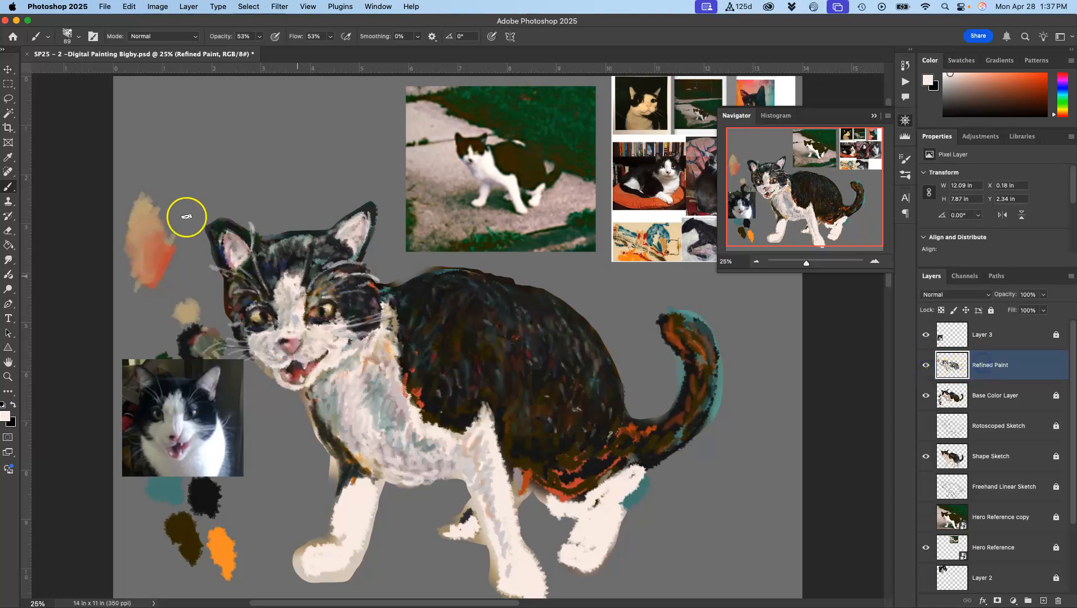
Lasso the area around the cat's eyes and nose on the Refined Paint layer and copy it to a new layer
left_click(10, 99)
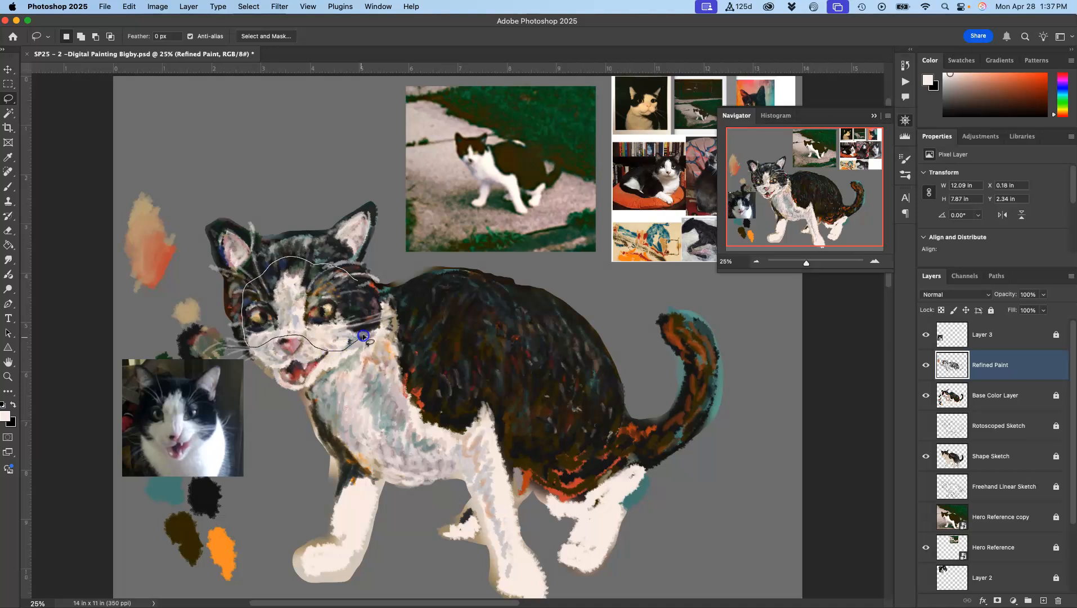
left_click_drag(358, 281, 360, 279)
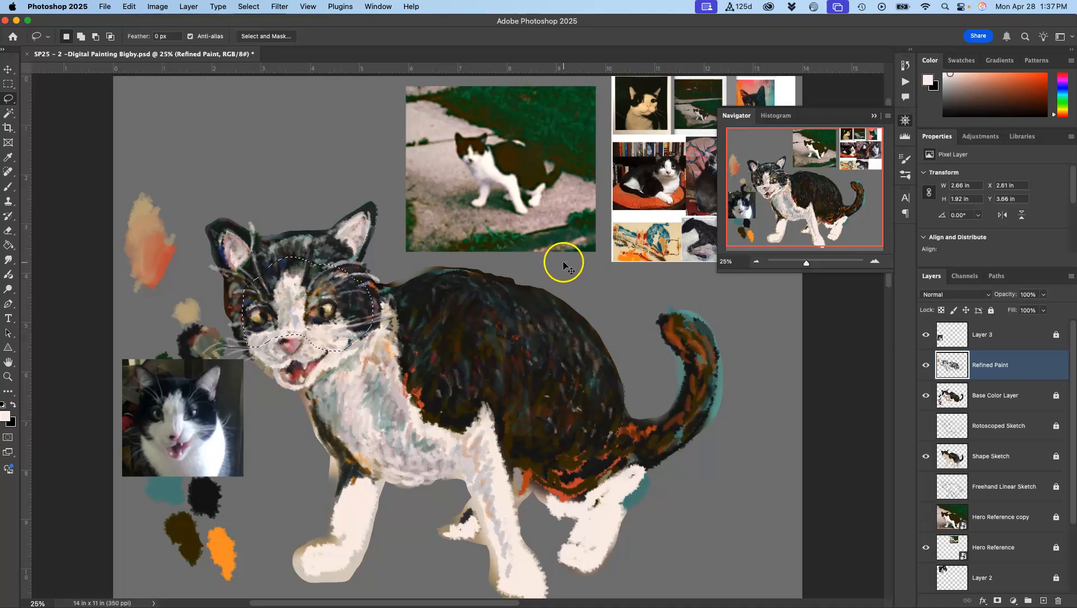
key("ctrl+j")
Warp the copied face piece, pulling the eye nearer the body and its outer edge inward toward the nose
key("ctrl+t")
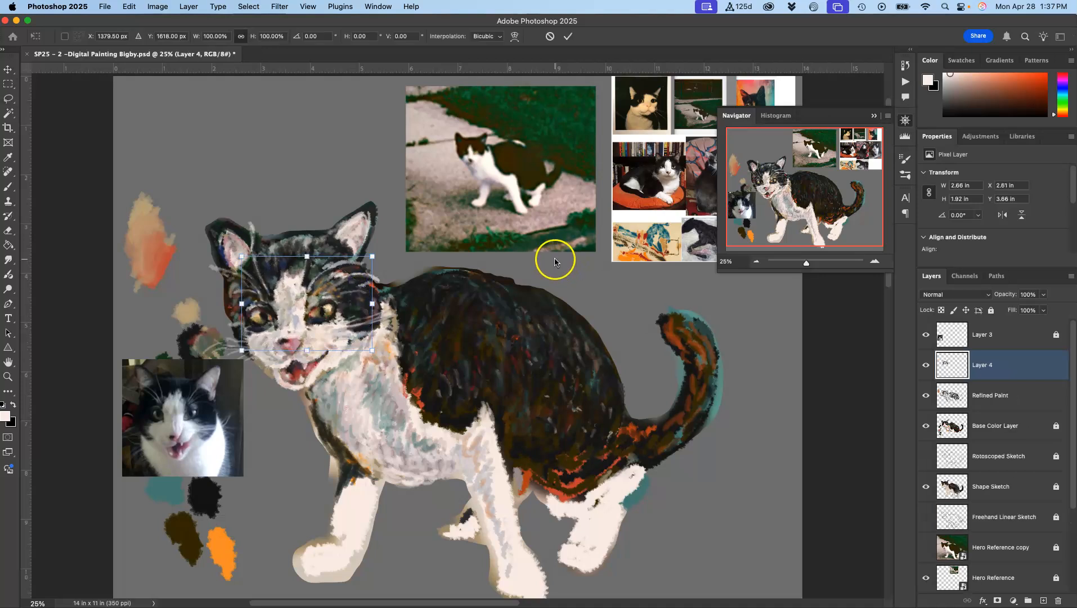
right_click(333, 307)
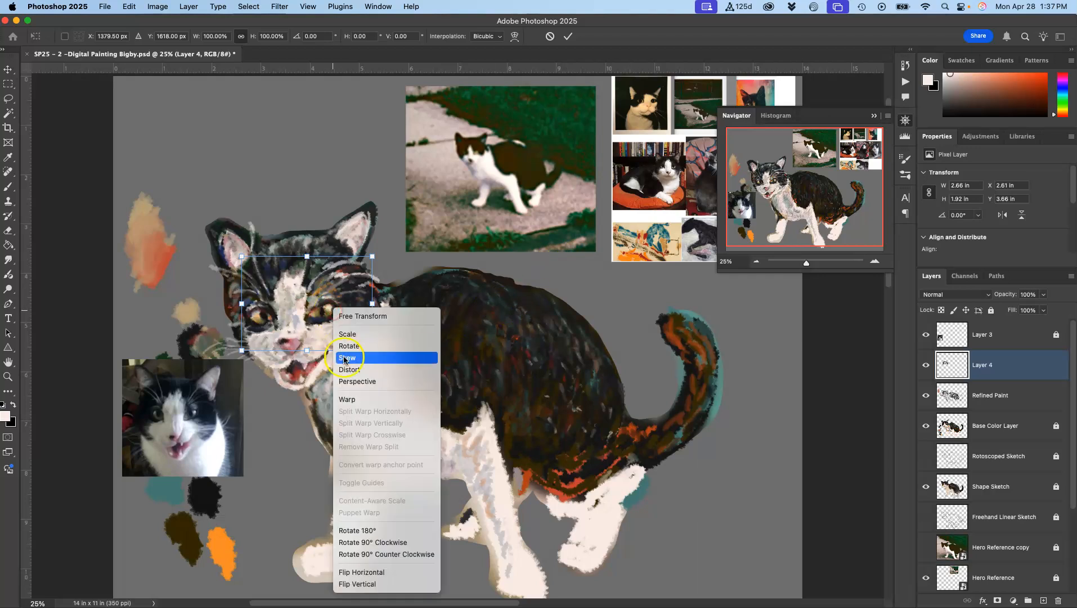
left_click(344, 400)
left_click_drag(275, 316, 359, 307)
left_click(357, 285)
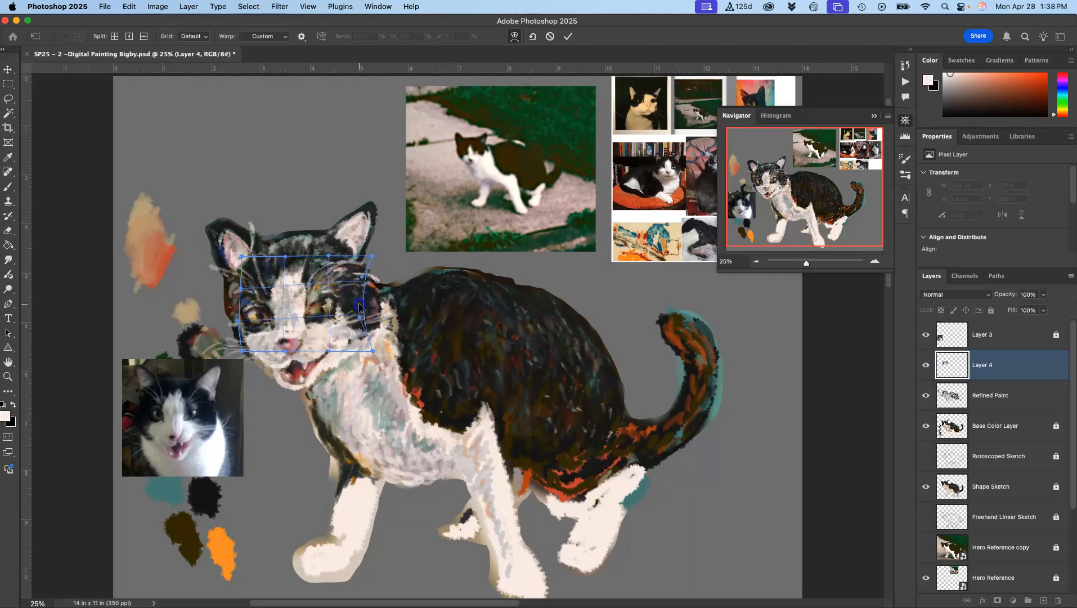
left_click_drag(364, 352, 293, 272)
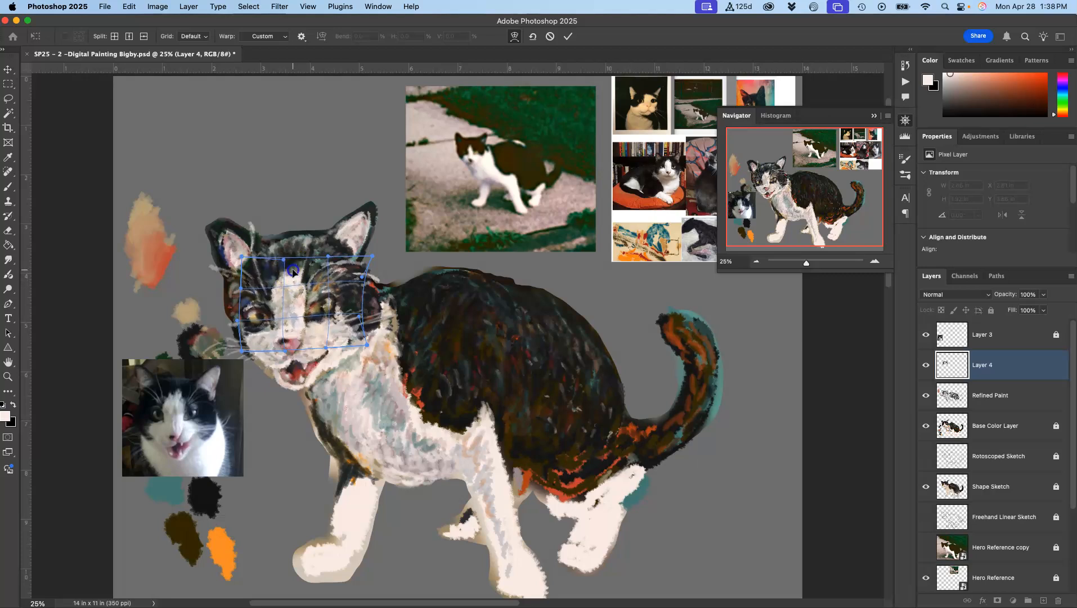
left_click_drag(308, 317, 303, 316)
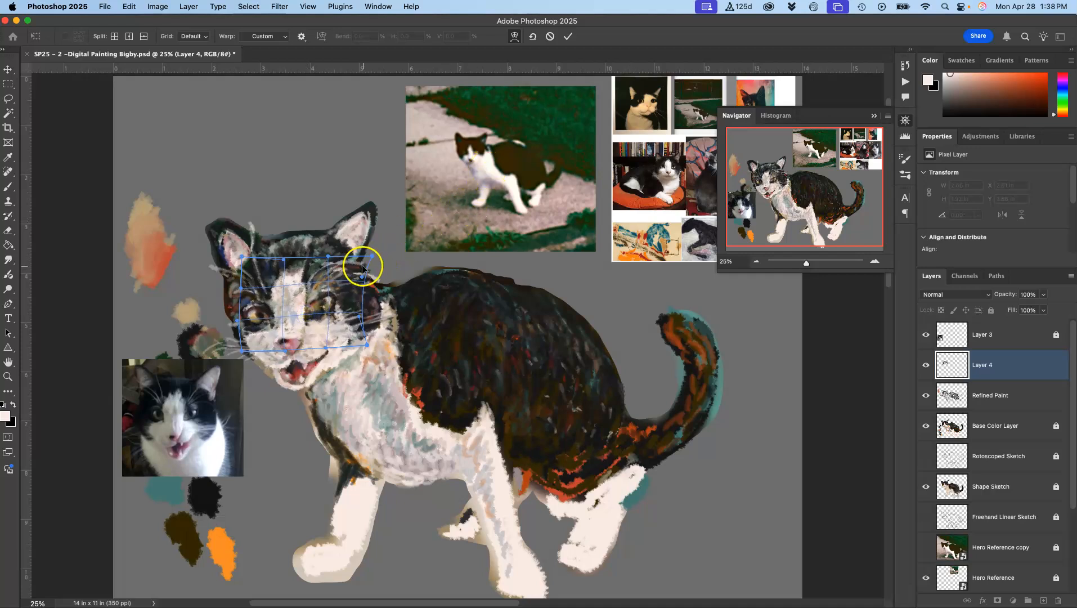
left_click_drag(360, 263, 350, 265)
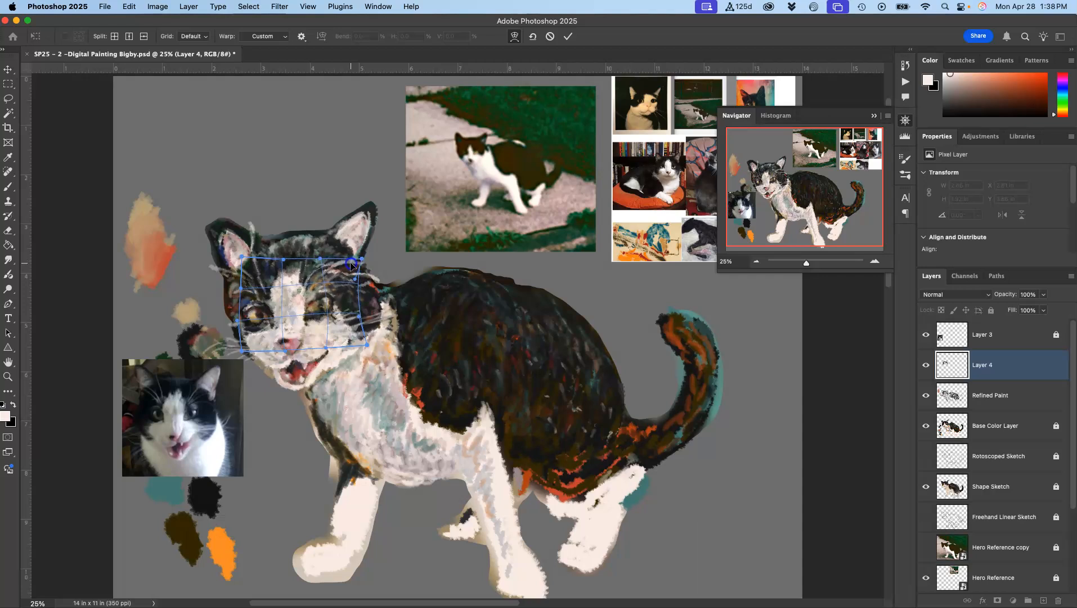
left_click_drag(348, 320, 302, 301)
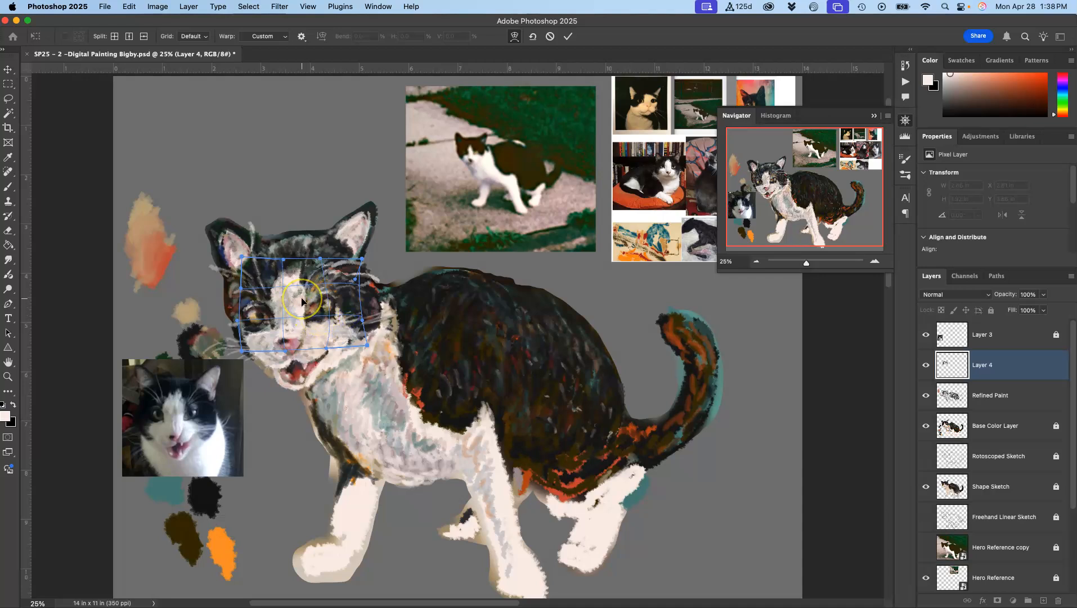
key("Return")
key("l")
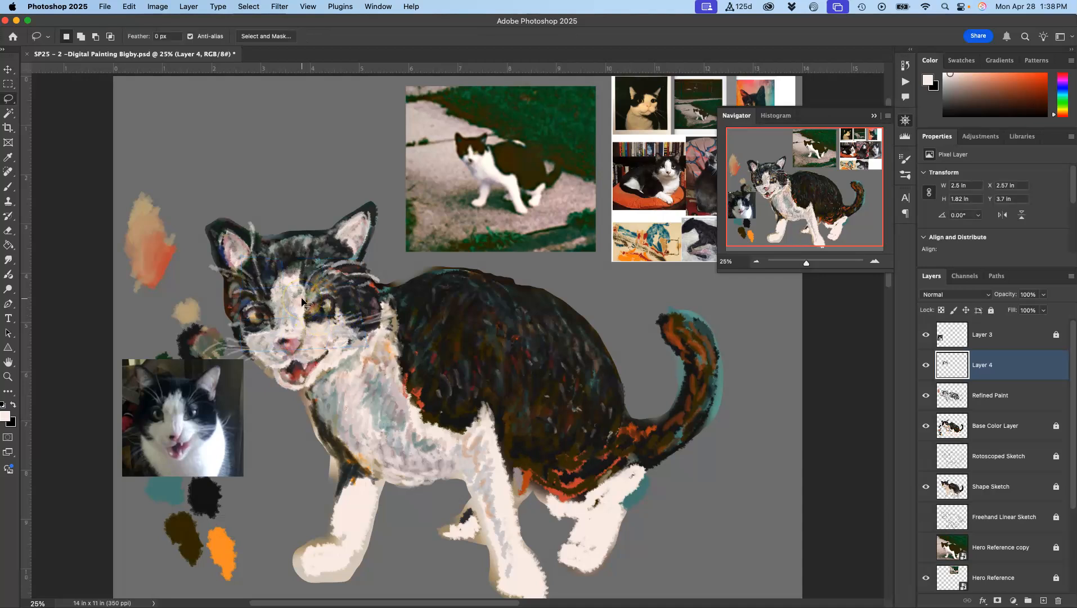
Compare the warped face piece with the Refined Paint layer hidden and shown, leaving that layer visible
left_click(925, 396)
left_click(926, 395)
left_click(926, 396)
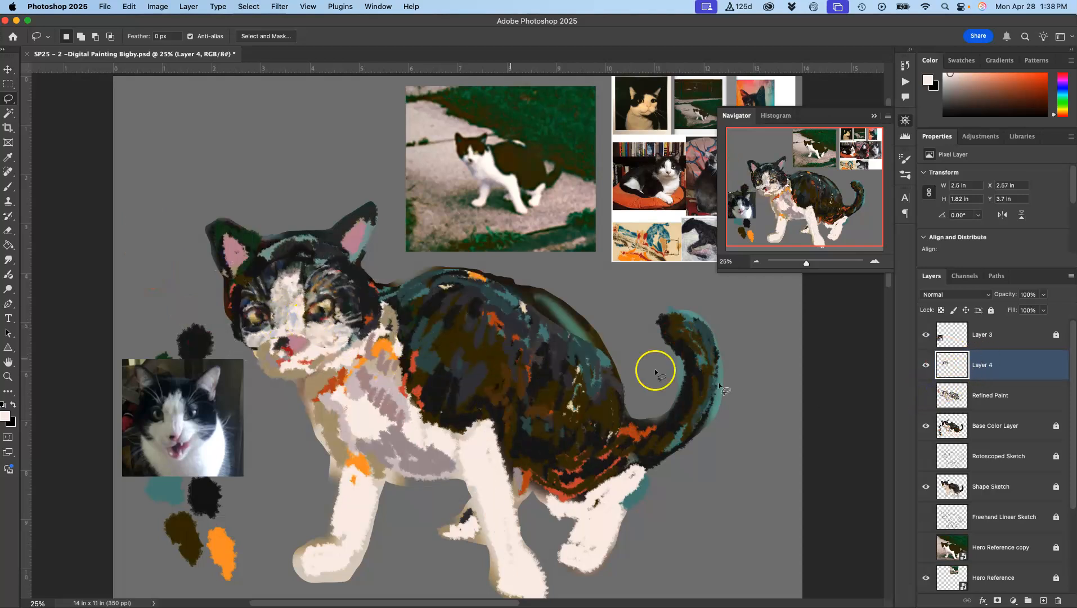
left_click(926, 395)
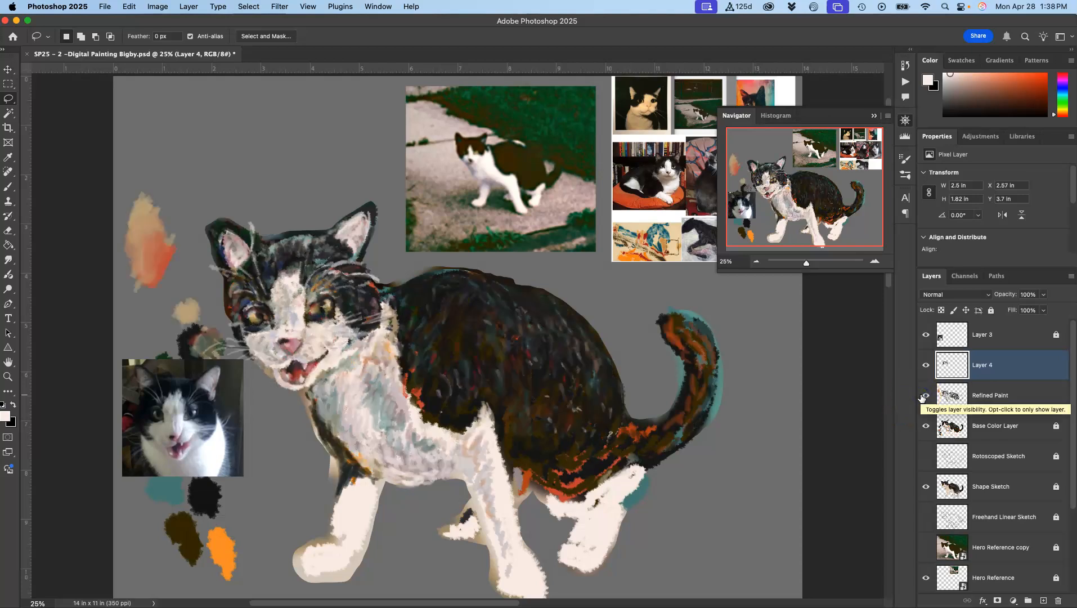
Sample near-black from the far eye with the Brush tool and darken the pupil of the eye nearer the body
key("super+equal")
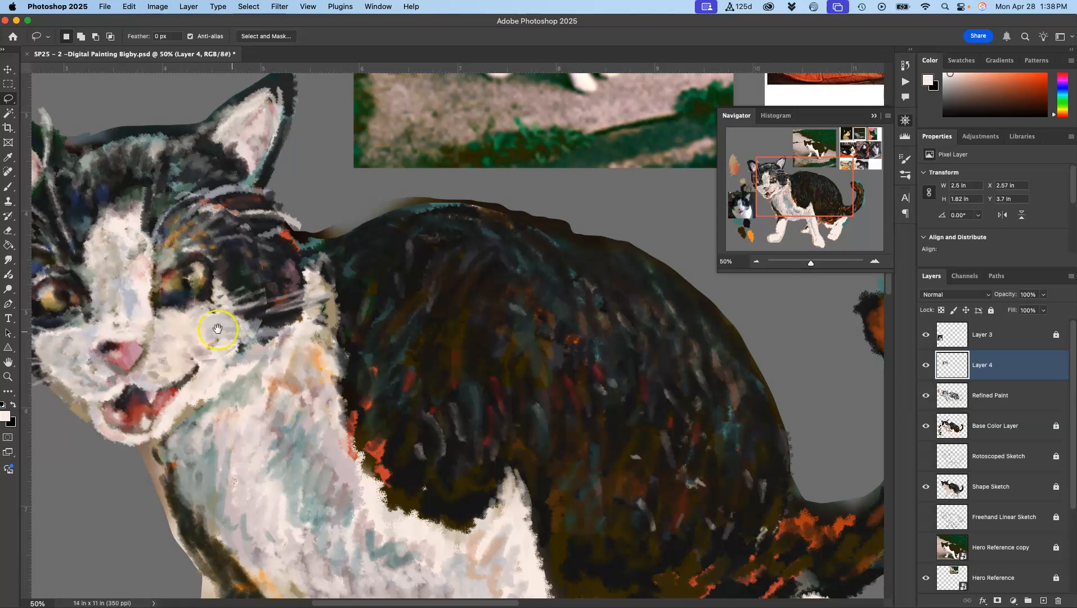
left_click_drag(218, 328, 402, 319)
key("super+equal")
left_click_drag(338, 307, 384, 320)
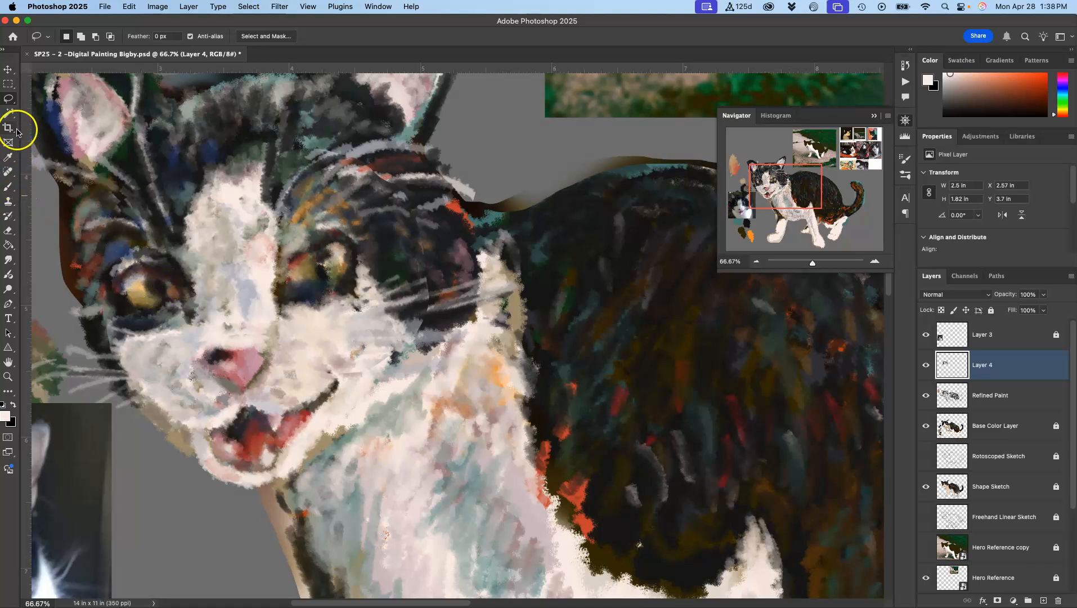
left_click(9, 187)
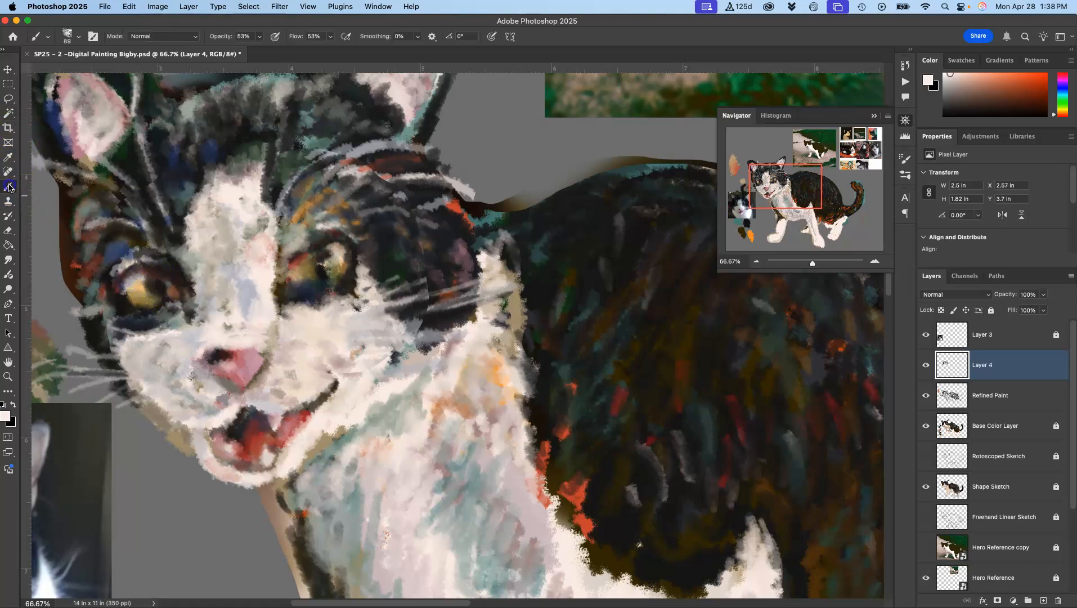
left_click(162, 292, "alt")
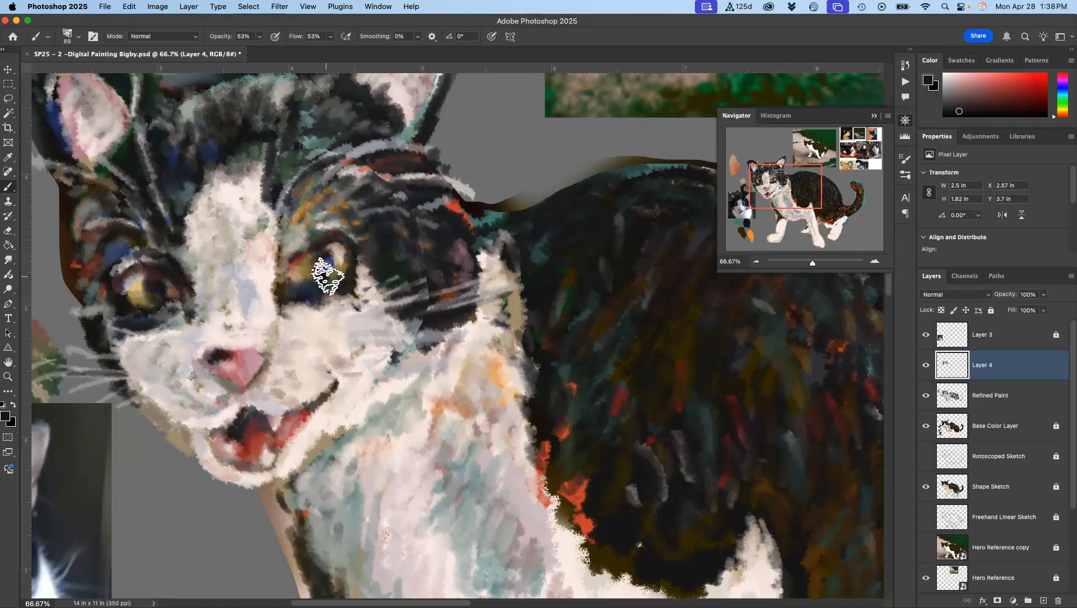
mouse_move(328, 257)
left_mouse_down()
mouse_move(312, 280)
mouse_move(316, 260)
mouse_move(341, 278)
mouse_move(320, 252)
left_mouse_up()
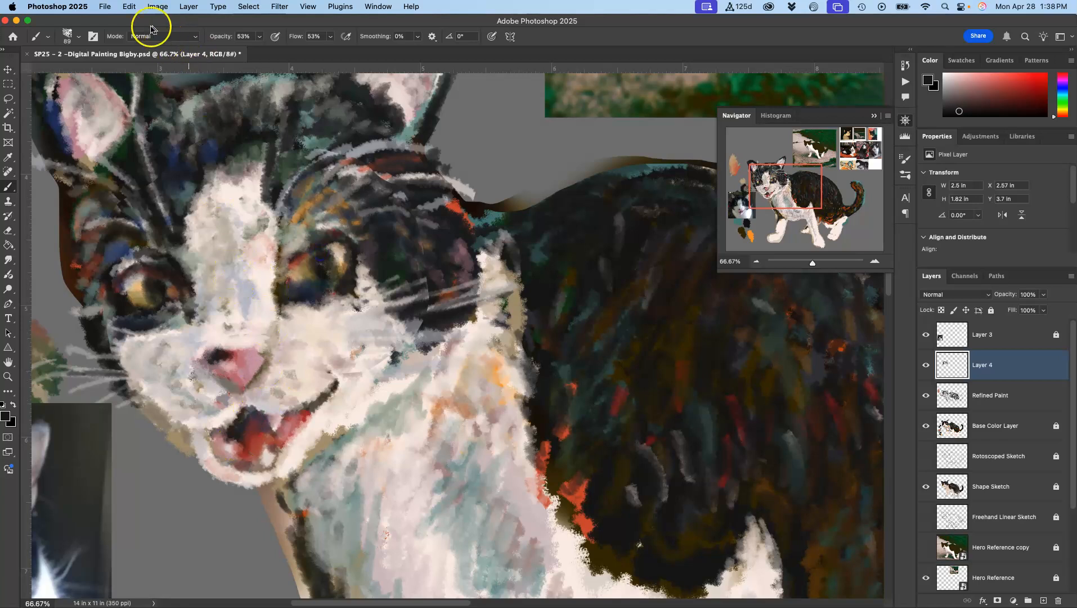
Reduce the brush to 51 px and refine the pupil, upper lid and inner corner of the eye nearer the body
left_click(77, 35)
left_click_drag(85, 72, 79, 71)
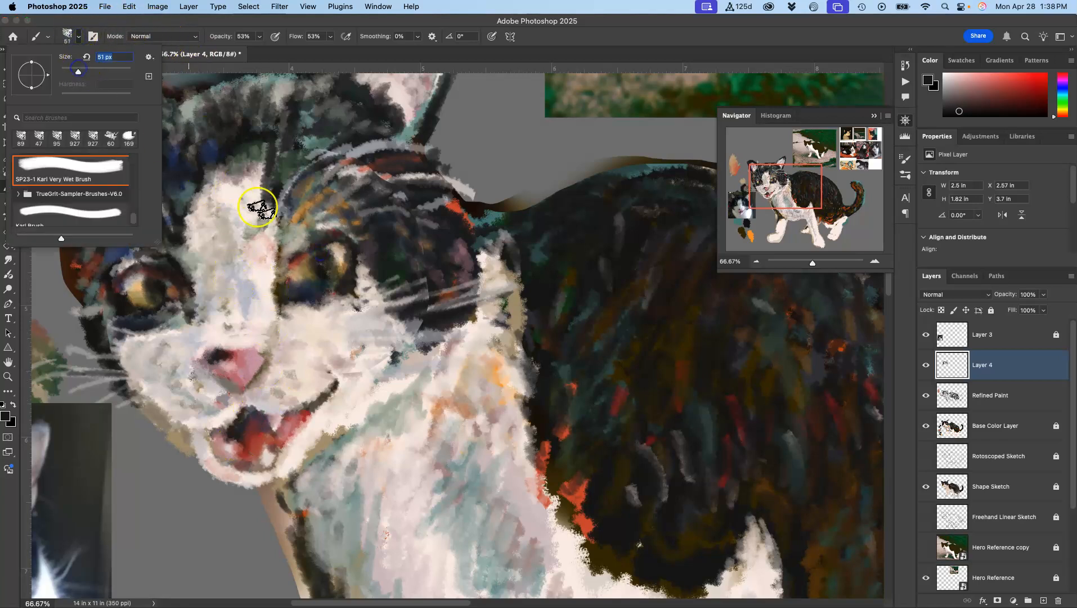
left_click(315, 258)
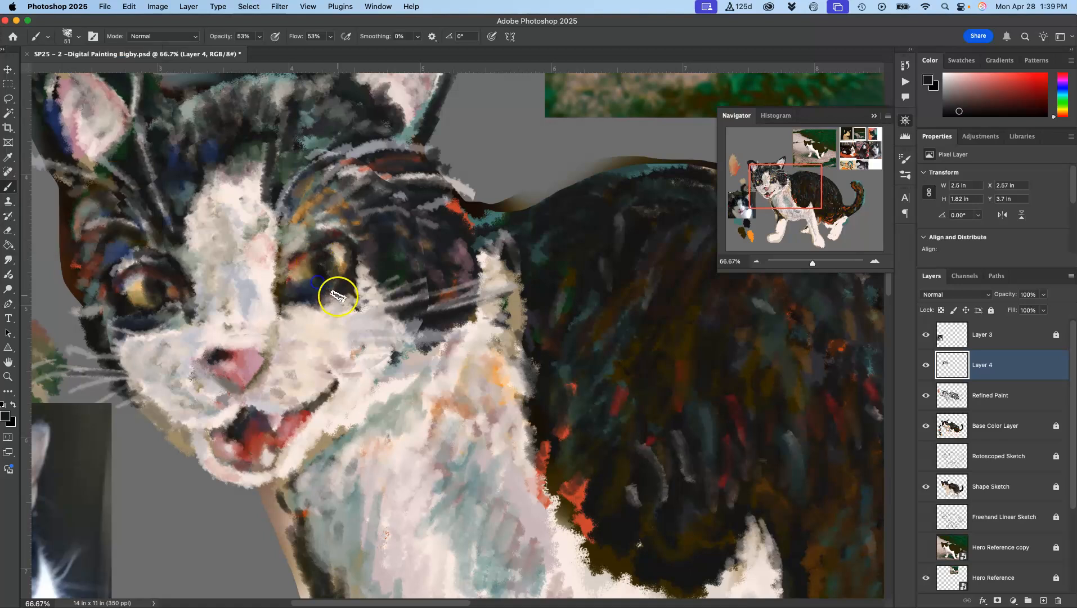
mouse_move(313, 258)
left_mouse_down()
mouse_move(290, 264)
mouse_move(314, 242)
left_mouse_up()
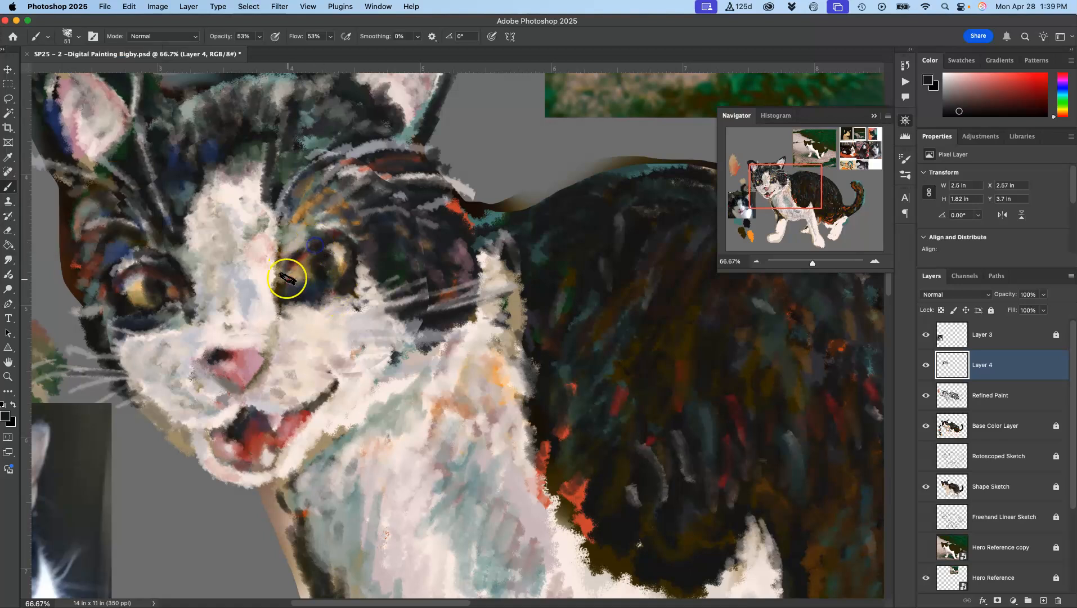
left_click(303, 239, "alt")
left_click_drag(276, 292, 287, 279)
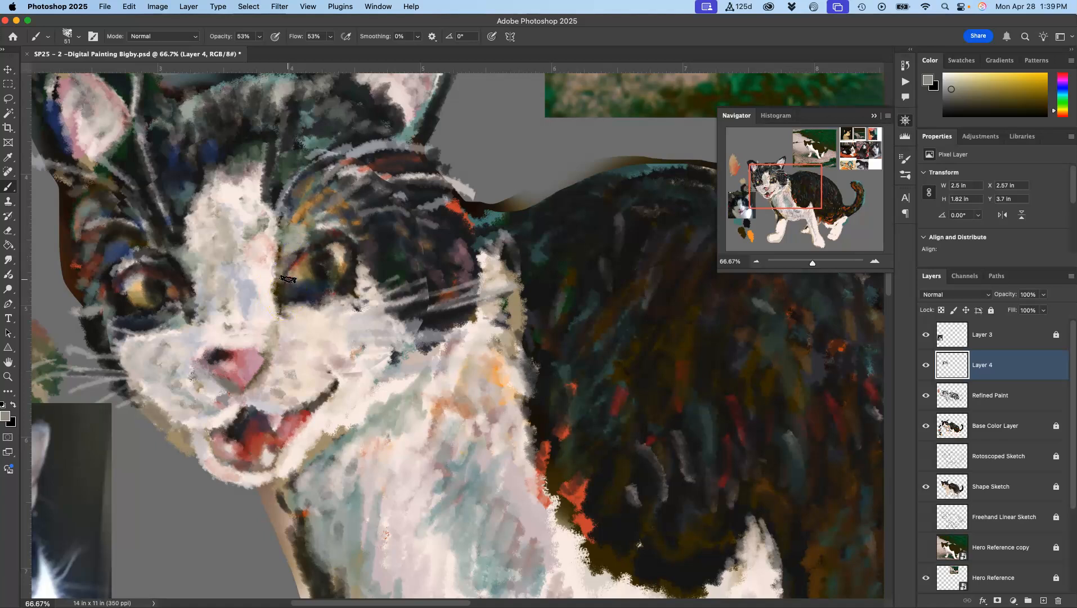
Shade both eyes with sampled dark blue, olive and brown strokes around the irises and lower lids
left_click(310, 293, "alt")
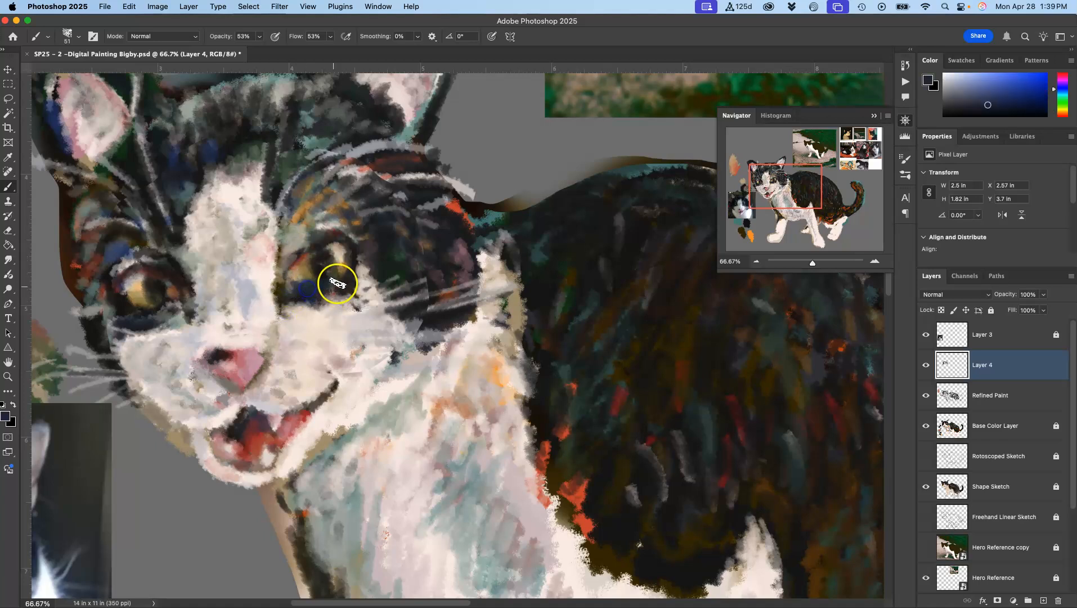
left_click(148, 311, "alt")
mouse_move(297, 280)
left_mouse_down()
mouse_move(348, 283)
mouse_move(313, 276)
left_mouse_up()
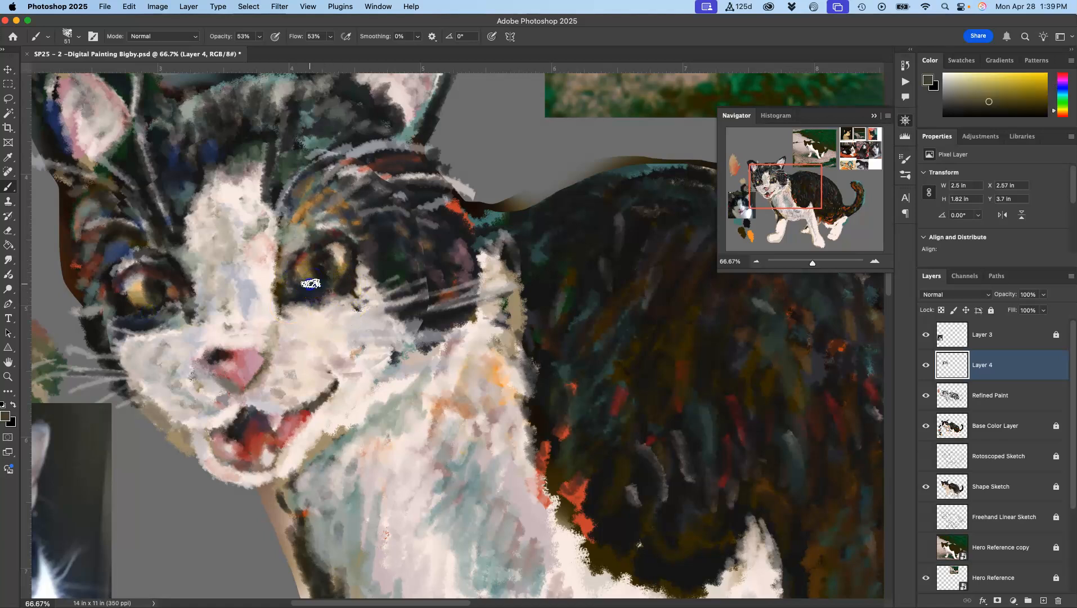
left_click_drag(345, 275, 340, 273)
mouse_move(150, 315)
left_mouse_down()
mouse_move(163, 282)
mouse_move(172, 295)
mouse_move(161, 307)
left_mouse_up()
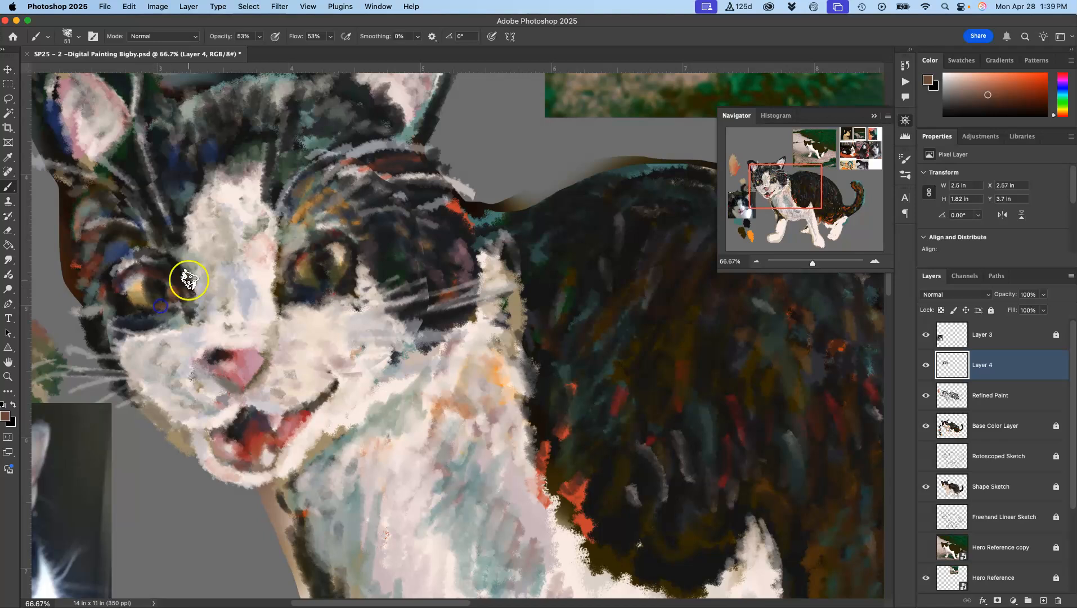
Compare the whole cat with the repainted eye piece on Layer 4 hidden and shown, leaving the layer visible
key("super+minus")
key("super+minus")
left_click_drag(552, 418, 501, 381)
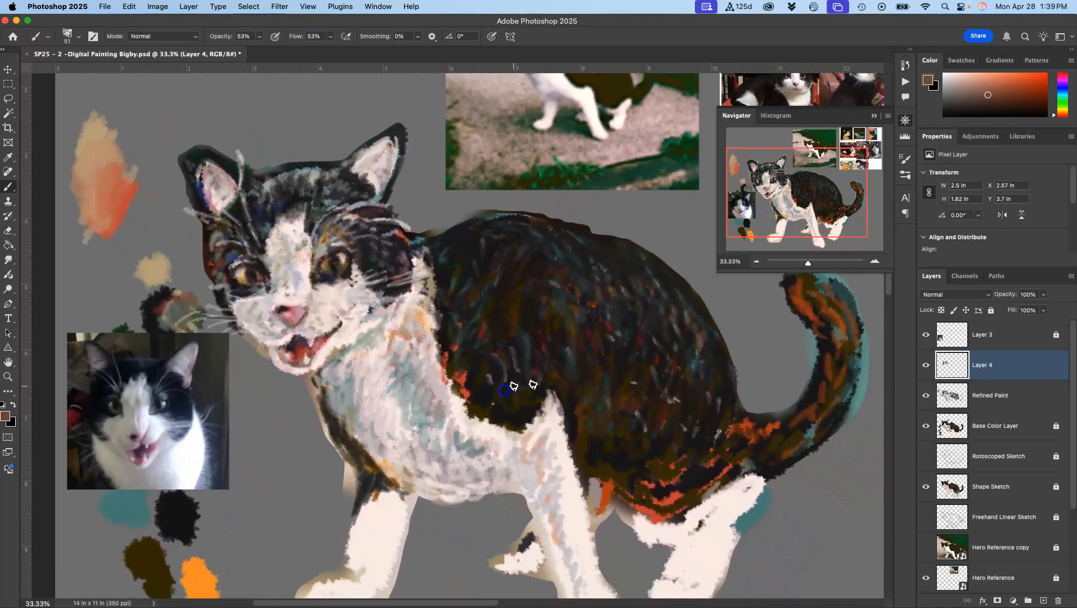
left_click(926, 365)
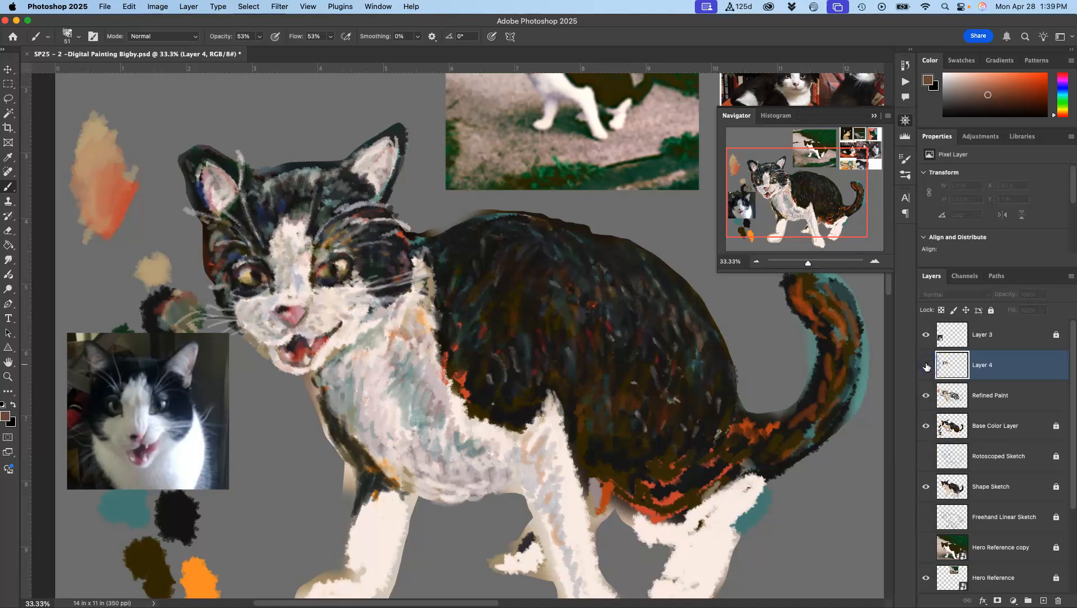
left_click(926, 366)
left_click(926, 364)
left_click(926, 365)
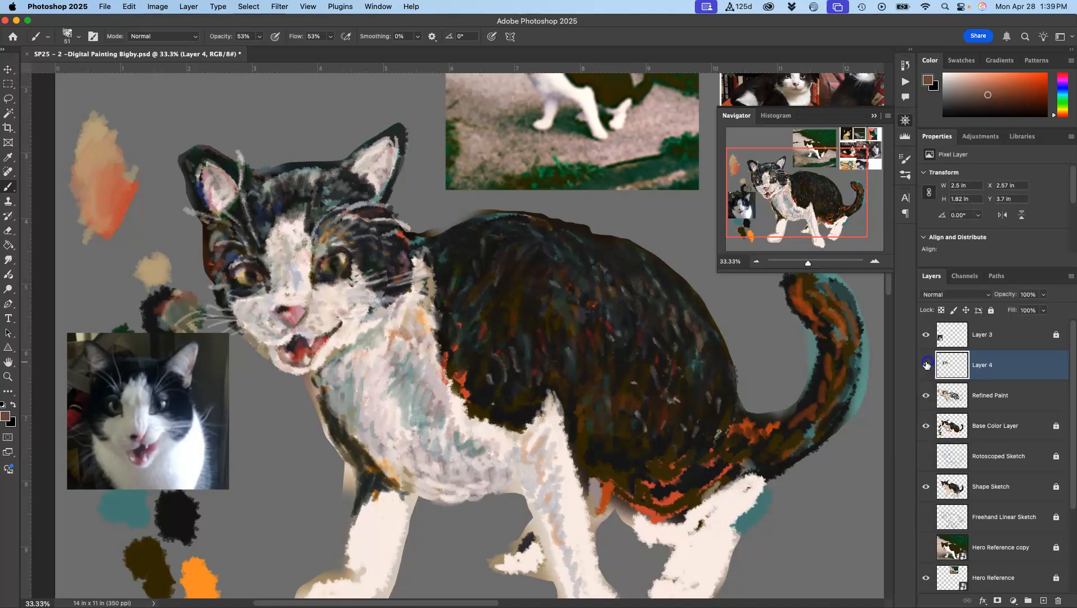
left_click(927, 365)
left_click(927, 363)
left_click(927, 365)
left_click(927, 366)
left_click(927, 367)
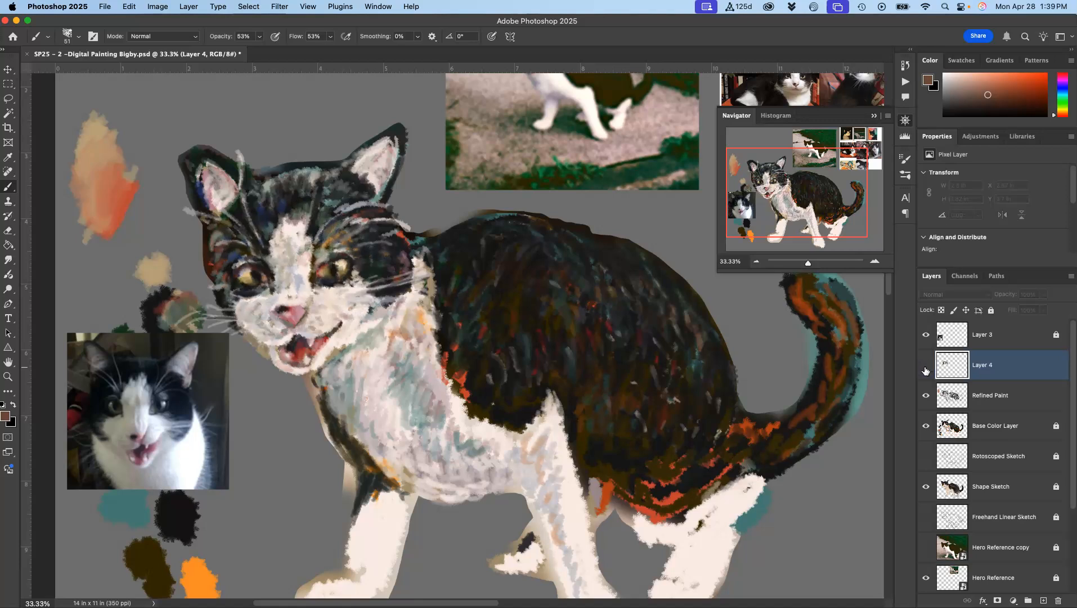
left_click(926, 368)
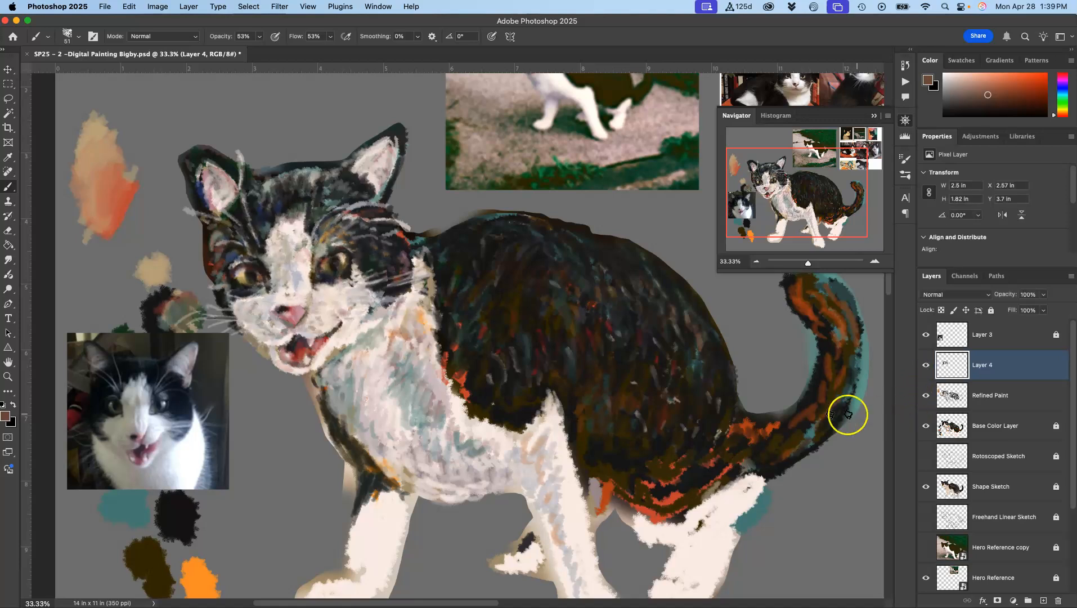
Apply Smart Sharpen to Layer 4 with 167% amount, 2.1 px radius, 10% noise reduction and Lens Blur removal, and compare it hidden and shown
left_click(269, 7)
mouse_move(325, 203)
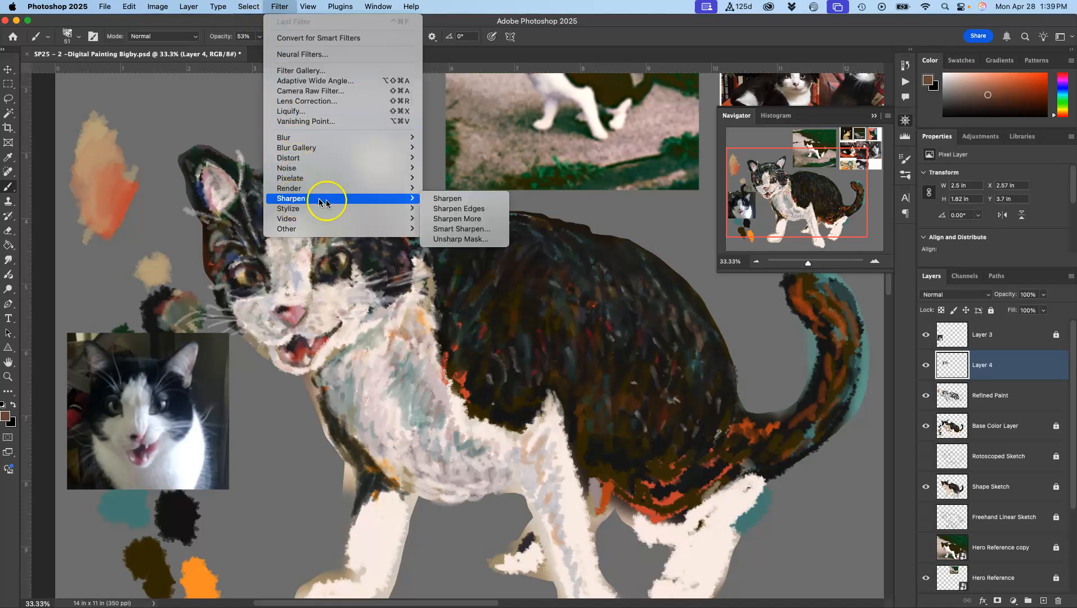
left_click(474, 229)
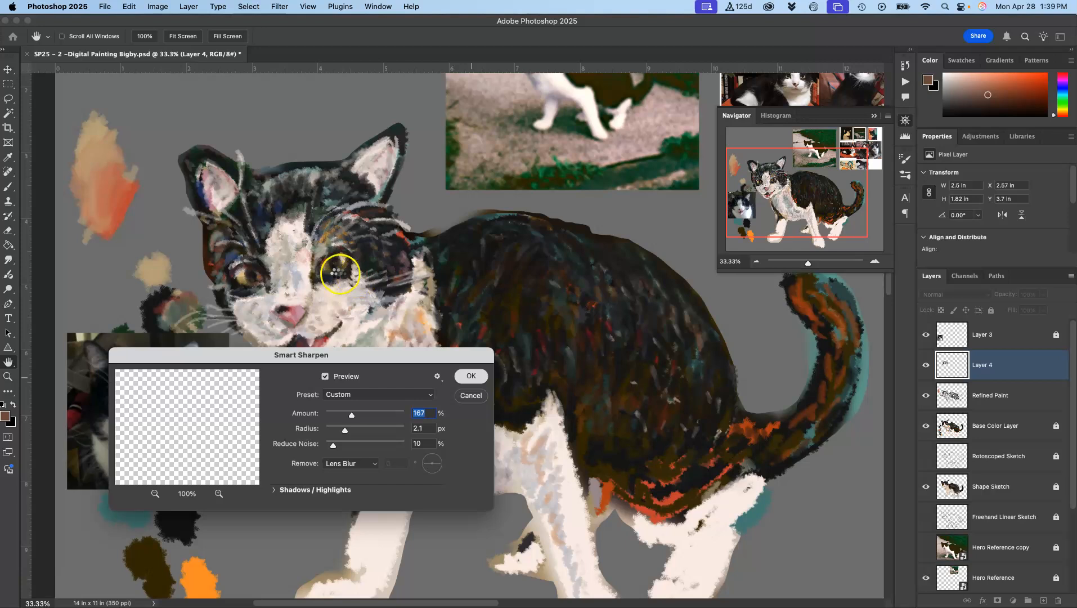
left_click(472, 376)
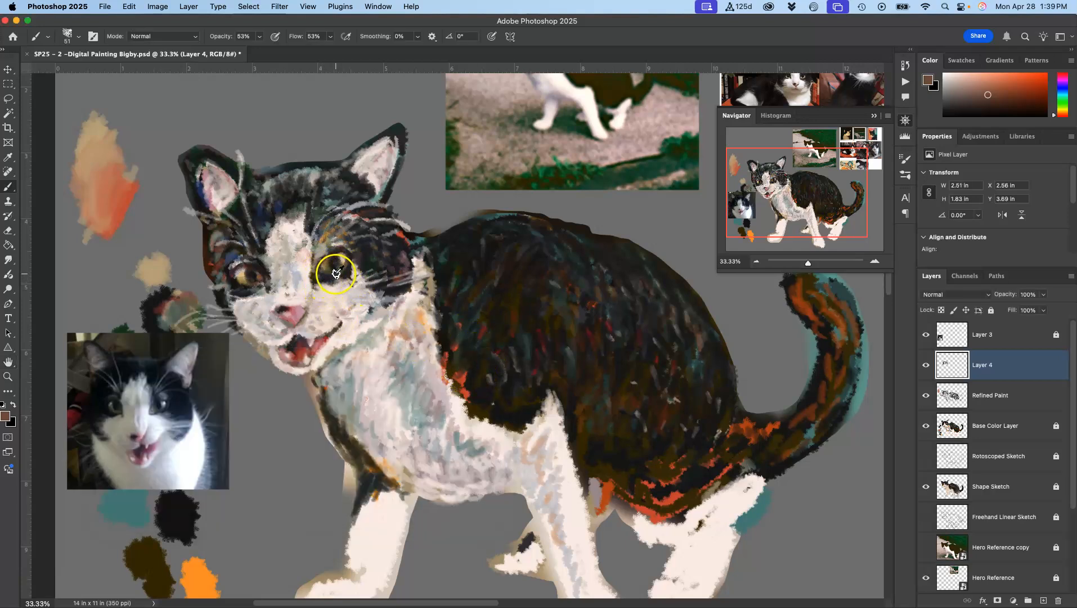
scroll(338, 276, "up", 5)
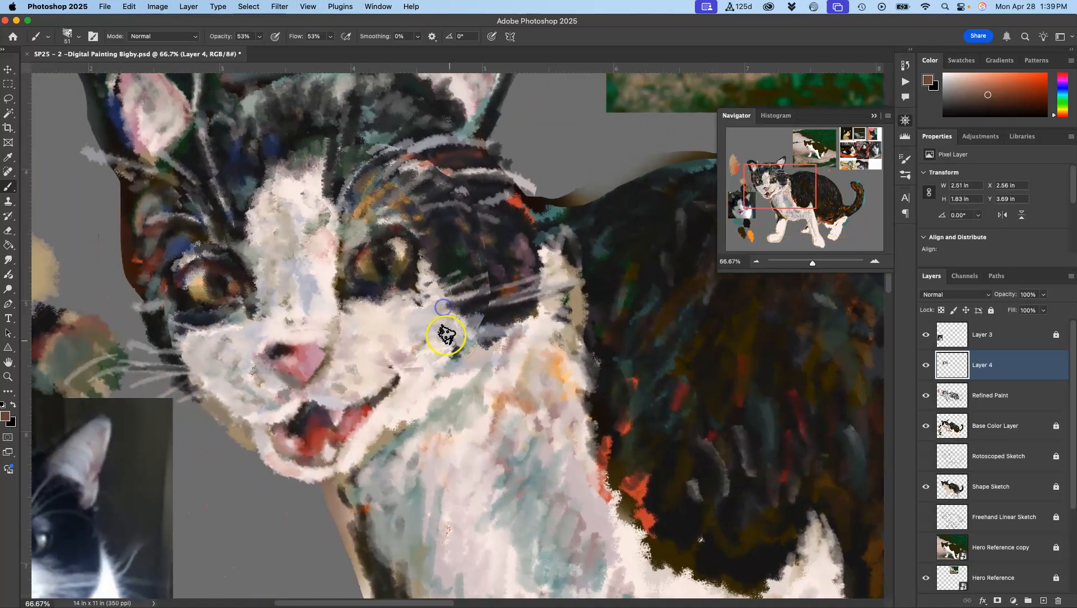
left_click(926, 364)
left_click(926, 364)
Adjust the Levels of Layer 4 with input shadows at 22 and midtones at 1.13
left_click(157, 7)
mouse_move(202, 38)
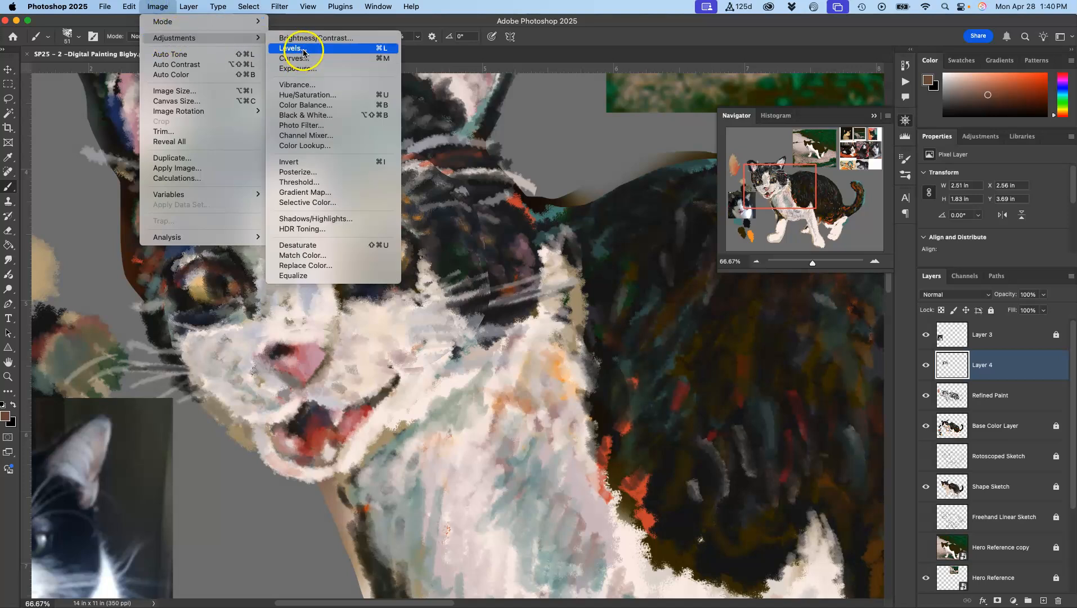
key("Escape")
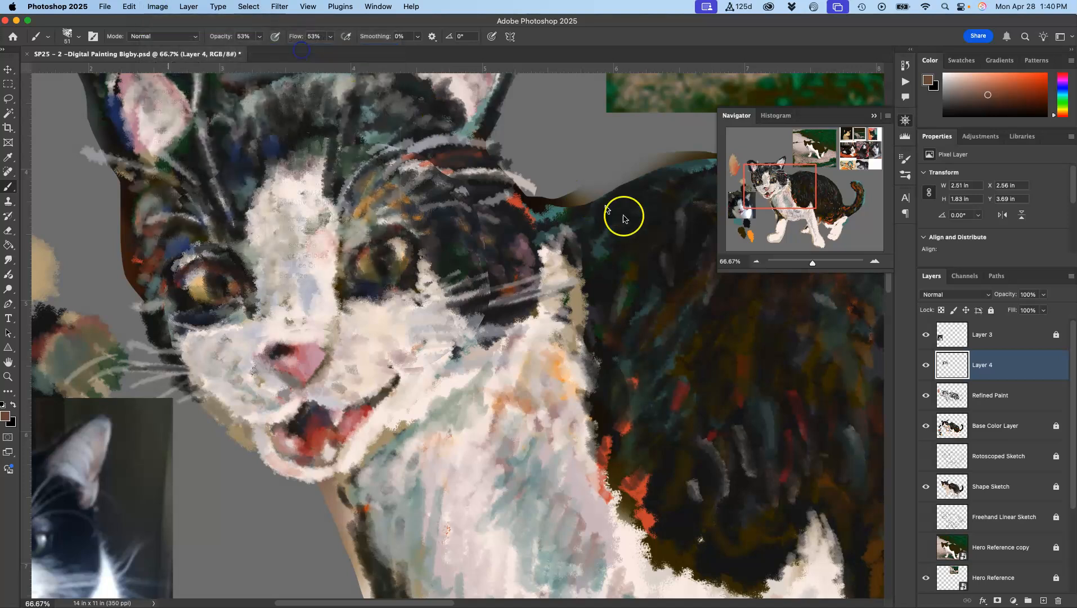
key("super+l")
left_click_drag(744, 232, 689, 236)
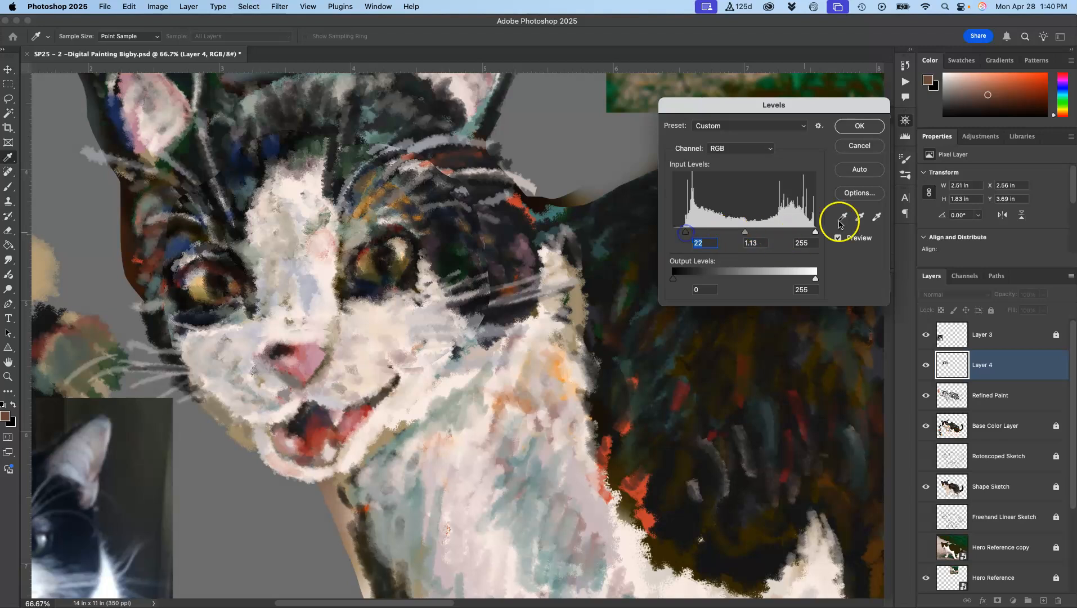
left_click(860, 126)
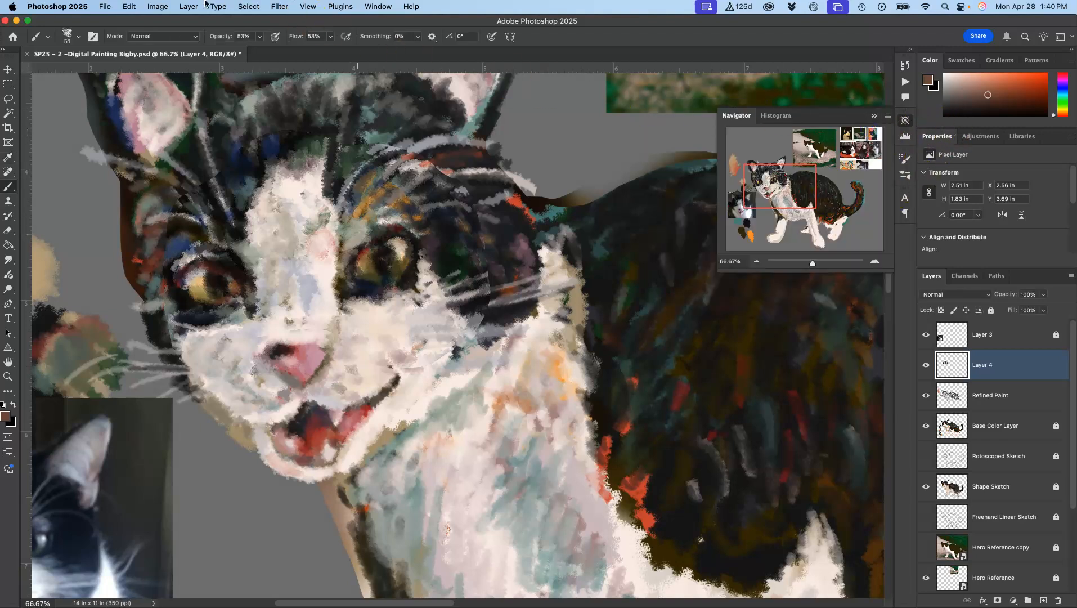
Raise the saturation of Layer 4 with Hue/Saturation and compare the face with the layer hidden and shown
left_click(158, 6)
mouse_move(169, 36)
left_click(312, 94)
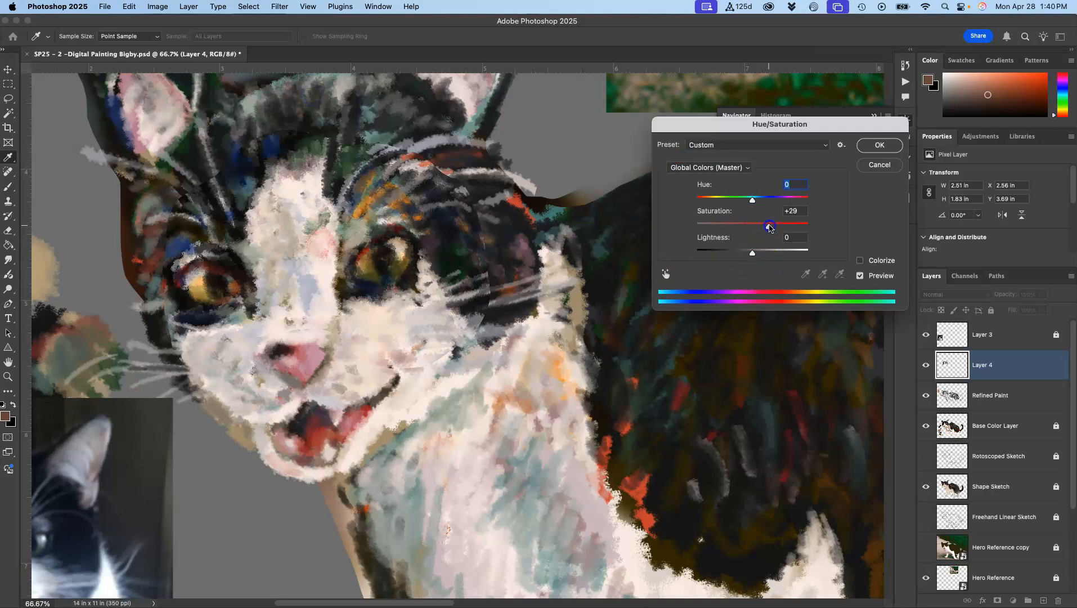
left_click_drag(759, 226, 752, 199)
left_click(890, 146)
key("b")
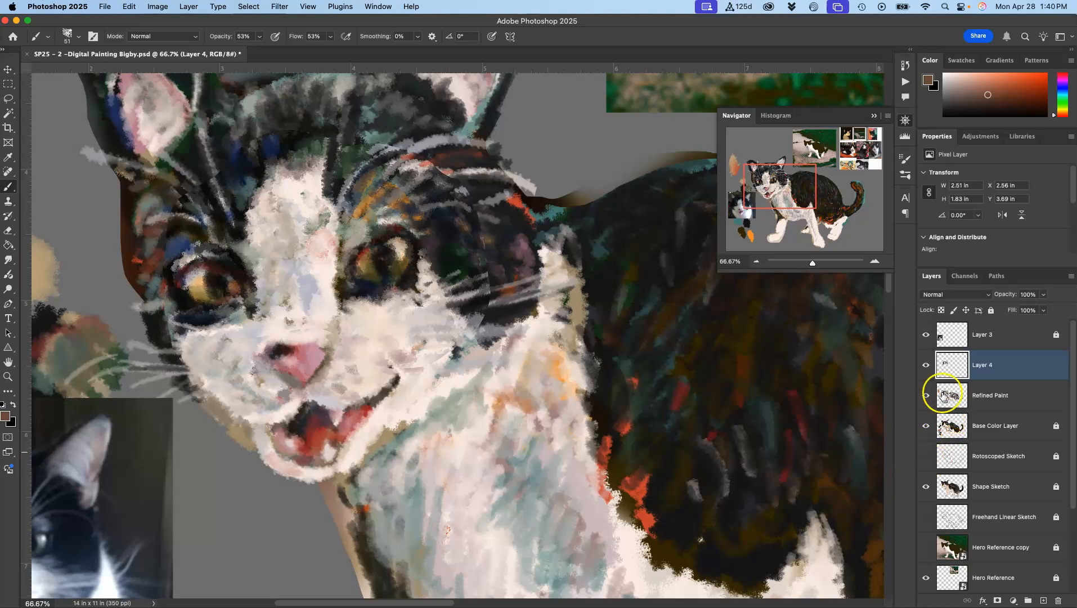
left_click(927, 365)
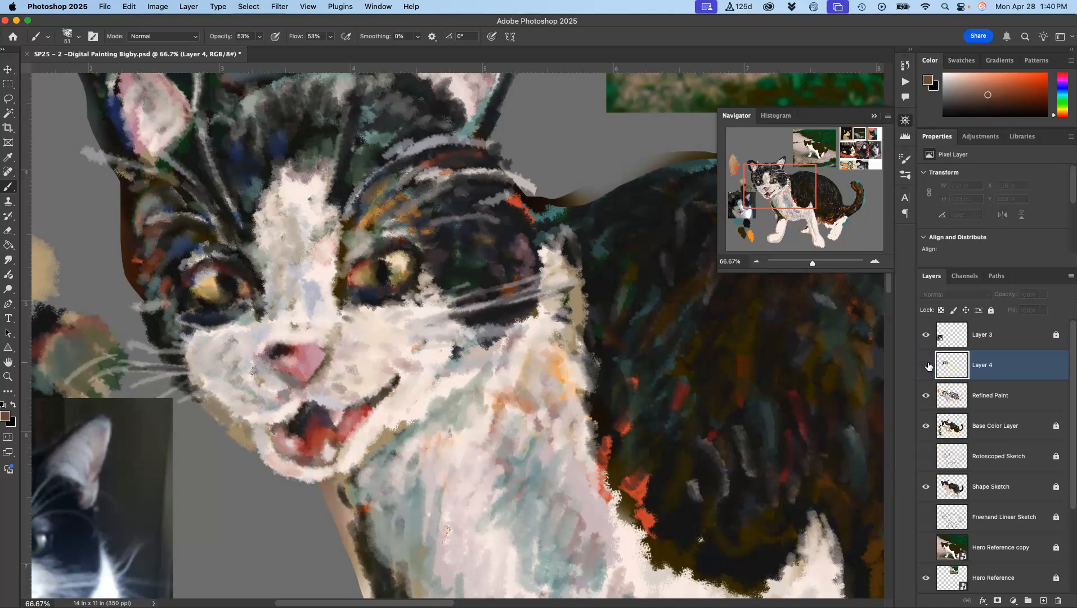
left_click(927, 365)
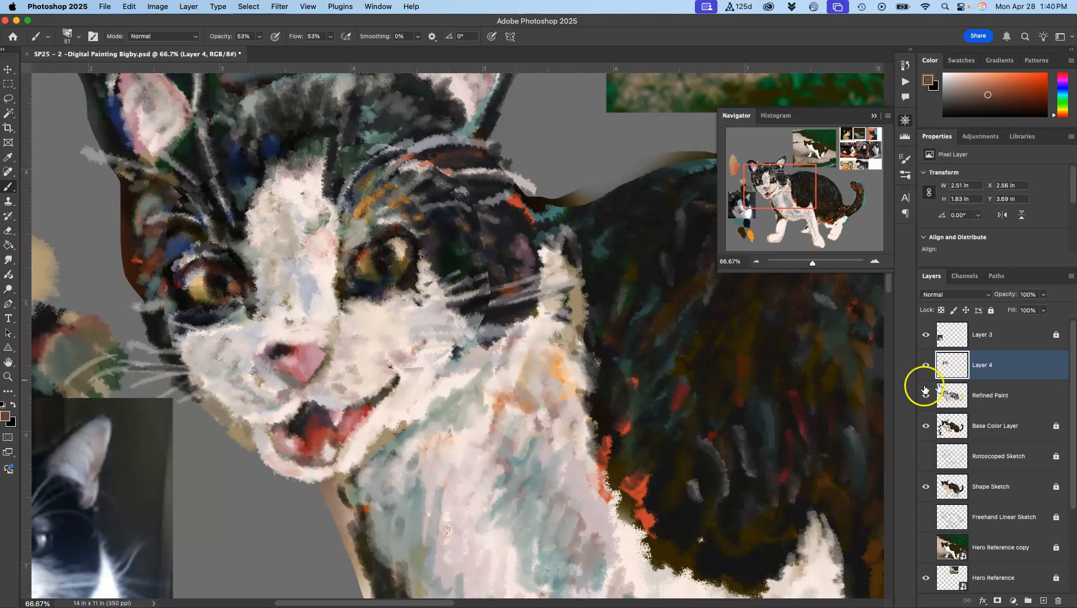
Set the Eraser to 89% opacity, soften Layer 4's seams around the forehead, muzzle and cheek nearer the body, and compare the layer hidden and shown
left_click(9, 230)
mouse_move(459, 183)
left_mouse_down()
mouse_move(435, 168)
mouse_move(455, 157)
mouse_move(443, 185)
mouse_move(483, 191)
left_mouse_up()
left_click(208, 36)
left_click_drag(245, 51, 248, 51)
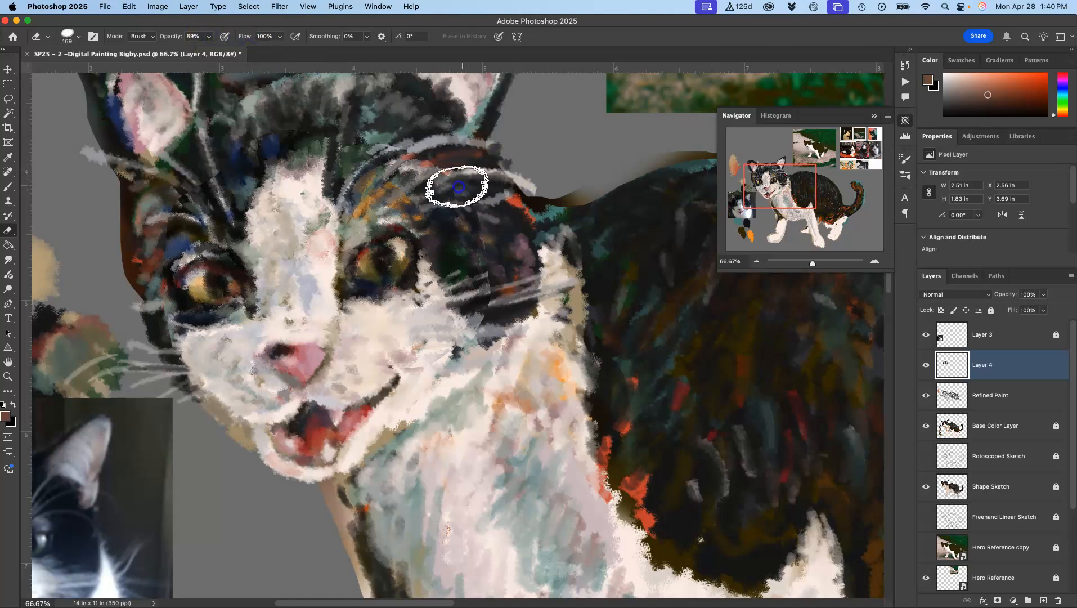
mouse_move(480, 187)
left_mouse_down()
mouse_move(494, 229)
mouse_move(493, 308)
mouse_move(404, 365)
mouse_move(395, 332)
left_mouse_up()
mouse_move(371, 342)
left_mouse_down()
mouse_move(370, 363)
mouse_move(347, 362)
left_mouse_up()
mouse_move(398, 331)
left_mouse_down()
mouse_move(451, 375)
mouse_move(461, 337)
left_mouse_up()
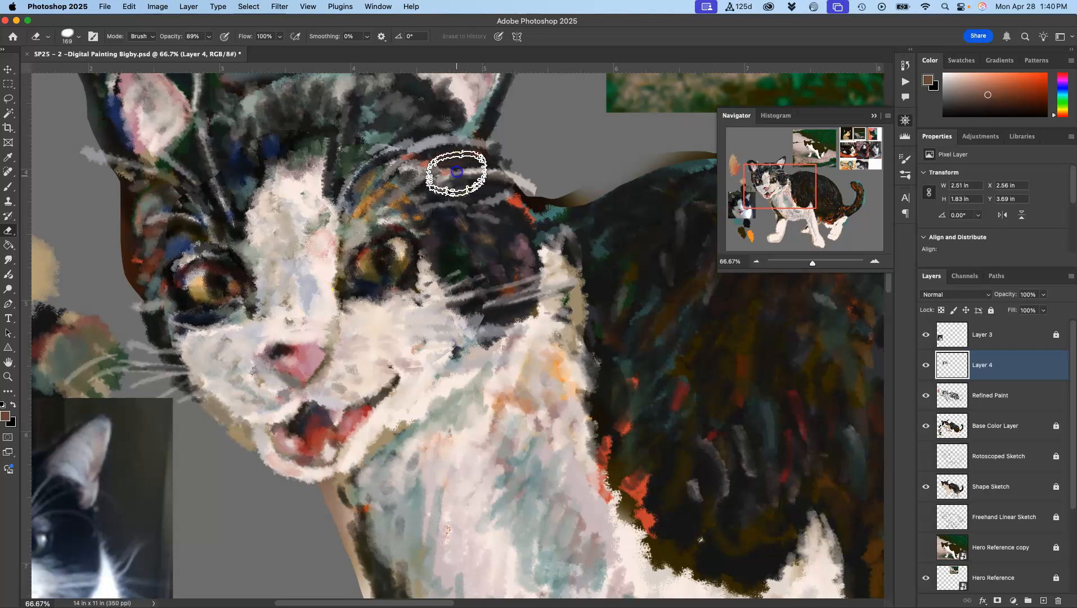
left_click(925, 365)
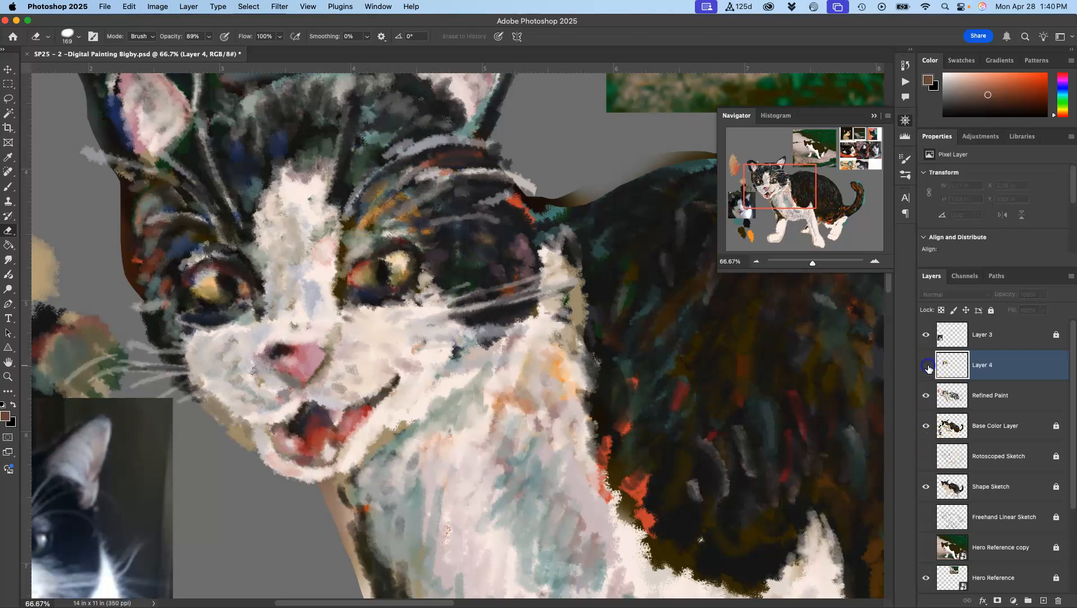
left_click(926, 366)
left_click(926, 365)
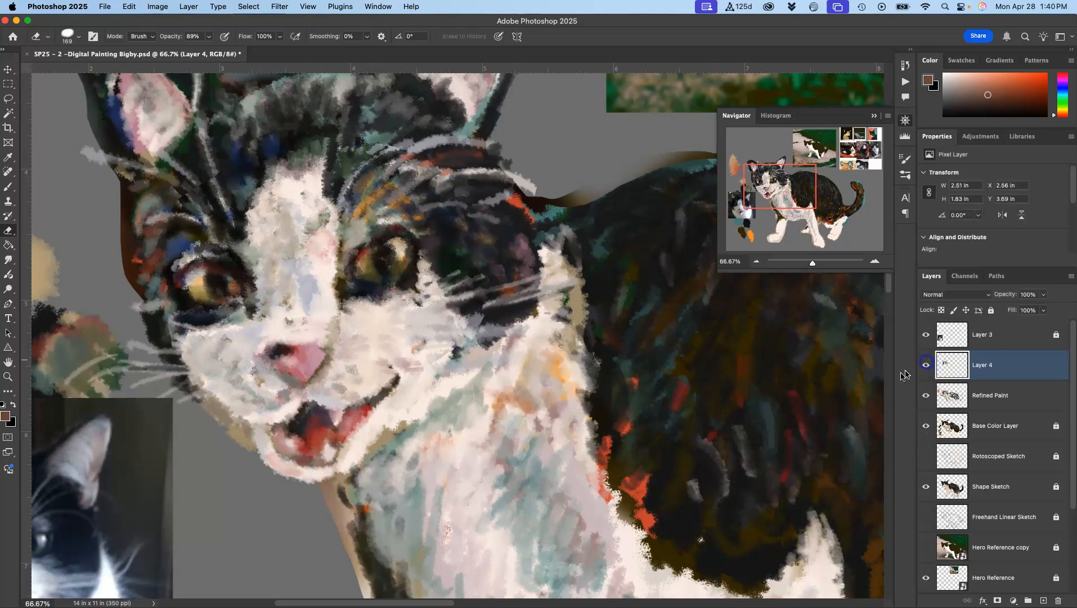
Erase the remaining Layer 4 edges on the near cheek, above the far eye and along the far cheek
left_click_drag(428, 359, 434, 356)
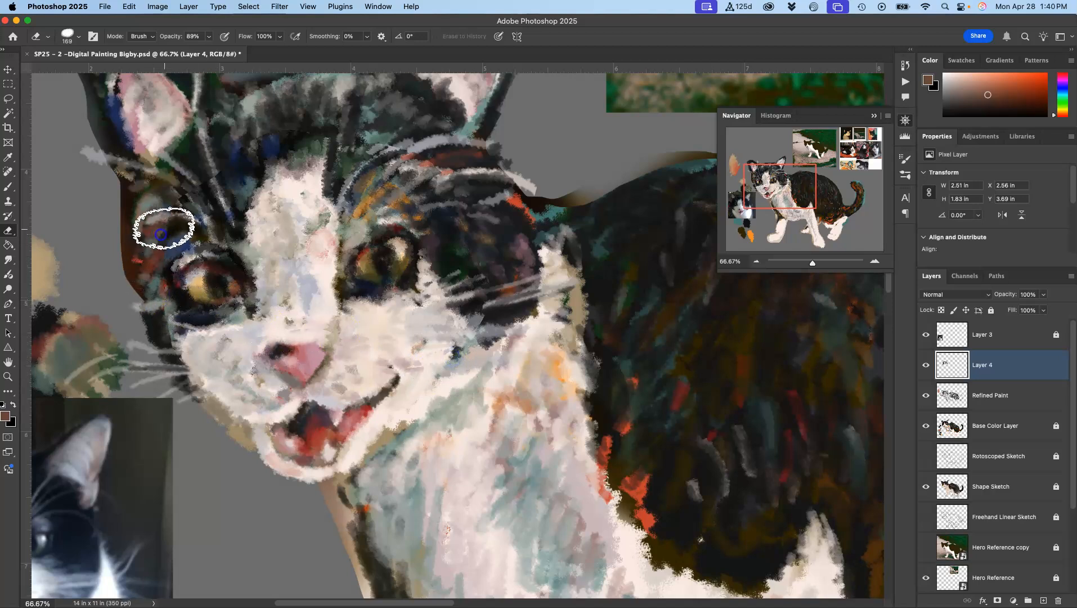
mouse_move(170, 208)
left_mouse_down()
mouse_move(181, 197)
mouse_move(175, 176)
left_mouse_up()
left_click_drag(158, 348, 157, 358)
left_click_drag(171, 320, 165, 338)
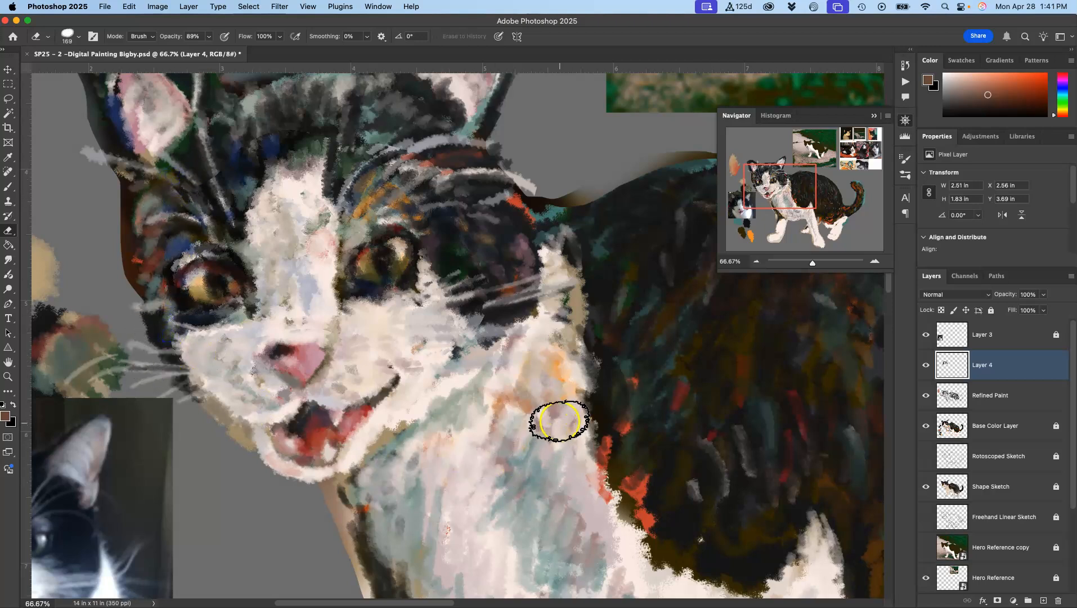
Enlarge the brush to 94 px and layer sampled near-black and pale fur strokes where the lower chest meets the body
key("super+minus")
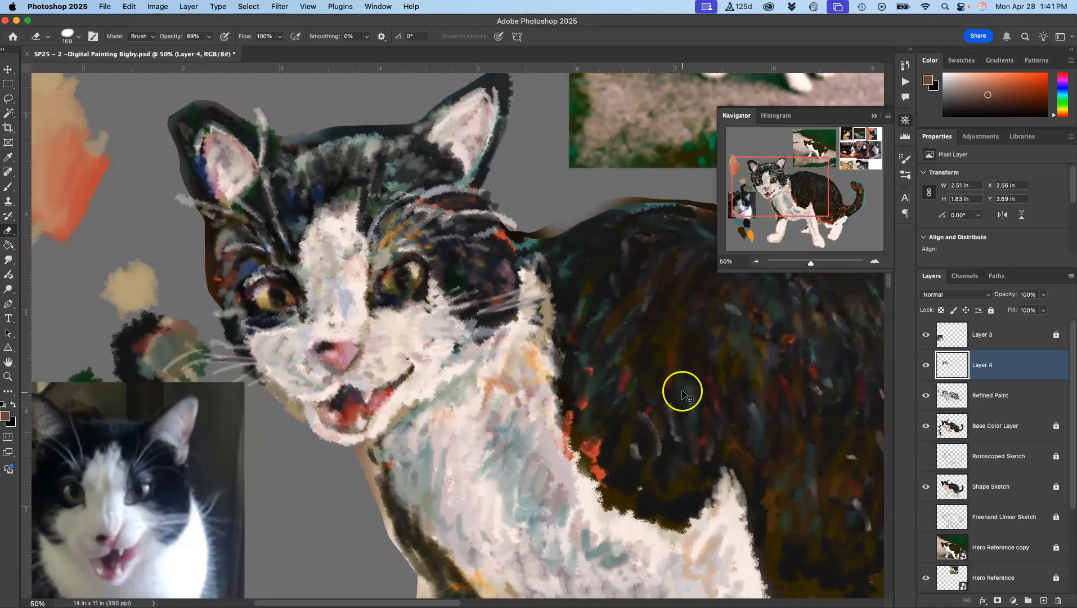
key("super+minus")
left_click_drag(674, 381, 557, 291)
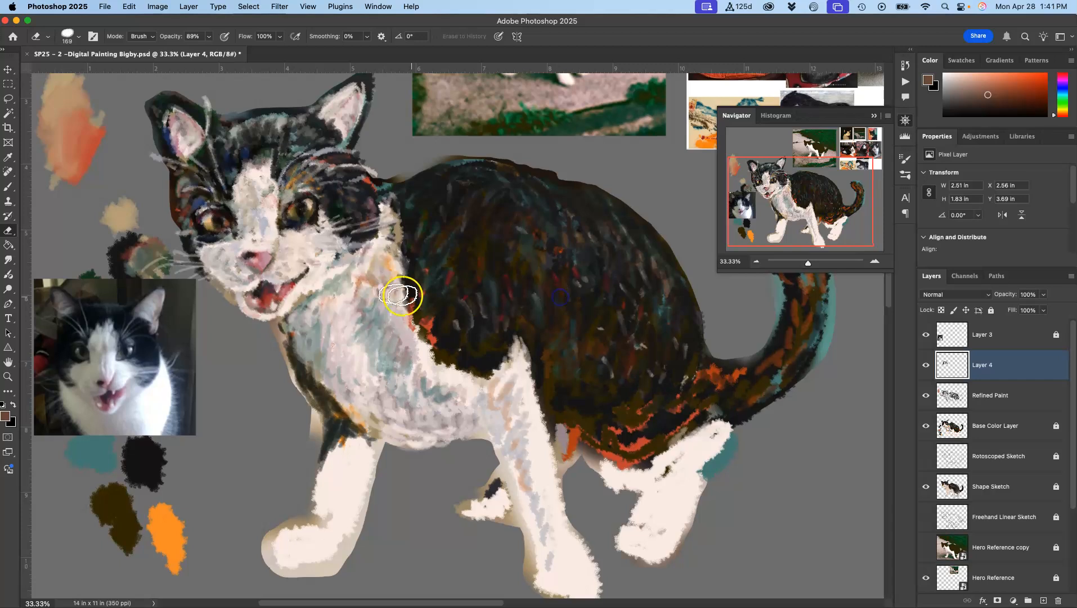
left_click(12, 188)
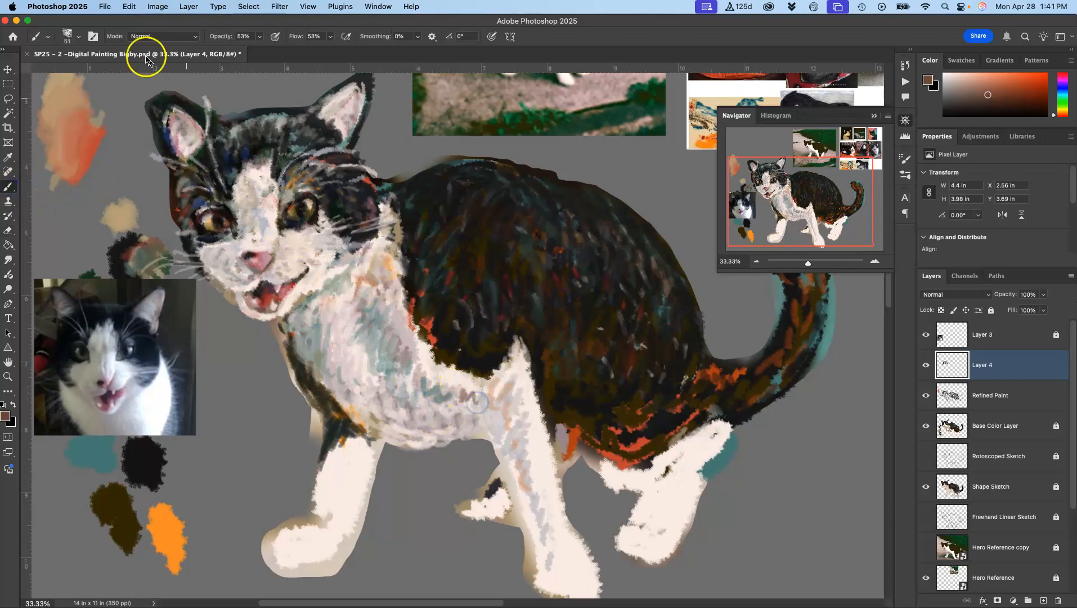
left_click(78, 36)
left_click_drag(104, 66, 94, 67)
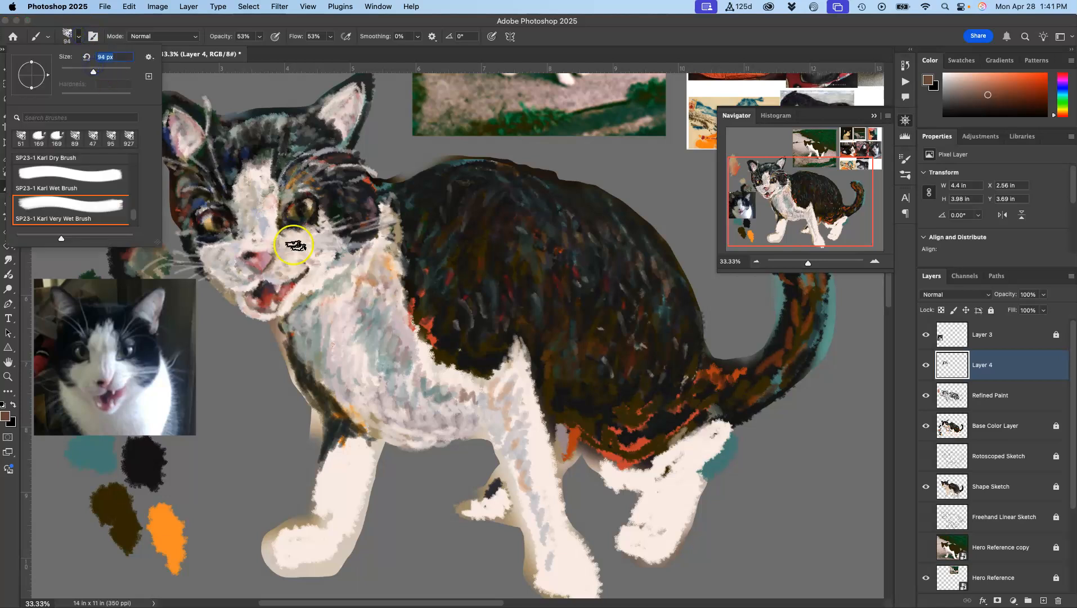
left_click(422, 296, "alt")
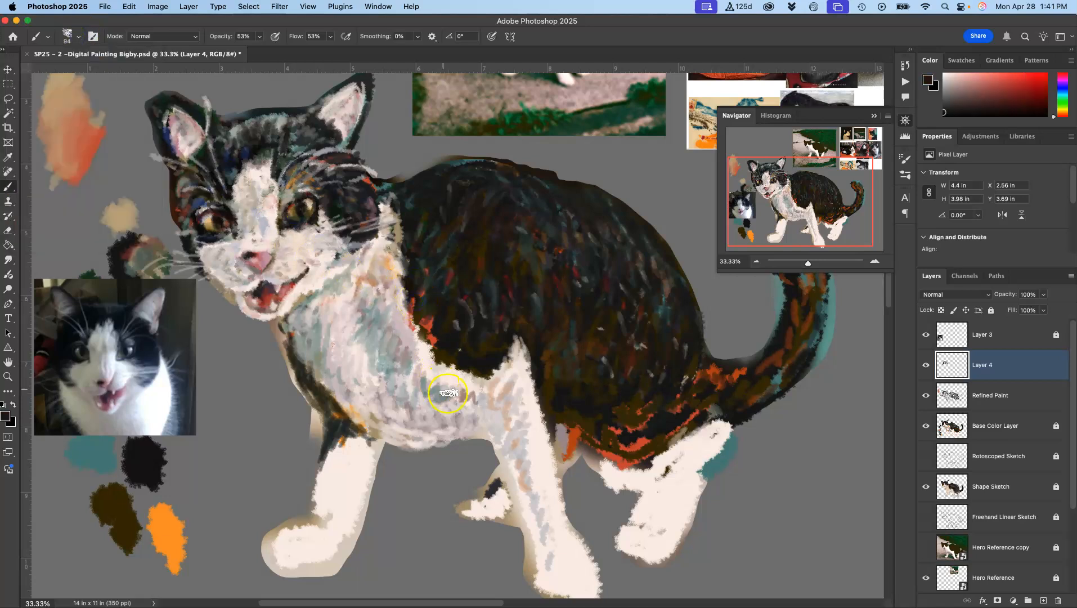
left_click(436, 401, "alt")
Paint sampled reddish-brown strokes along the lower haunch and sampled pale pink and grey strokes over the white chest
left_click(419, 325, "alt")
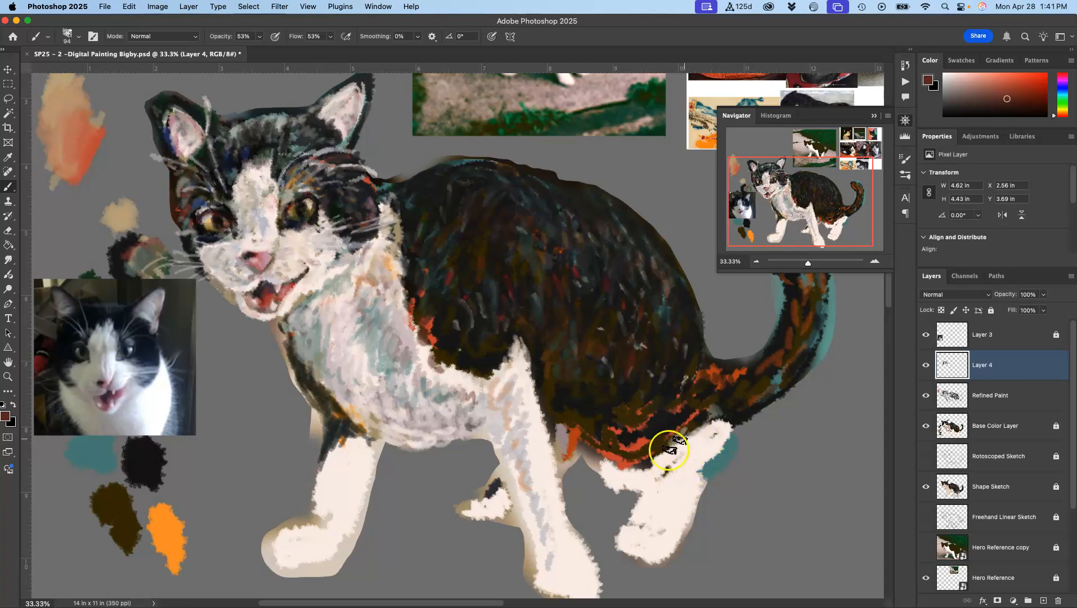
mouse_move(664, 474)
left_mouse_down()
mouse_move(667, 447)
mouse_move(630, 422)
left_mouse_up()
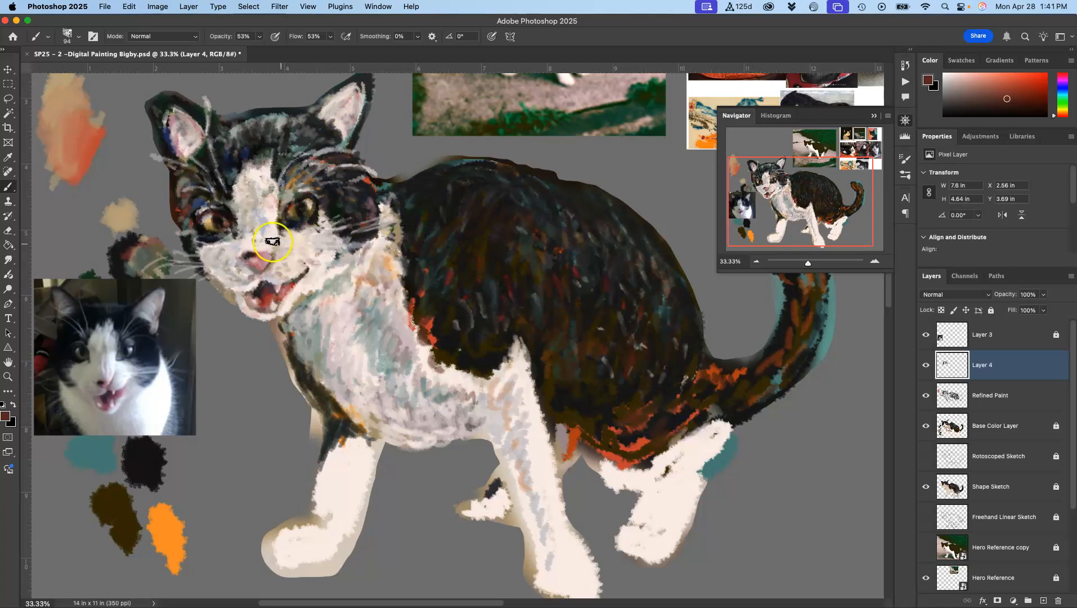
left_click(372, 339, "alt")
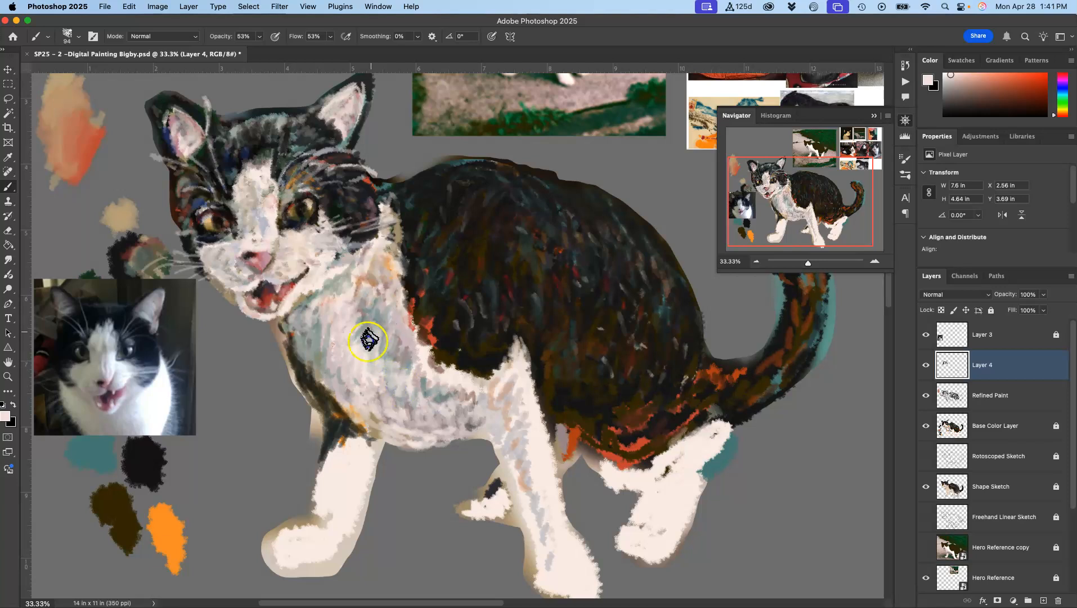
left_click(374, 322, "alt")
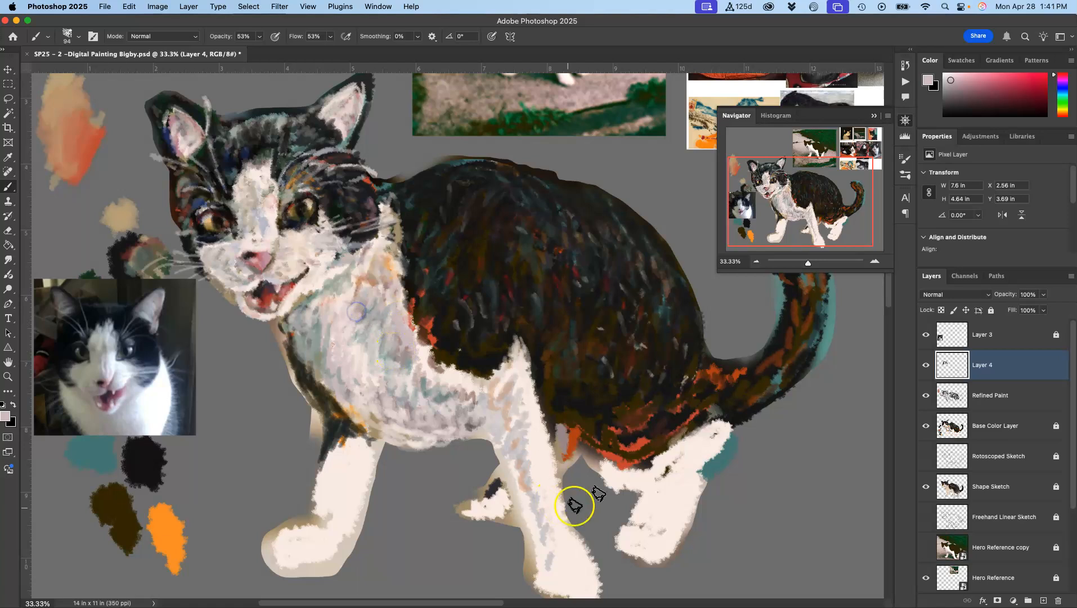
Hide the Base Color Layer and Shape Sketch layer, keeping Refined Paint and Layer 4 visible
left_click(928, 396)
left_click(927, 396)
left_click(925, 426)
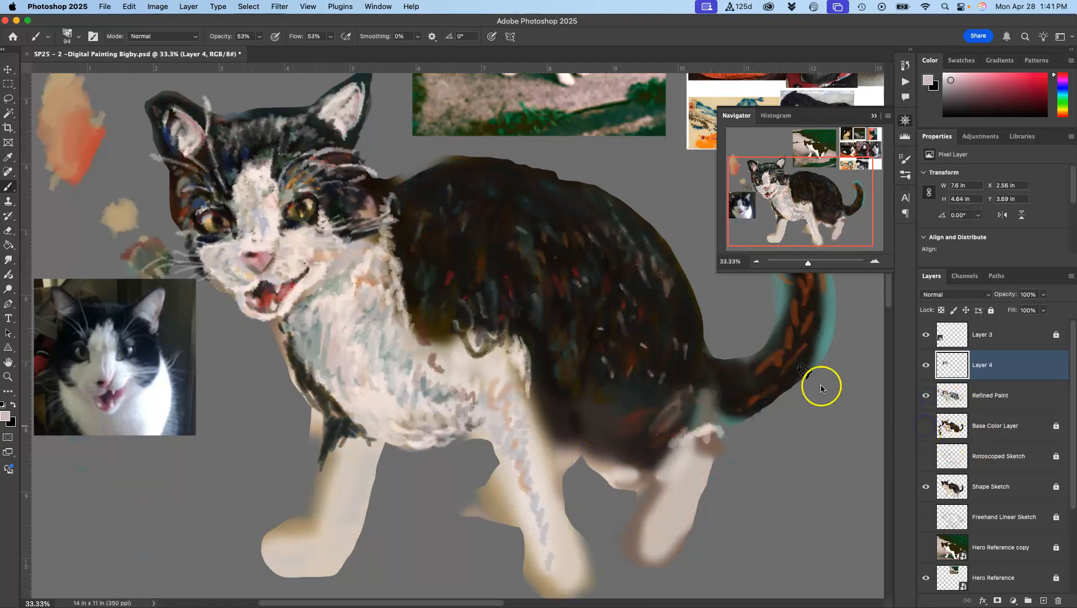
left_click(925, 486)
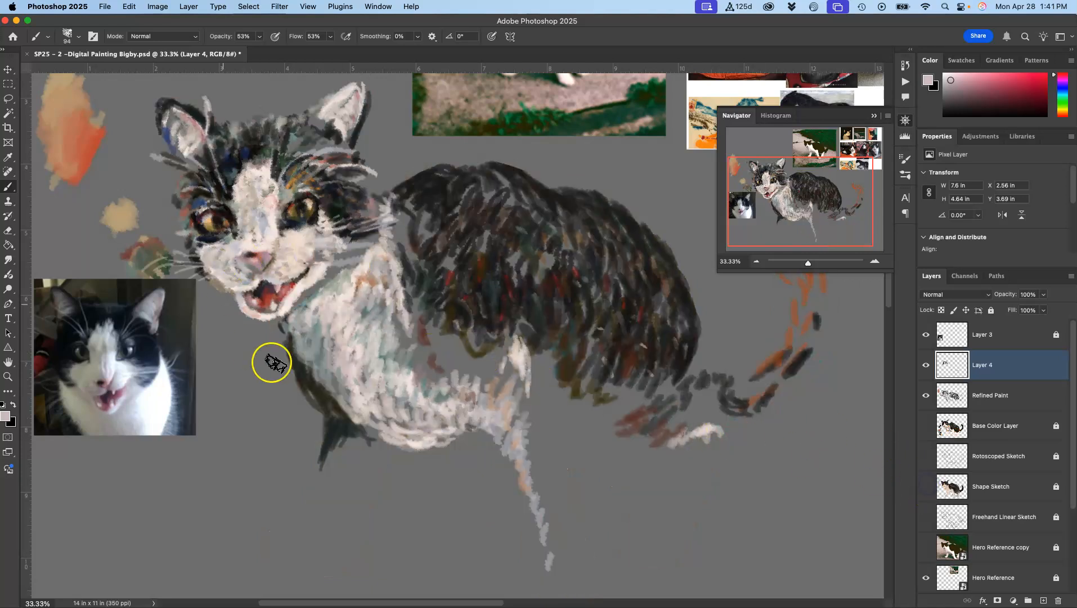
Lasso a curved section of the white chest fur and copy it from Refined Paint to a new layer
left_click(8, 99)
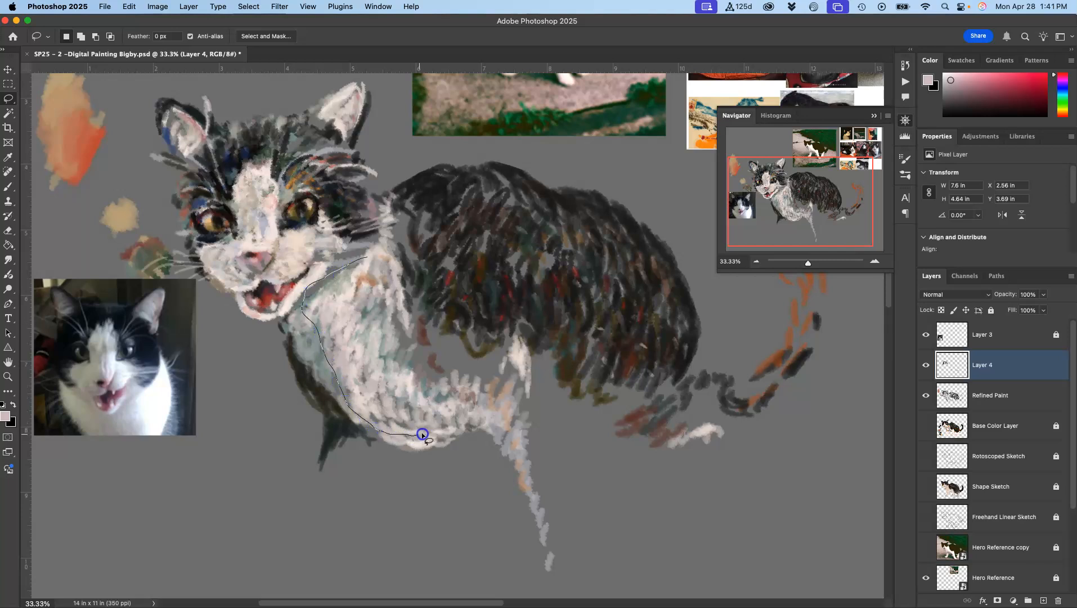
left_click_drag(367, 265, 368, 262)
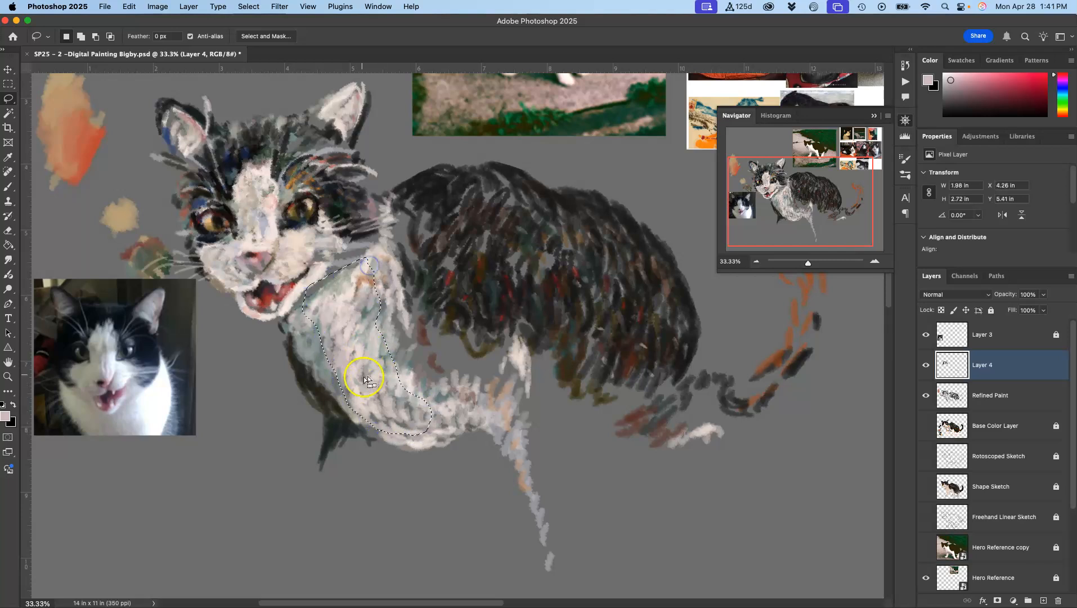
key("super+j")
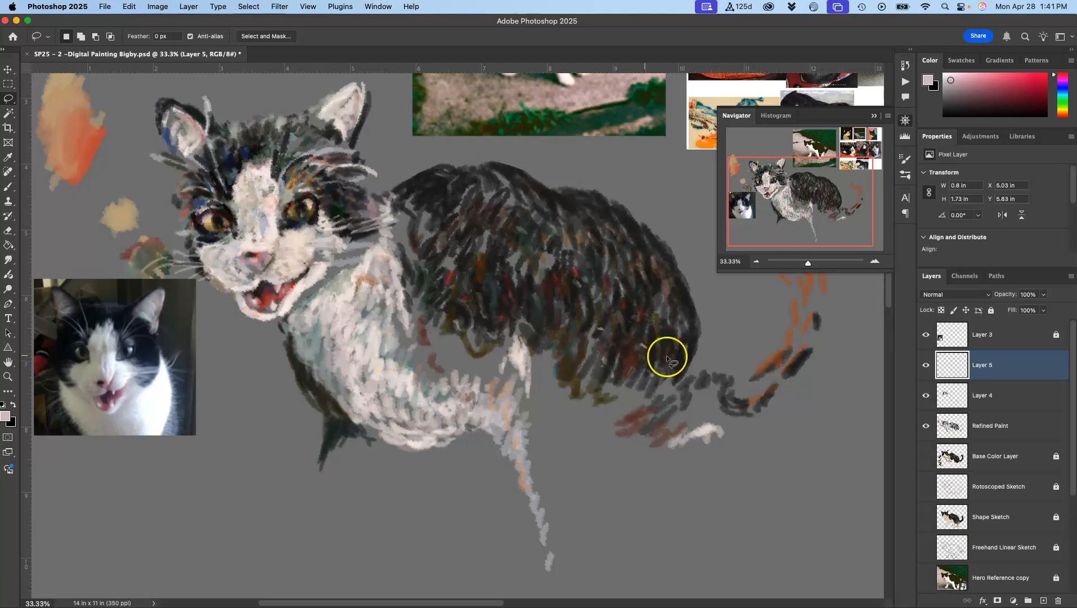
key("super+z")
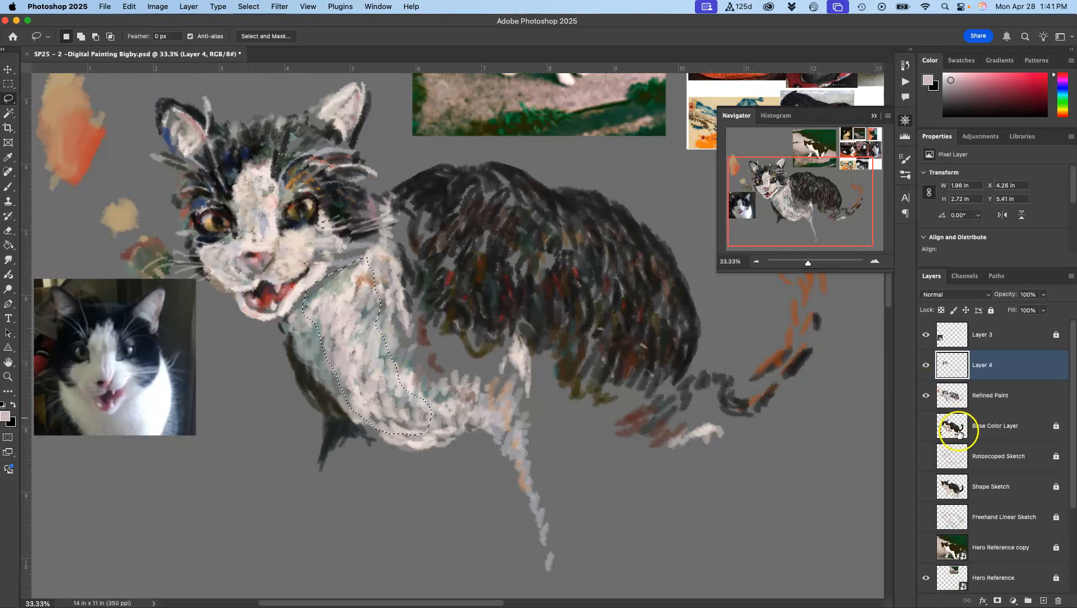
left_click(986, 397)
key("super+j")
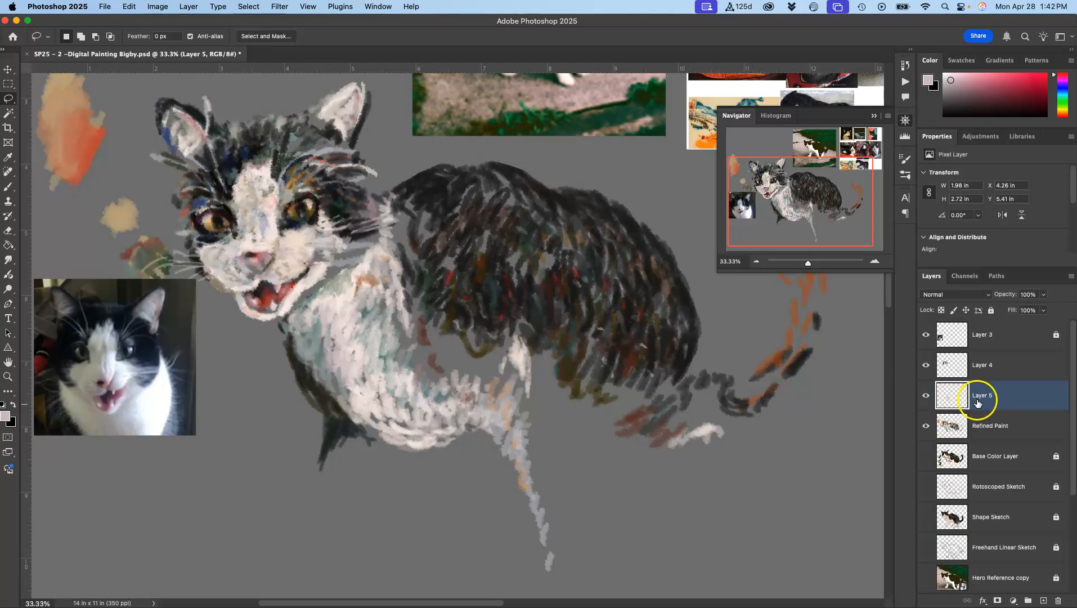
Show the Base Color Layer and Shape Sketch, and rotate and move the copied fur onto the far front leg
left_click(925, 456)
left_click(927, 516)
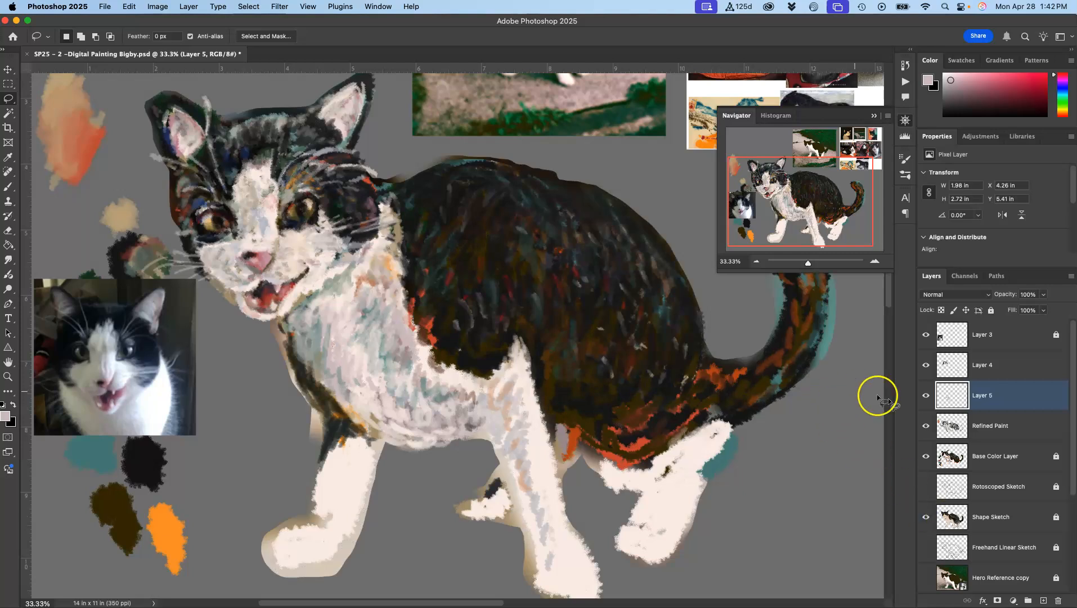
key("super+t")
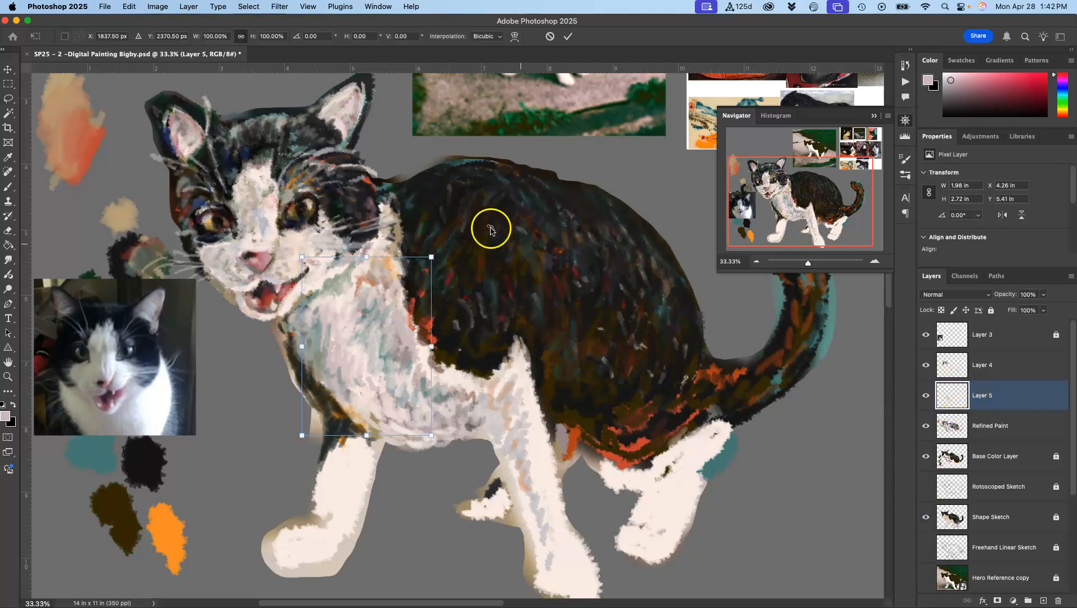
left_click_drag(444, 253, 316, 480)
left_click_drag(394, 347, 310, 482)
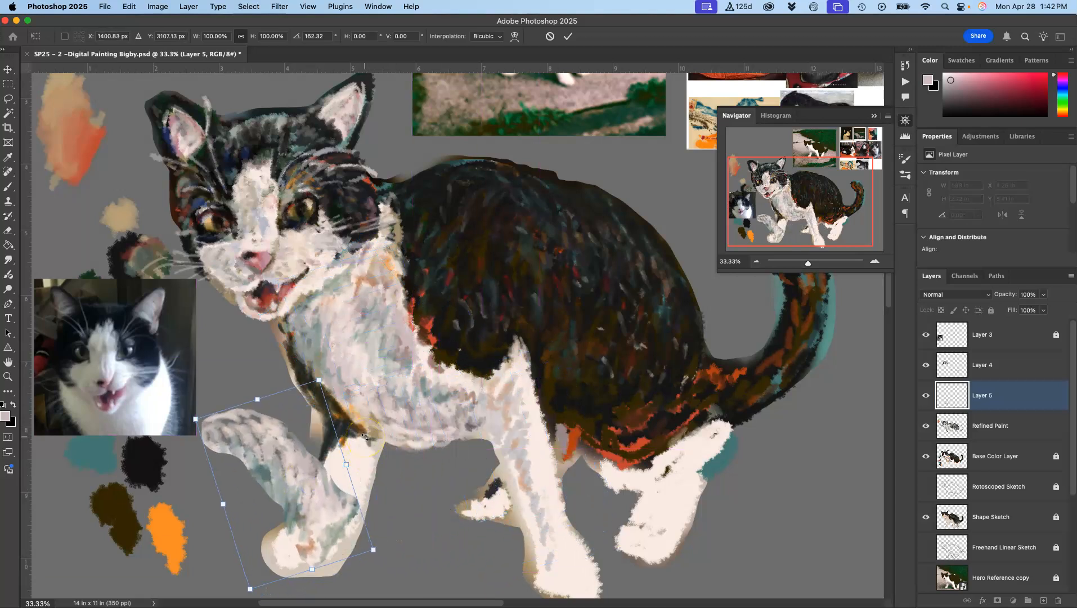
Flip the fur patch horizontally, then rotate and position it to fit the far front leg's shape
left_click_drag(390, 533, 224, 344)
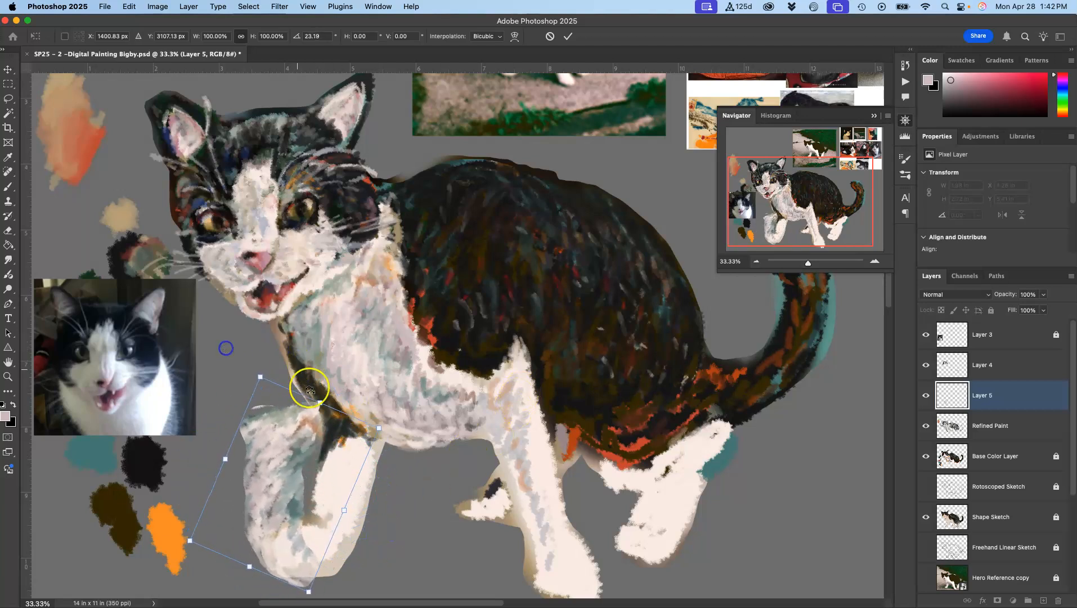
right_click(314, 422)
left_click(343, 584)
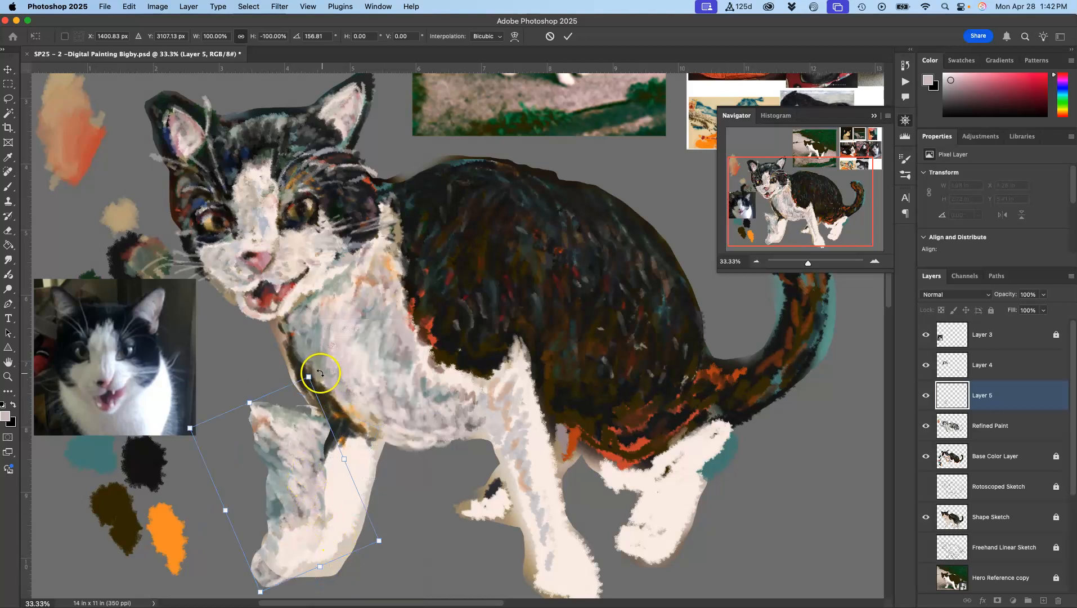
left_click_drag(320, 369, 351, 390)
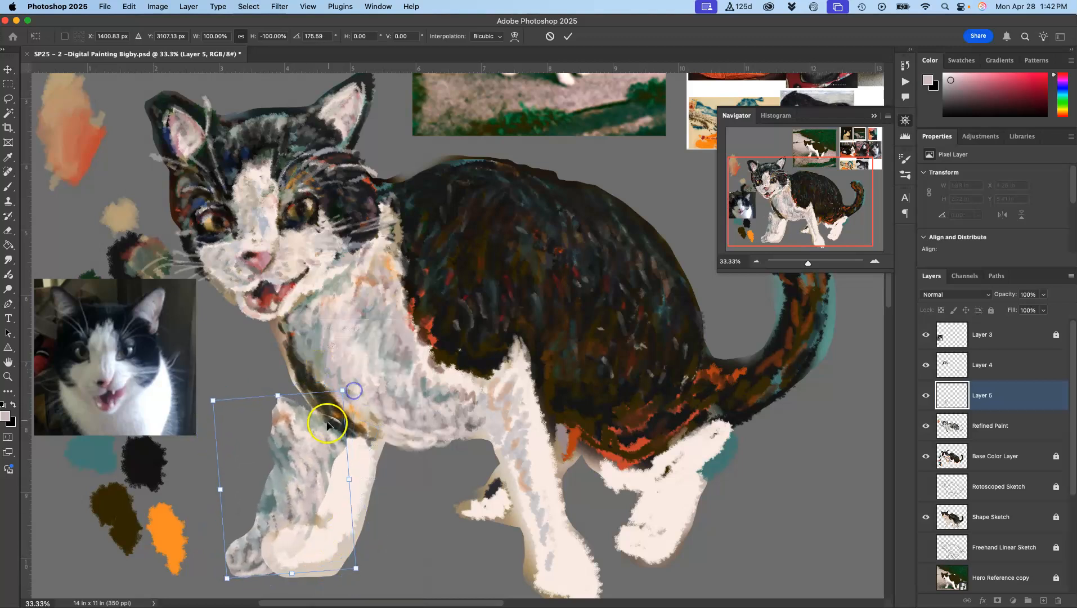
left_click_drag(304, 456, 349, 452)
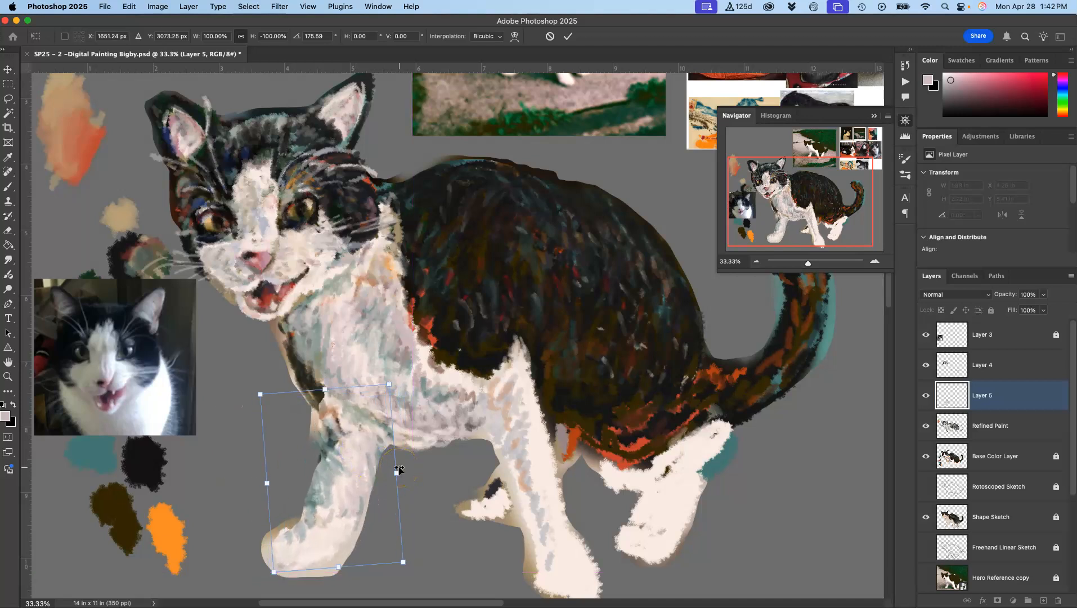
key("l")
Duplicate the leg fur patch and place it over the near front leg, rotated to about -46.6° and enlarged to about 144%
key("super+j")
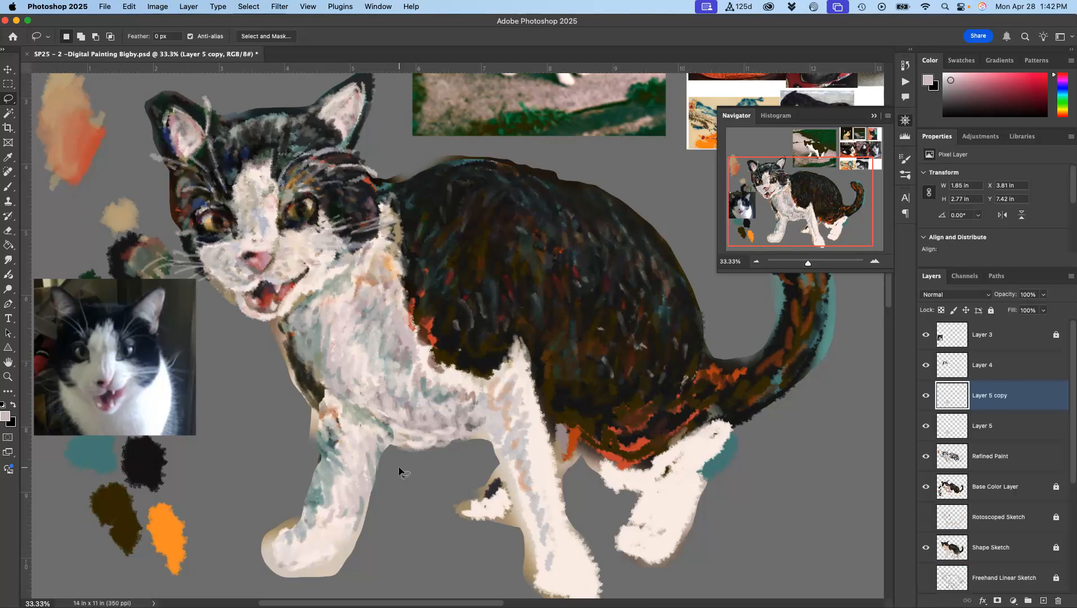
left_click(349, 471)
key("super+t")
left_click_drag(346, 465, 520, 430)
left_click_drag(597, 361, 490, 315)
left_click_drag(565, 506, 603, 580)
scroll(602, 581, "down", 1)
left_click_drag(586, 541, 580, 538)
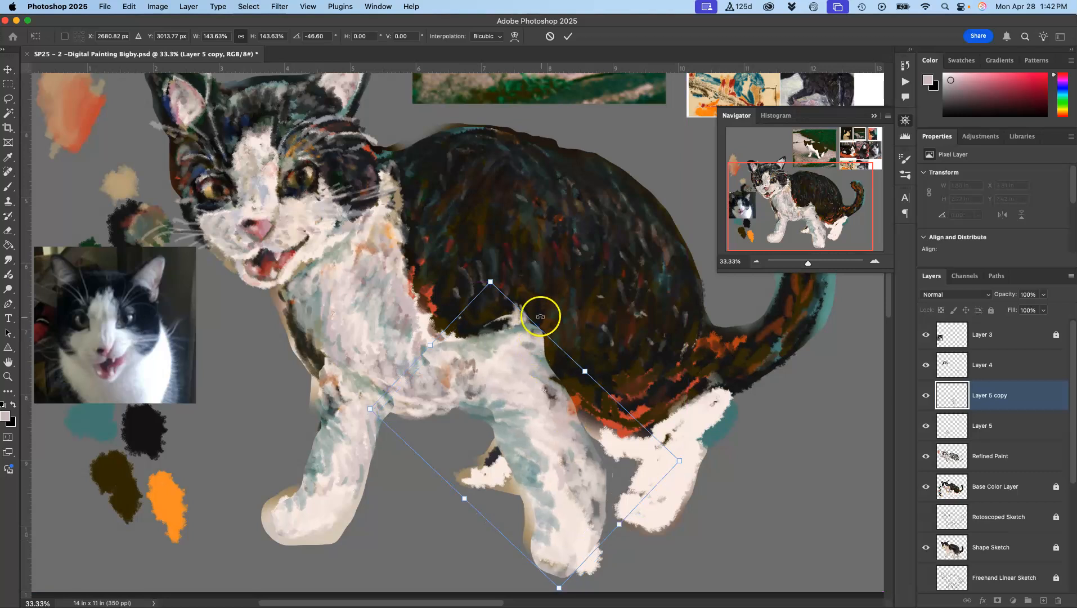
Stretch the near leg's fur patch to about 141% width and 155% height
left_click_drag(492, 284, 491, 267)
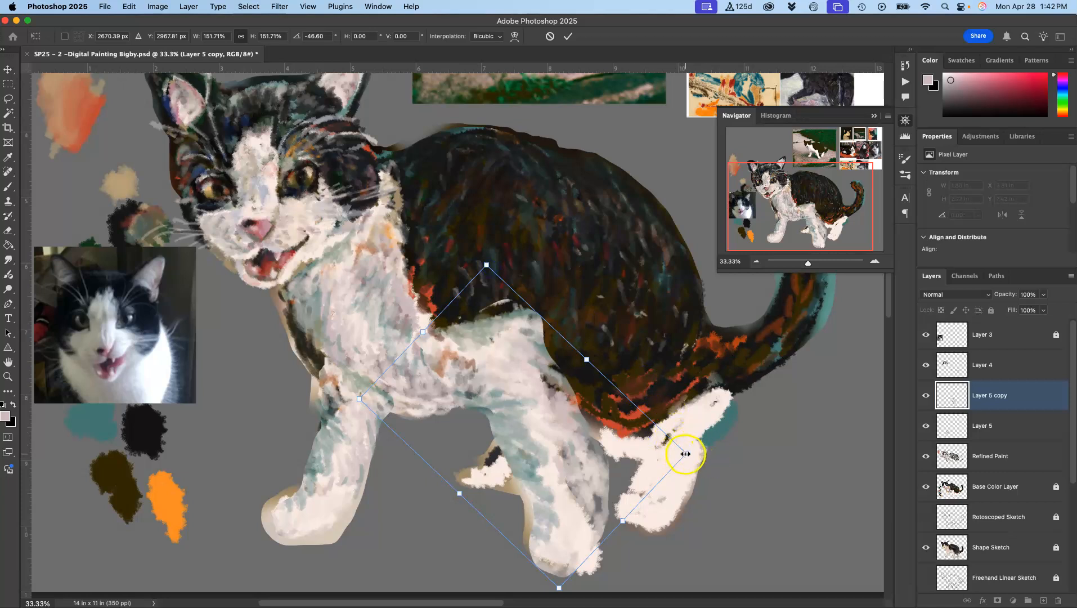
mouse_move(685, 454)
left_mouse_down()
mouse_move(683, 476)
mouse_move(681, 467)
left_mouse_up()
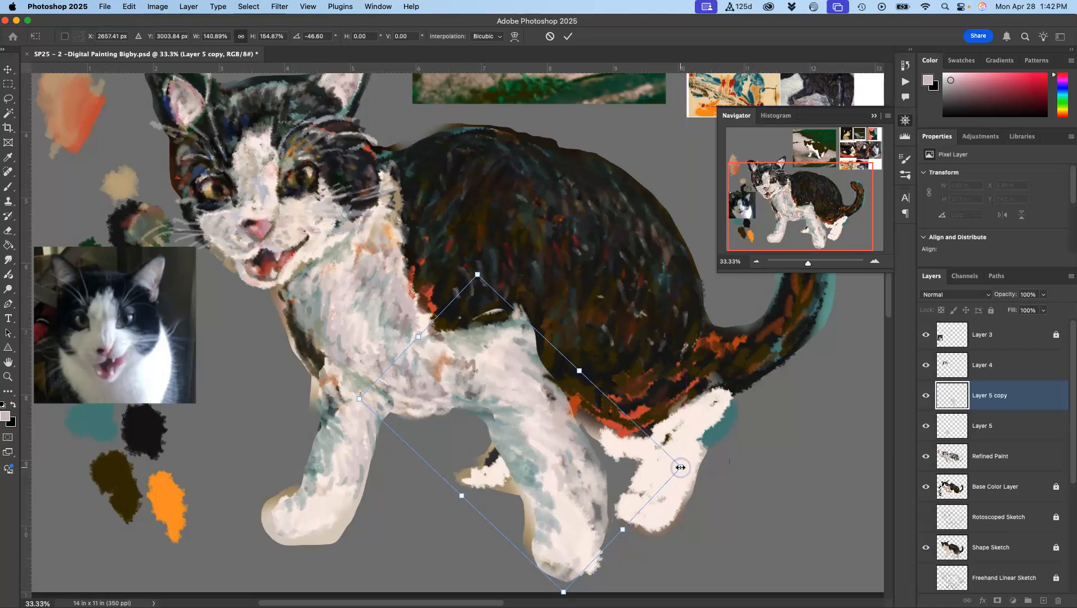
key("Return")
Start warping the near leg's fur patch, reshaping its upper edge and inner contour to follow the shoulder
key("super+t")
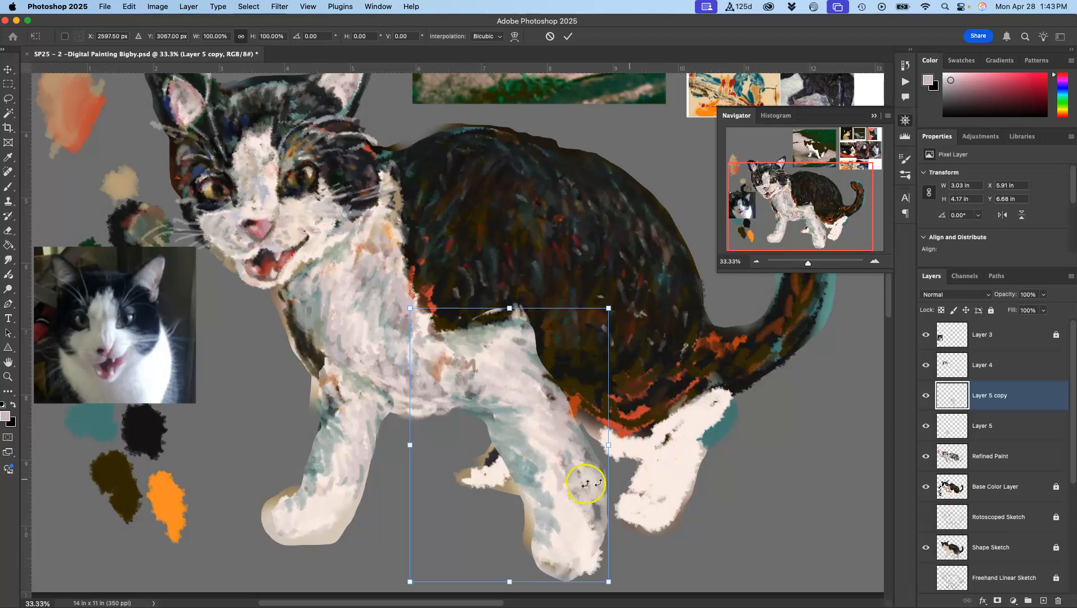
right_click(554, 440)
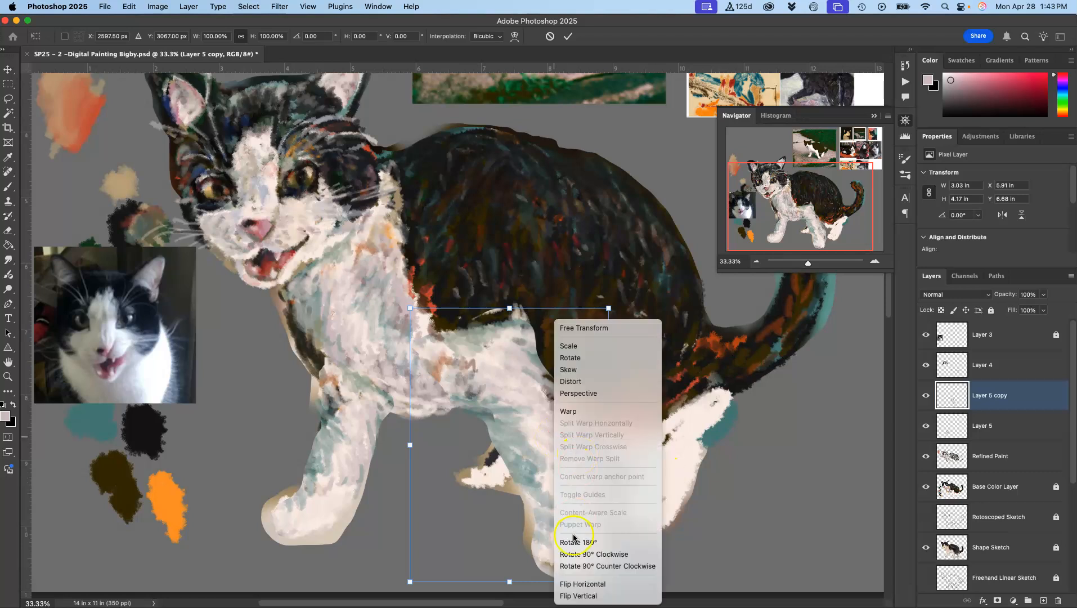
left_click(566, 411)
left_click_drag(462, 330, 543, 314)
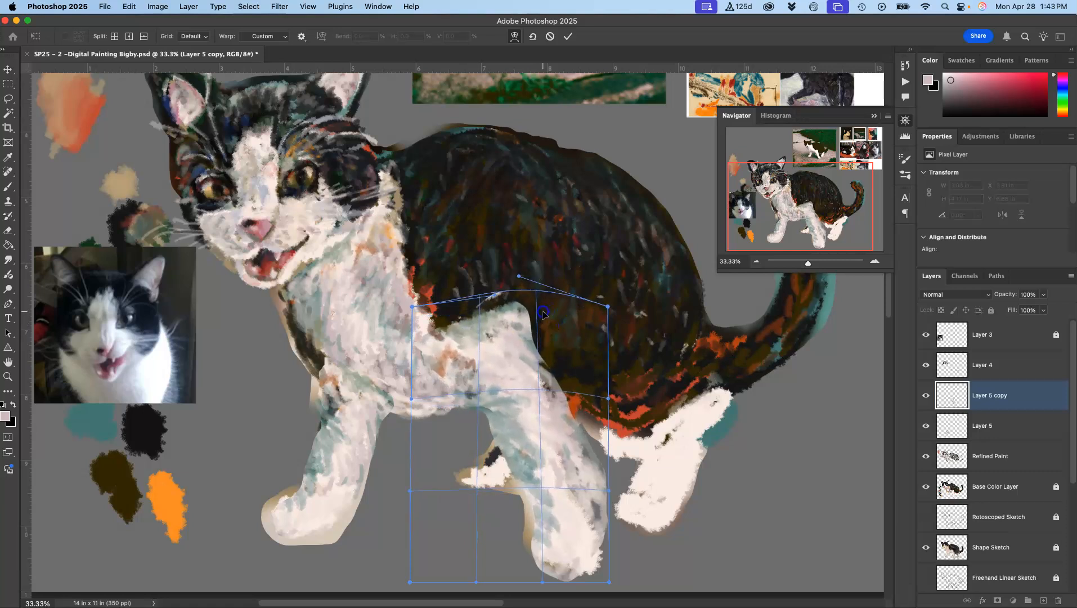
left_click_drag(447, 329, 453, 332)
mouse_move(505, 453)
left_mouse_down()
mouse_move(519, 452)
mouse_move(506, 455)
left_mouse_up()
left_click_drag(544, 513, 541, 510)
Warp the patch's outer edge, paw and inner edge inward to match the near front leg's outline
left_click_drag(600, 460, 571, 480)
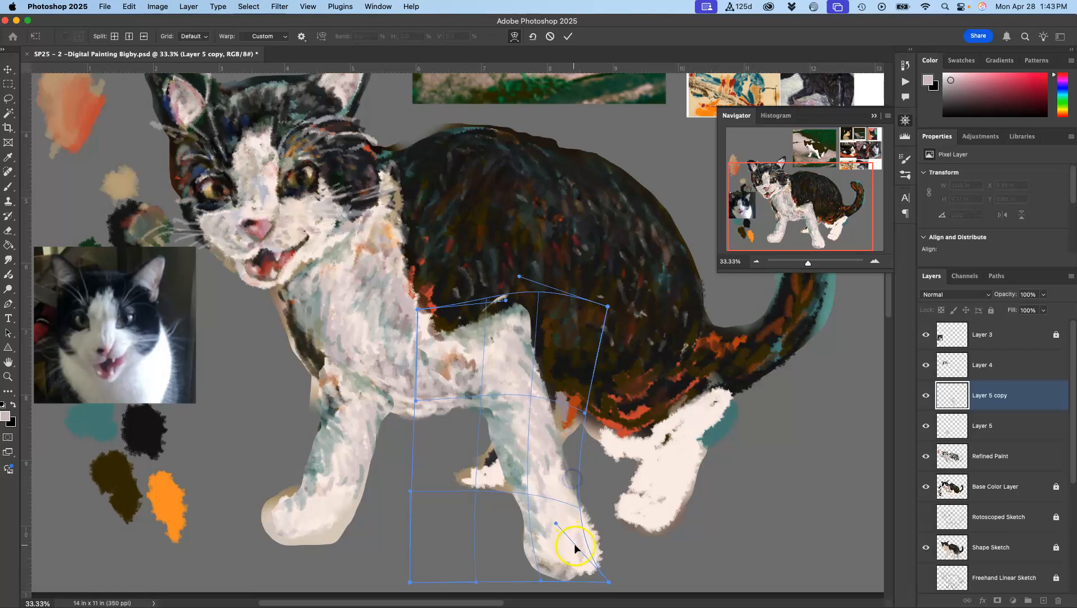
left_click_drag(581, 565, 583, 556)
left_click_drag(581, 443, 564, 435)
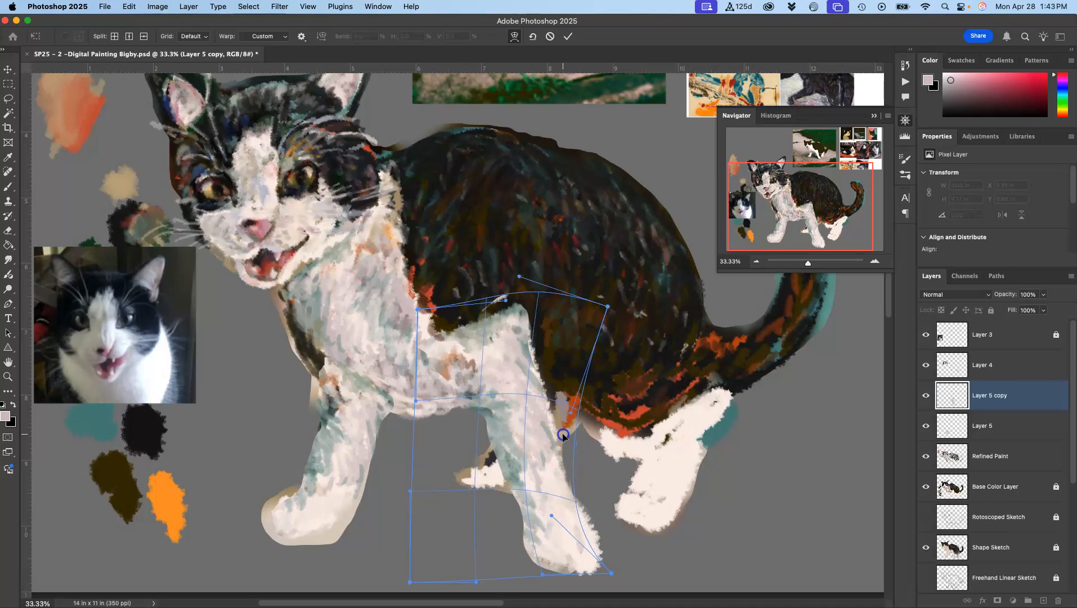
left_click_drag(539, 348, 535, 350)
left_click_drag(469, 424, 474, 414)
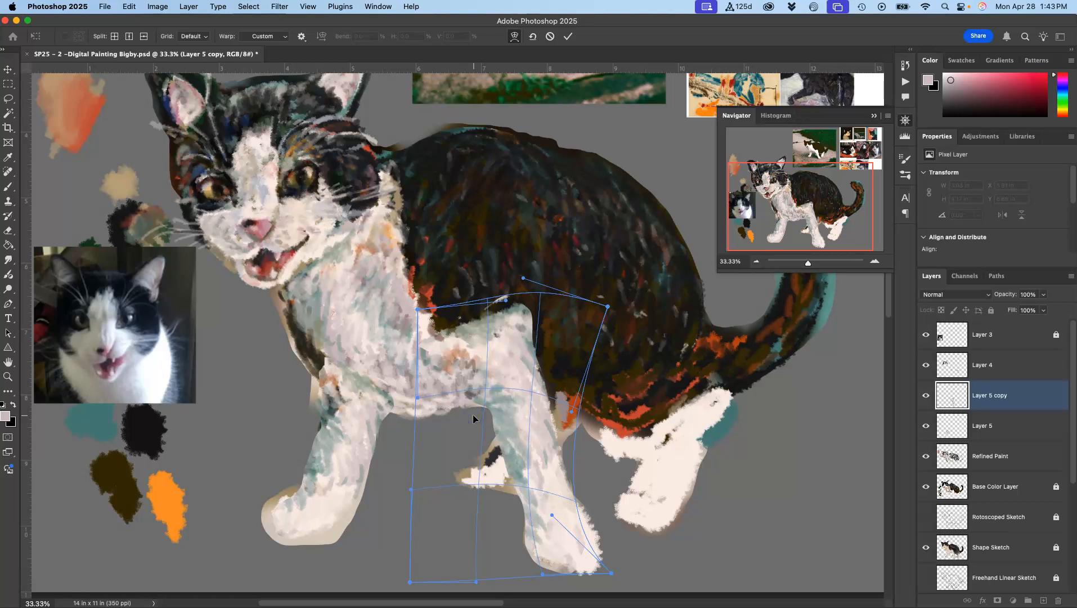
left_click_drag(517, 530, 523, 528)
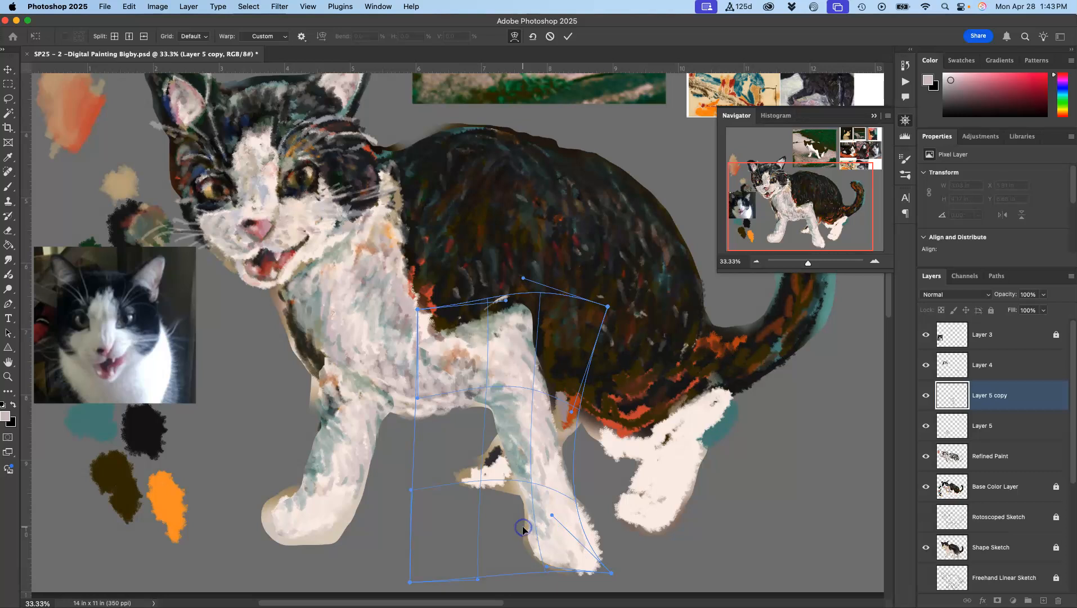
key("Return")
key("l")
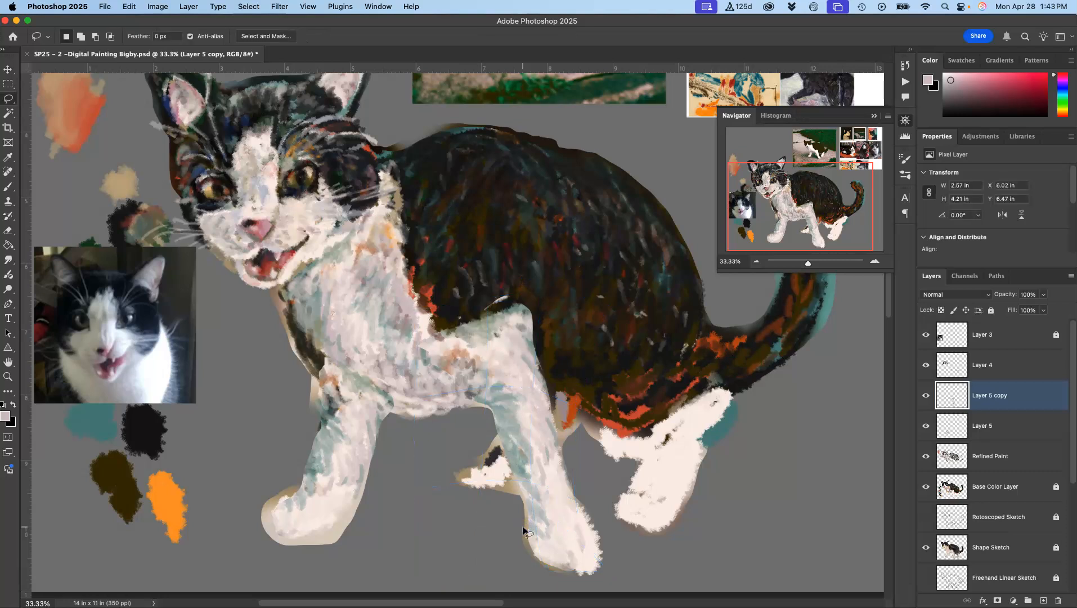
Compare the legs with and without the copied fur, and erase the near leg patch's excess along the dark belly and shoulder
left_click(925, 395)
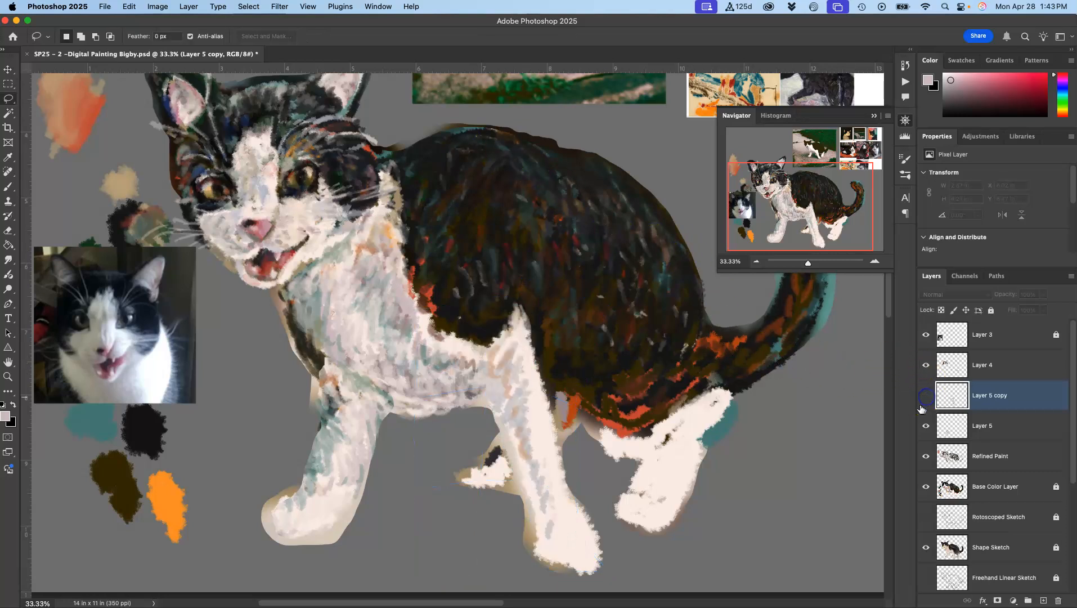
left_click(927, 425)
left_click(928, 425)
left_click(926, 396)
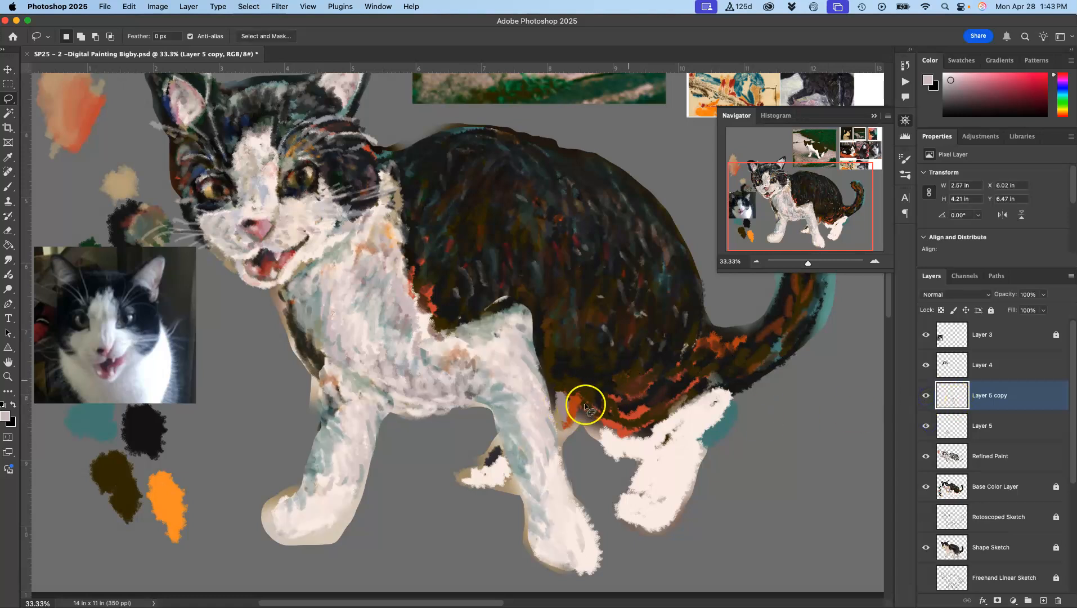
left_click(8, 230)
left_click_drag(464, 329, 470, 319)
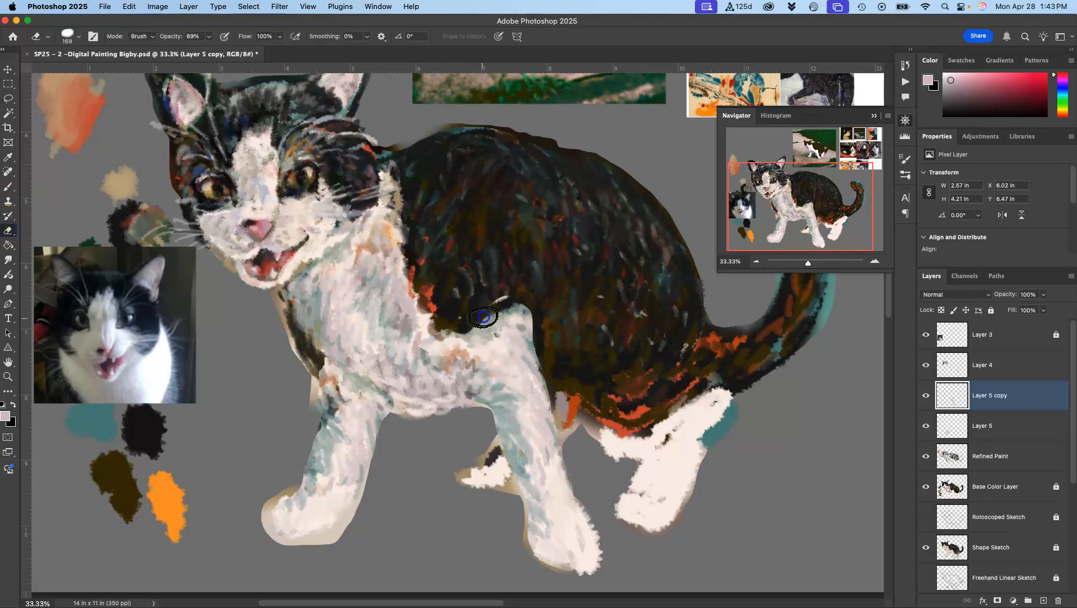
left_click_drag(540, 324, 543, 358)
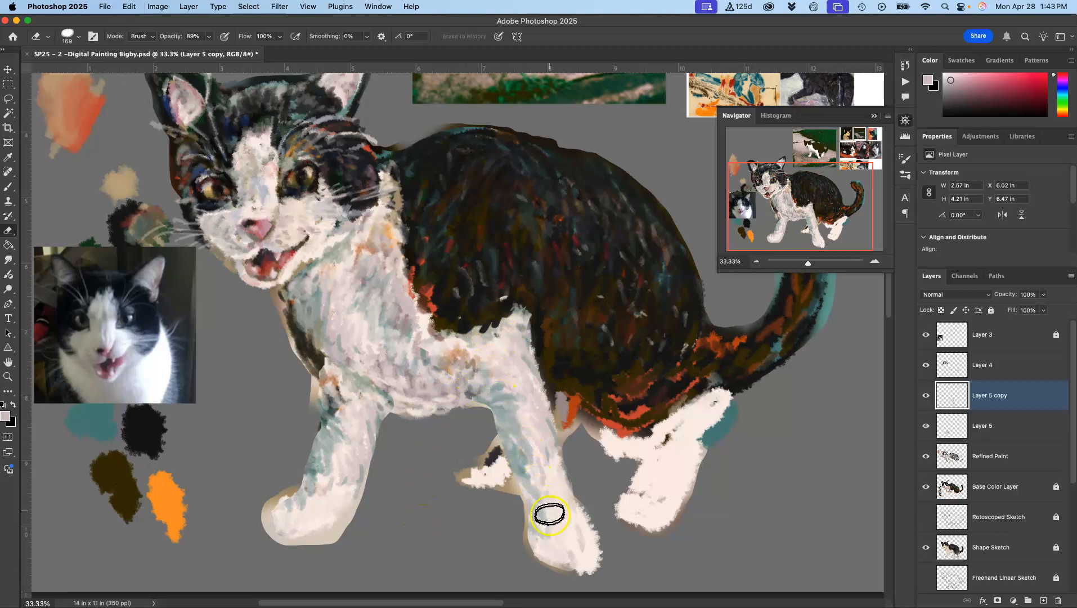
Erase the Layer 5 fur overlapping the dark chest edge above the far front leg, and undo the last erasure
left_click_drag(329, 359, 332, 359)
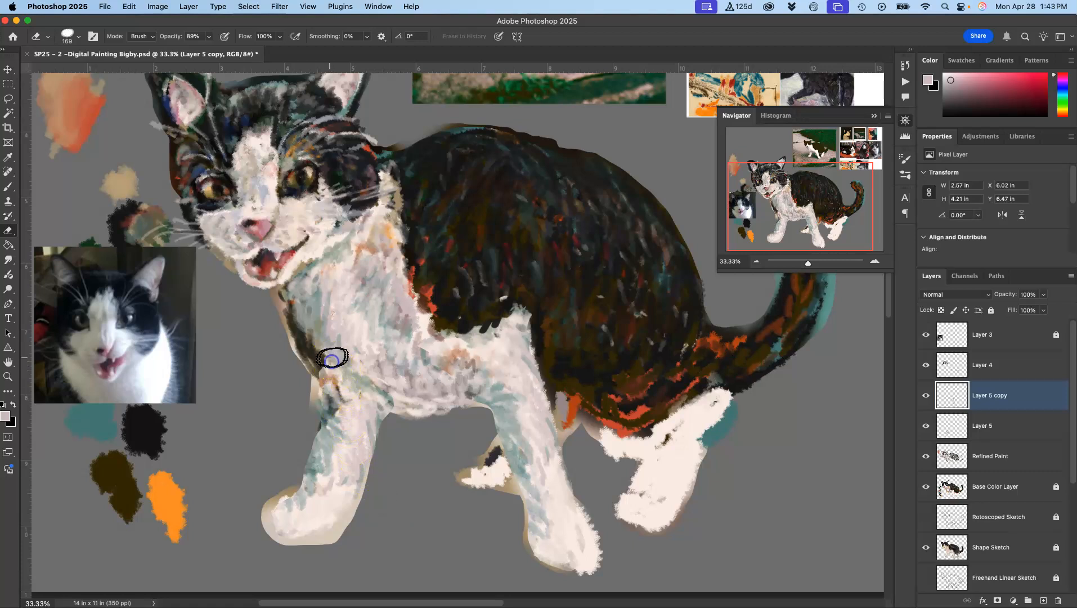
left_click(1002, 428)
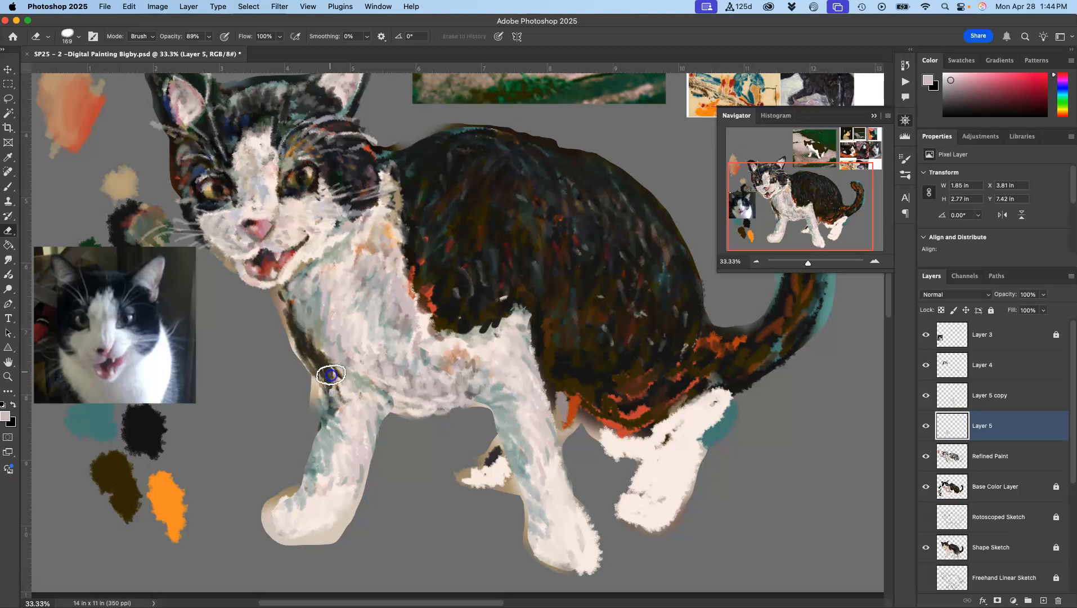
mouse_move(332, 388)
left_mouse_down()
mouse_move(313, 501)
mouse_move(341, 504)
mouse_move(352, 383)
mouse_move(343, 376)
mouse_move(330, 432)
mouse_move(346, 408)
left_mouse_up()
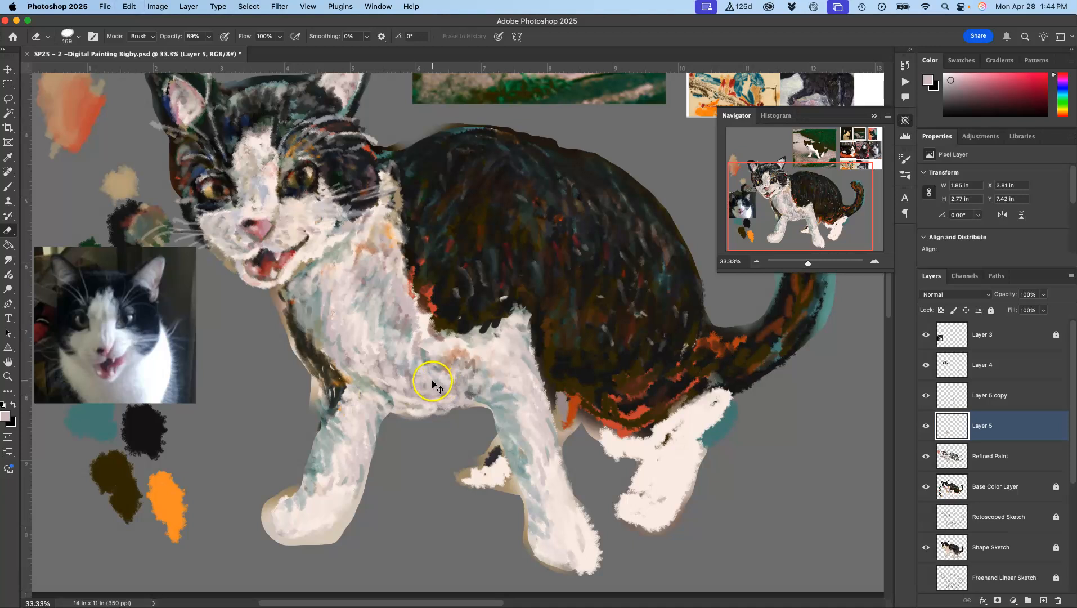
key("super+z")
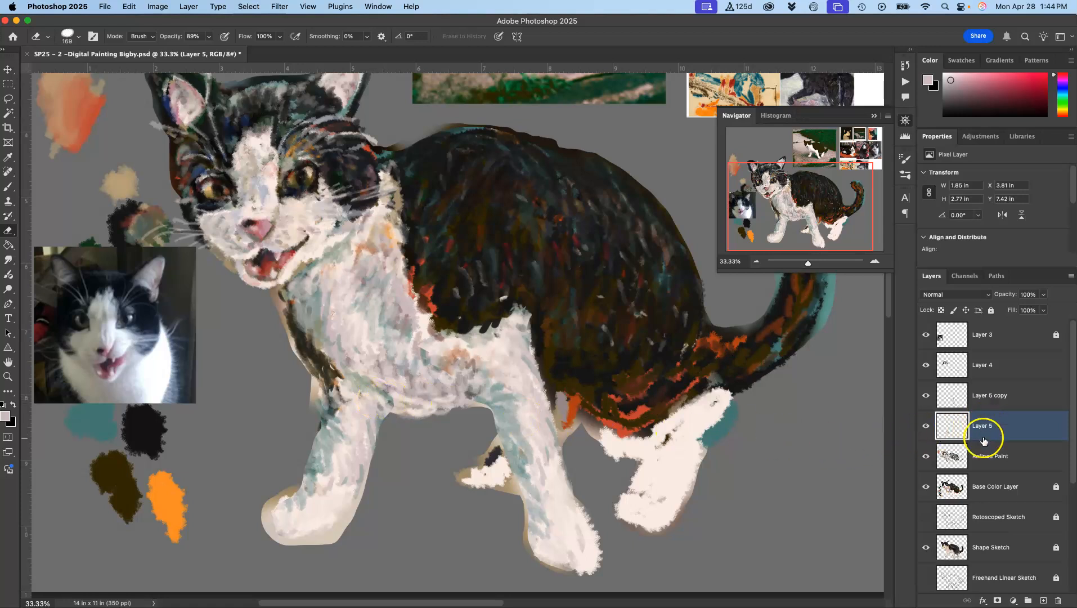
Check the contents of Layer 4, Layer 5 copy and Layer 5 by toggling their visibility, and merge the three layers
left_click(984, 365)
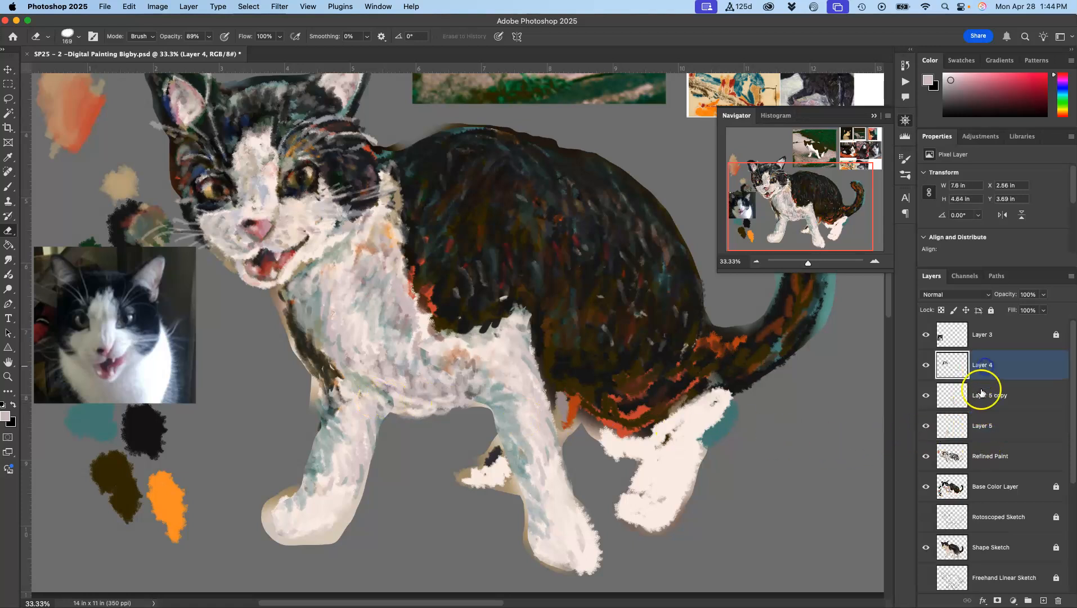
left_click(925, 365)
left_click(925, 364)
left_click(927, 396)
left_click(925, 397)
left_click(926, 426)
left_click(926, 425)
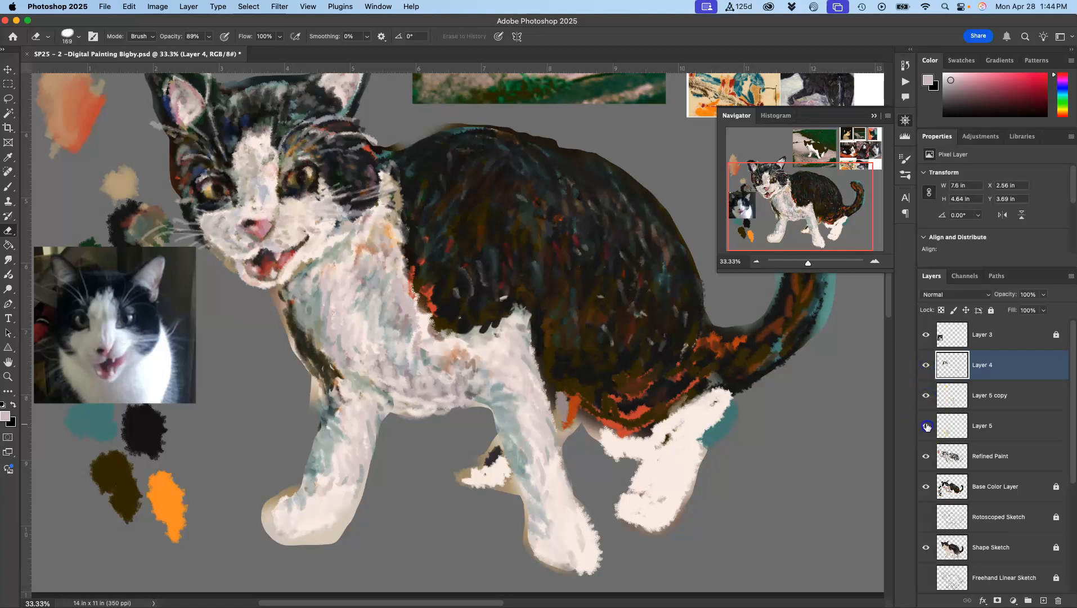
left_click(983, 426, "shift")
key("ctrl+e")
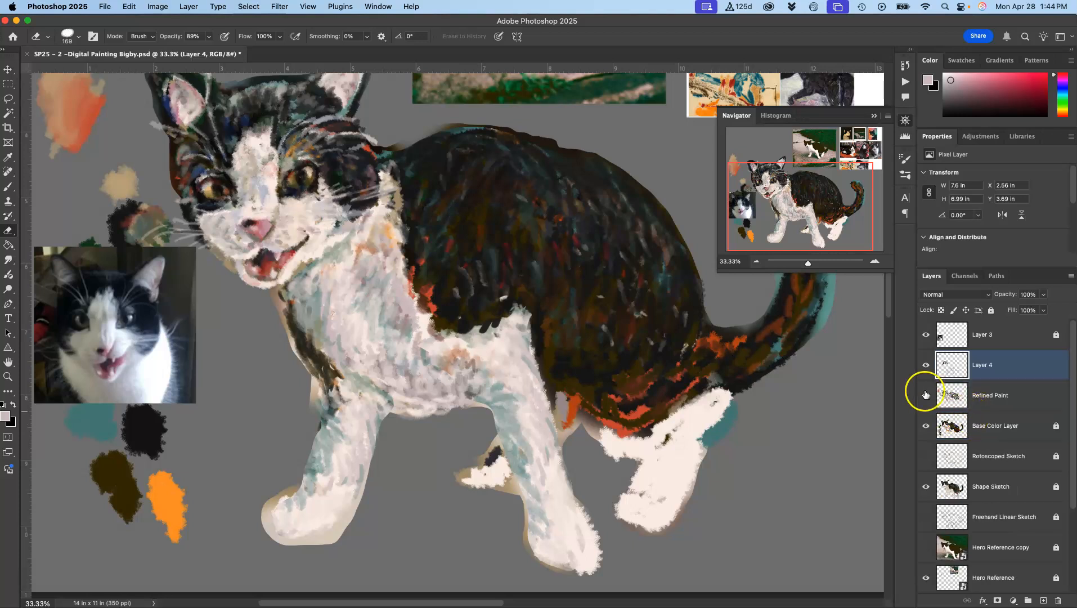
Compare the painting with Layer 4 hidden and shown, and blend the dark chest edge into the far front leg with sampled fur colours
left_click(926, 364)
left_click(926, 363)
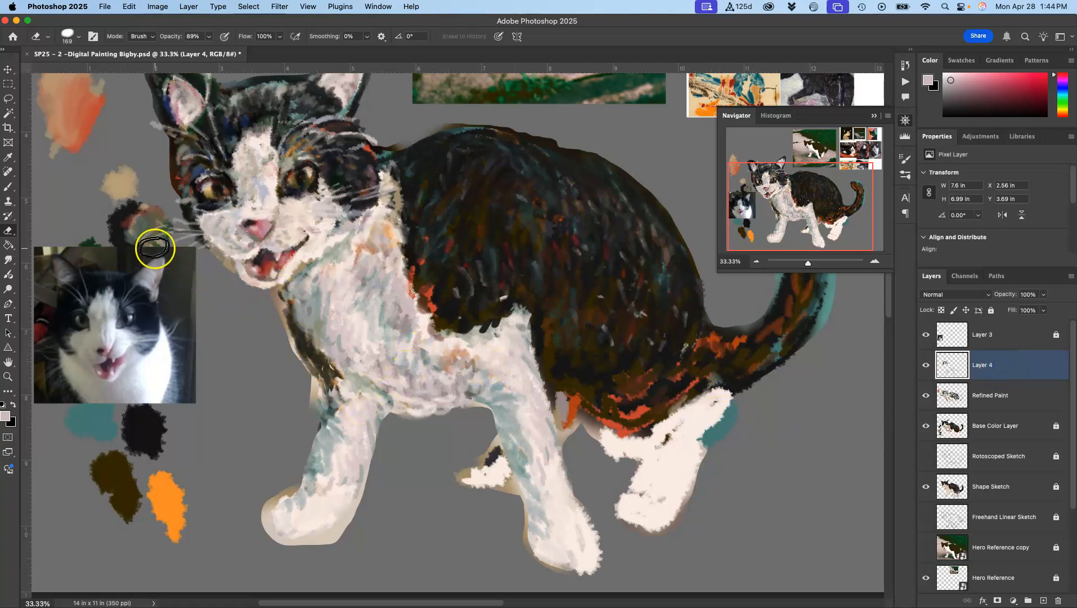
left_click(8, 187)
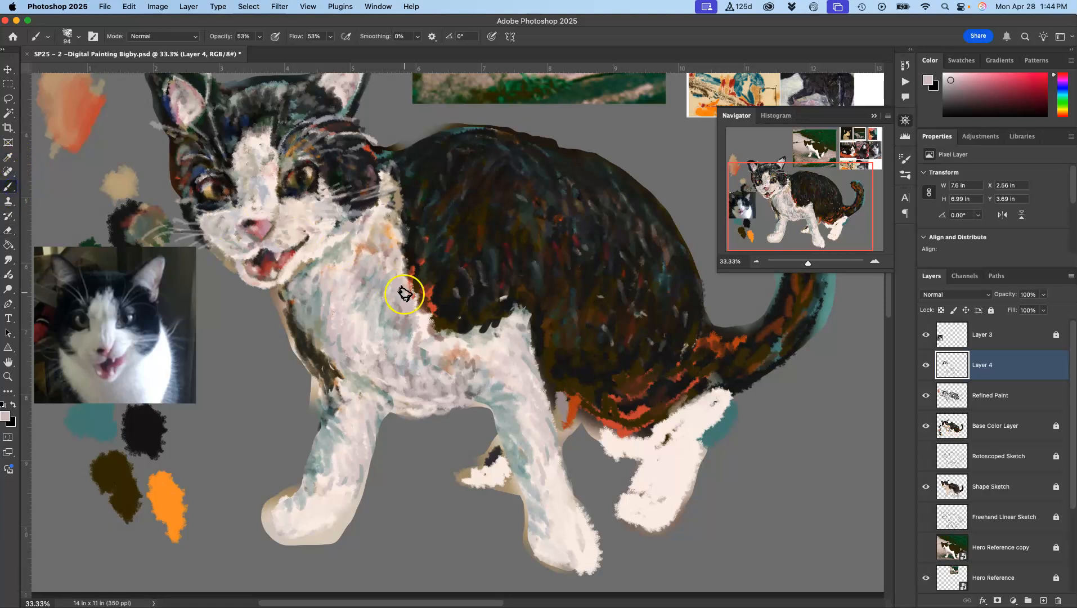
left_click(372, 297, "alt")
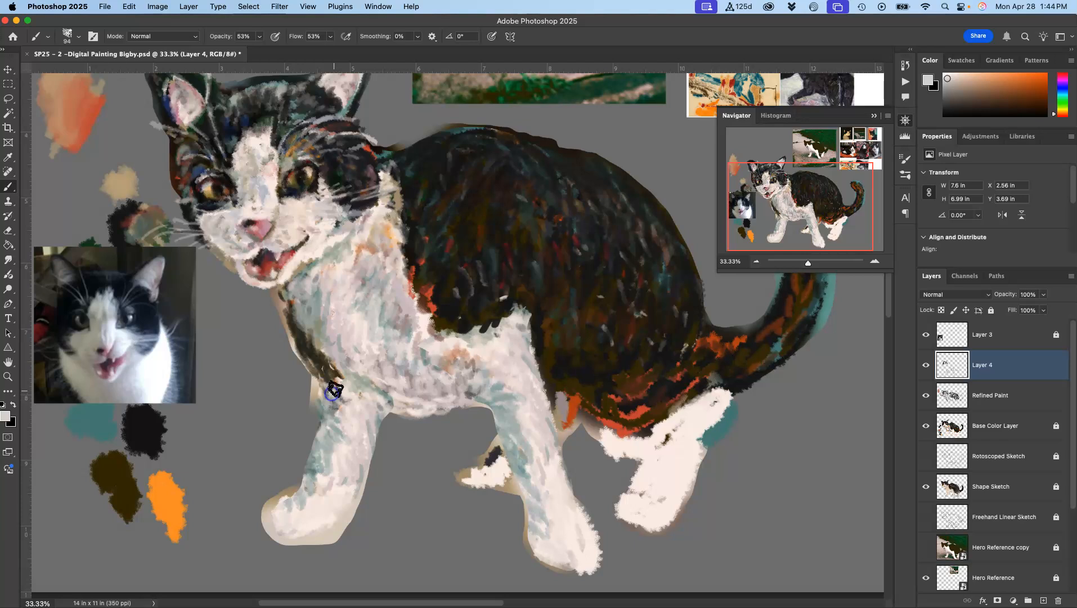
left_click(336, 387, "alt")
left_click(340, 382, "alt")
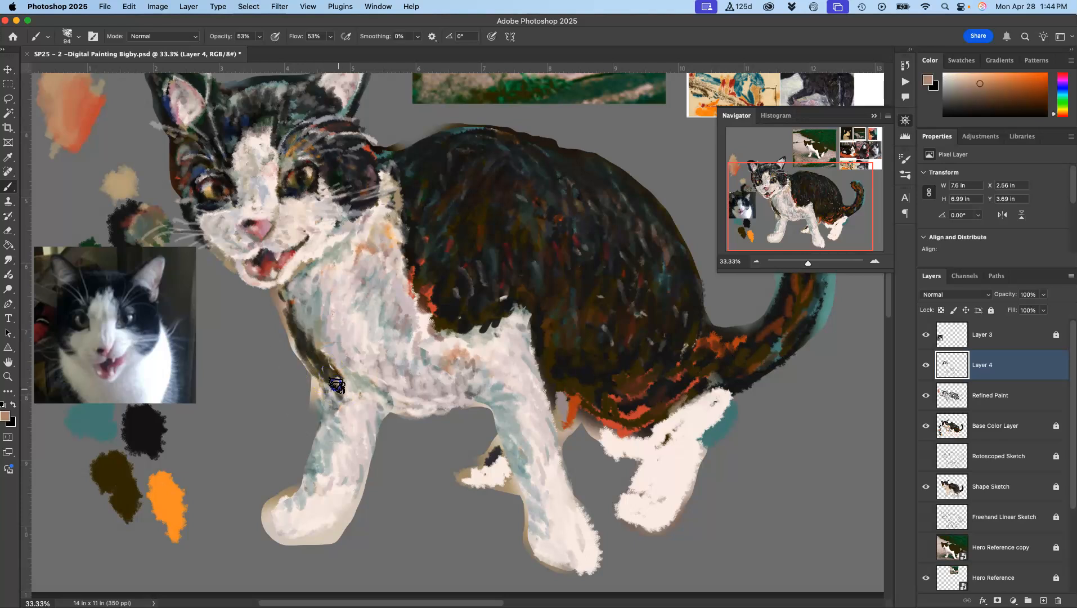
left_click(349, 384, "alt")
left_click(342, 383, "alt")
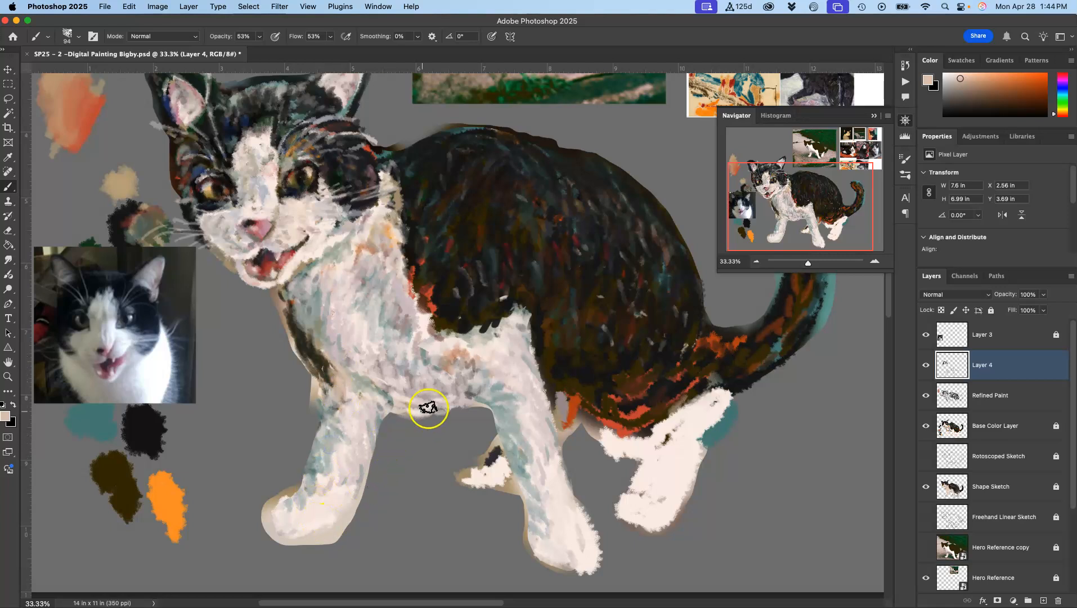
left_click(398, 309, "alt")
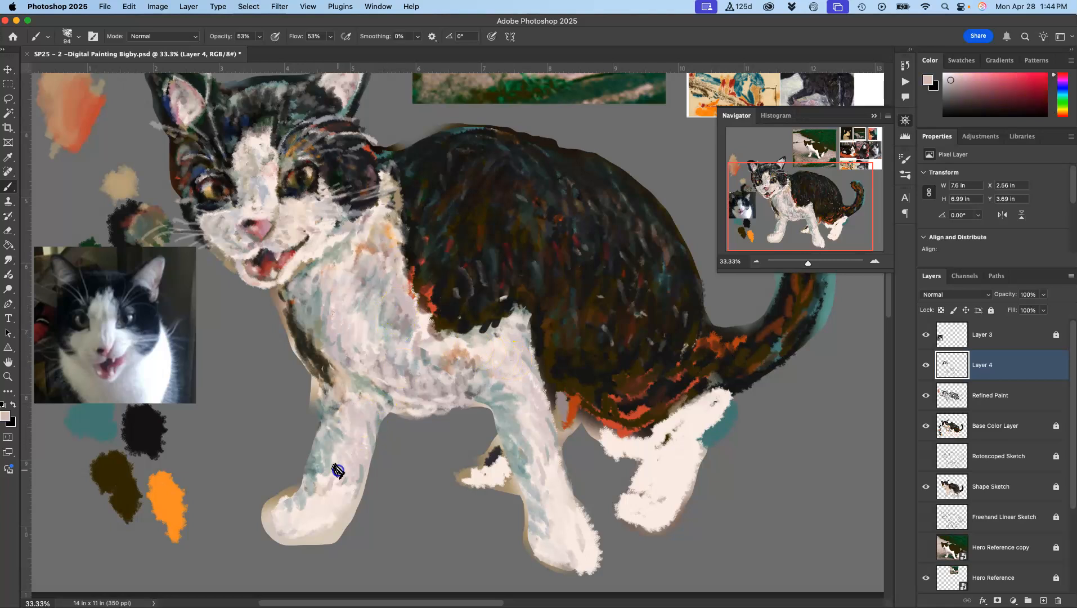
Examine the front paws, hind legs, tail and reference photos around the canvas
mouse_move(478, 316)
left_mouse_down()
mouse_move(457, 346)
mouse_move(426, 360)
left_mouse_up()
mouse_move(453, 449)
left_mouse_down()
mouse_move(444, 424)
mouse_move(423, 433)
mouse_move(459, 485)
left_mouse_up()
left_click(421, 440, "alt")
mouse_move(446, 433)
left_mouse_down()
mouse_move(469, 498)
mouse_move(491, 419)
left_mouse_up()
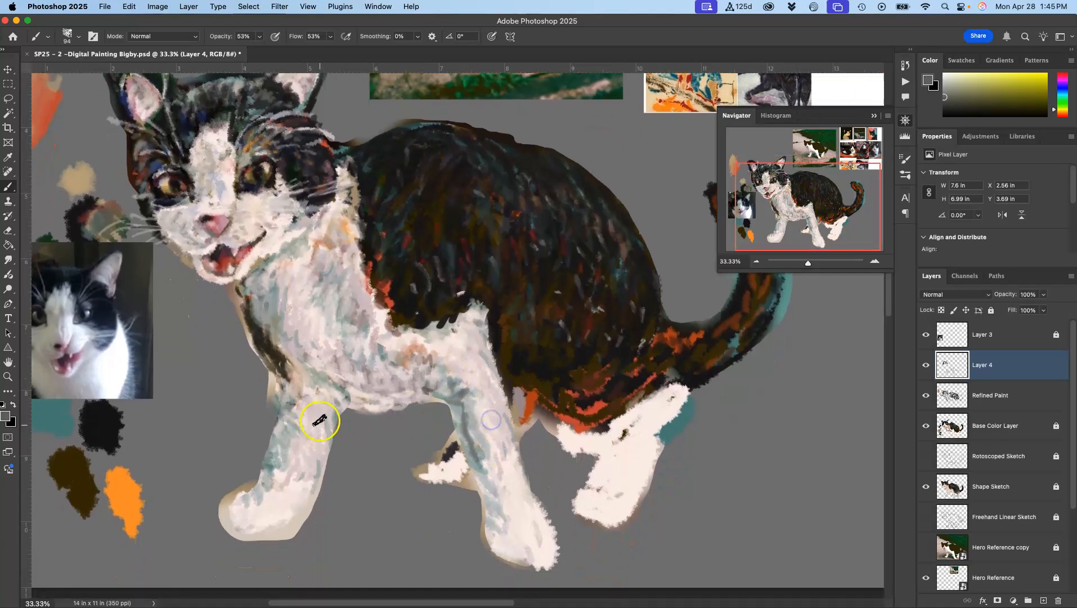
left_click_drag(533, 306, 505, 432)
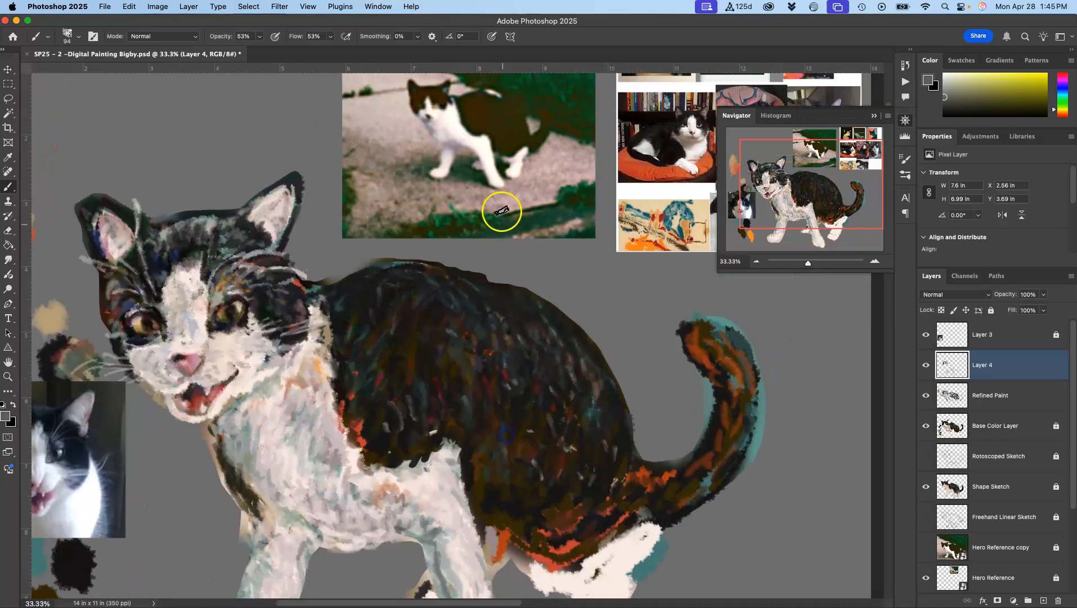
left_click_drag(490, 378, 362, 313)
left_click_drag(404, 466, 422, 394)
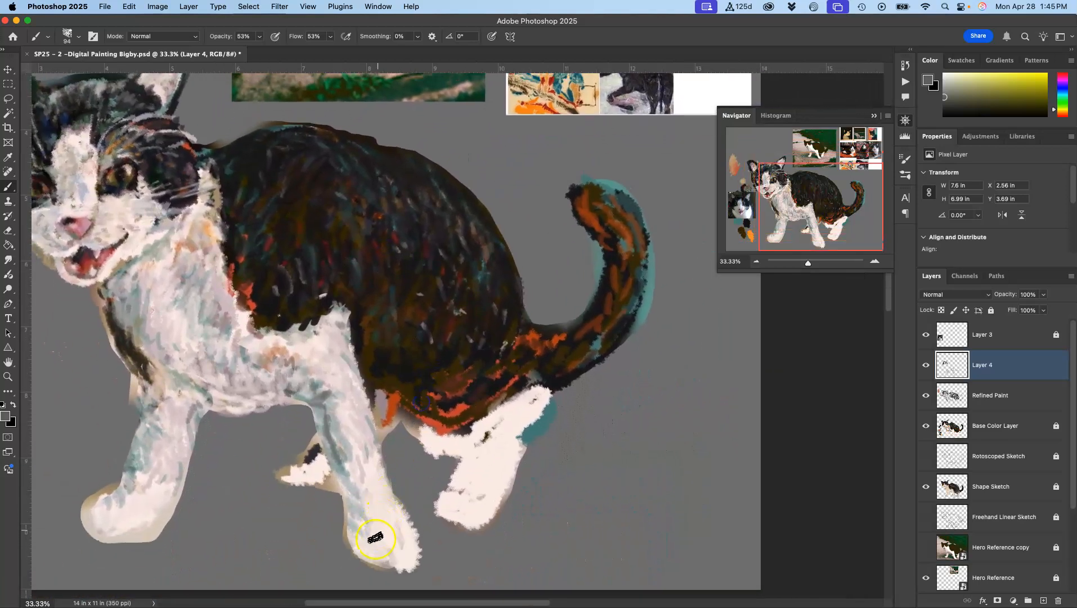
left_click_drag(662, 172, 675, 253)
left_click_drag(495, 308, 308, 339)
left_click_drag(469, 288, 379, 411)
scroll(379, 412, "down", 10)
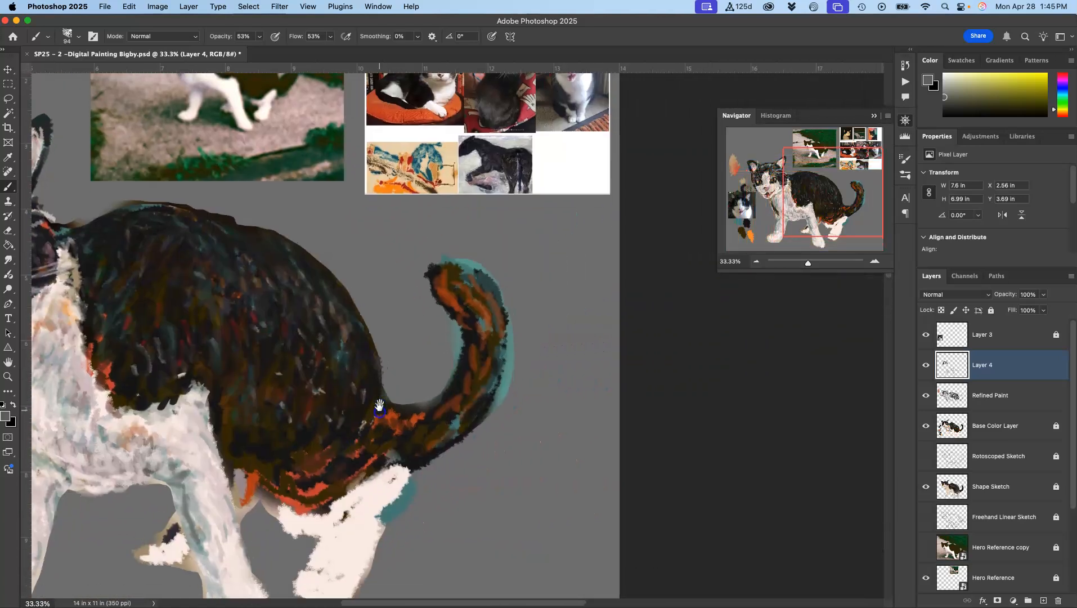
Move the painting window aside and open the cat reference screenshot from the Assign #7 folder in Preview
left_click_drag(247, 22, 532, 54)
left_click(119, 106)
double_click(119, 106)
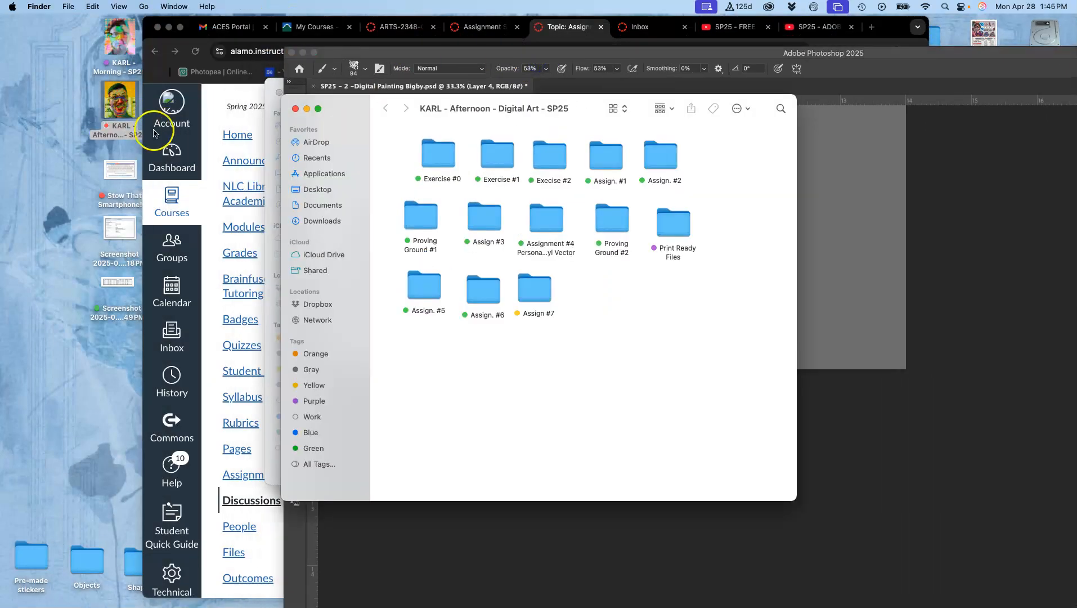
double_click(534, 296)
double_click(406, 151)
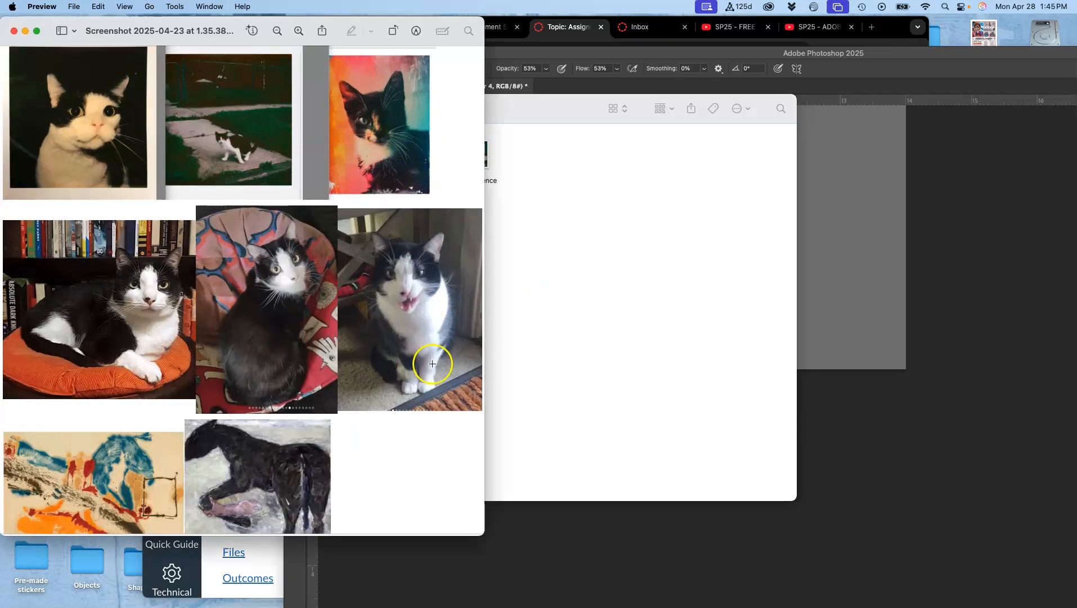
Look through the enlarged cat reference photos and select the area around the white paw on the orange cushion
scroll(431, 353, "up", 5)
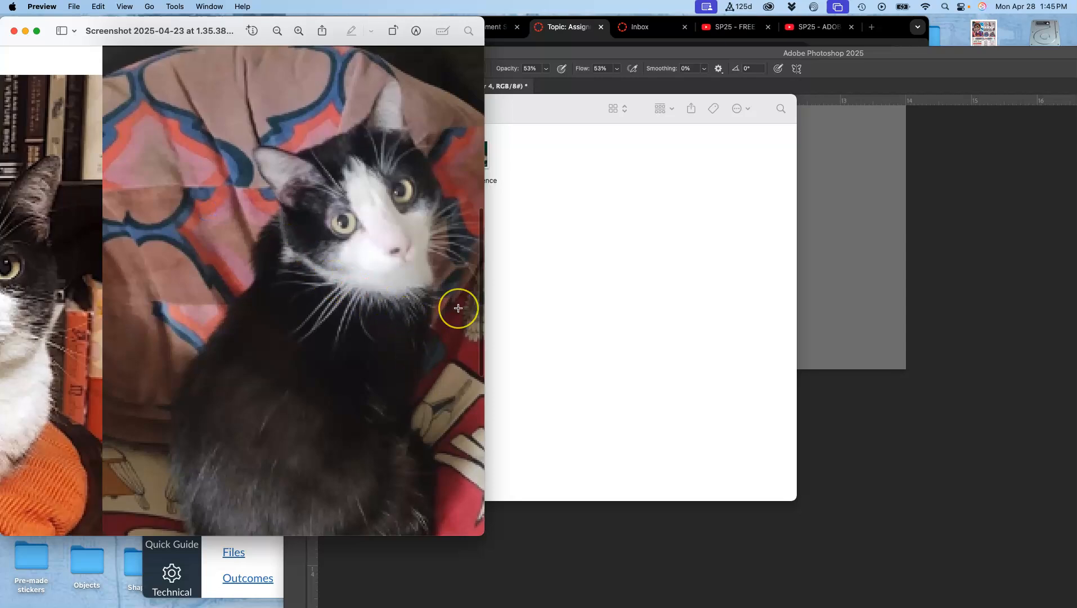
scroll(458, 308, "right", 3)
scroll(458, 308, "right", 5)
scroll(458, 308, "down", 5)
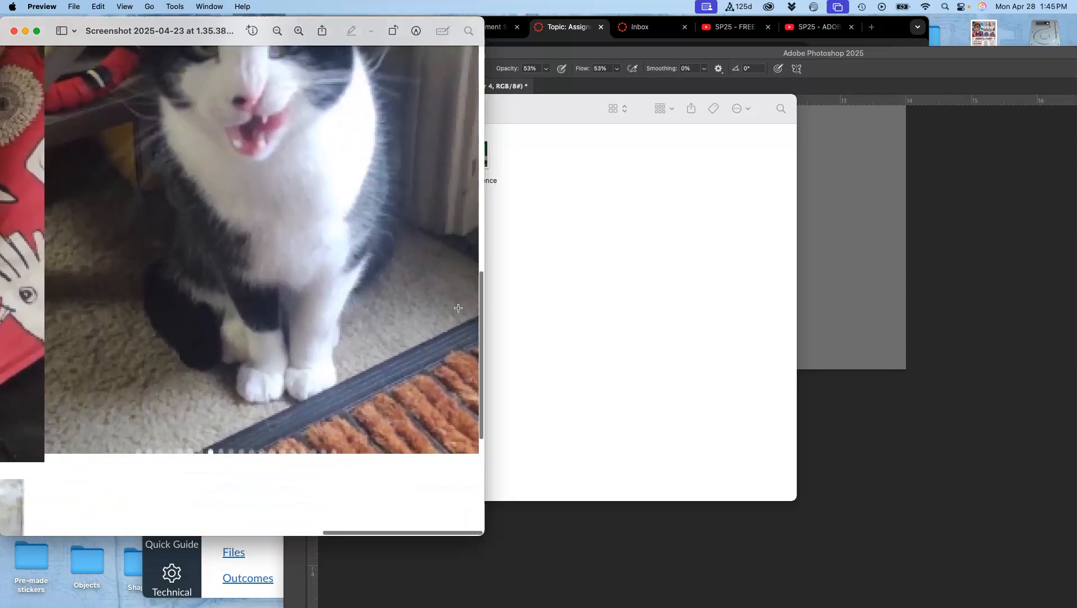
scroll(458, 308, "down", 3)
scroll(458, 308, "left", 10)
scroll(458, 309, "up", 5)
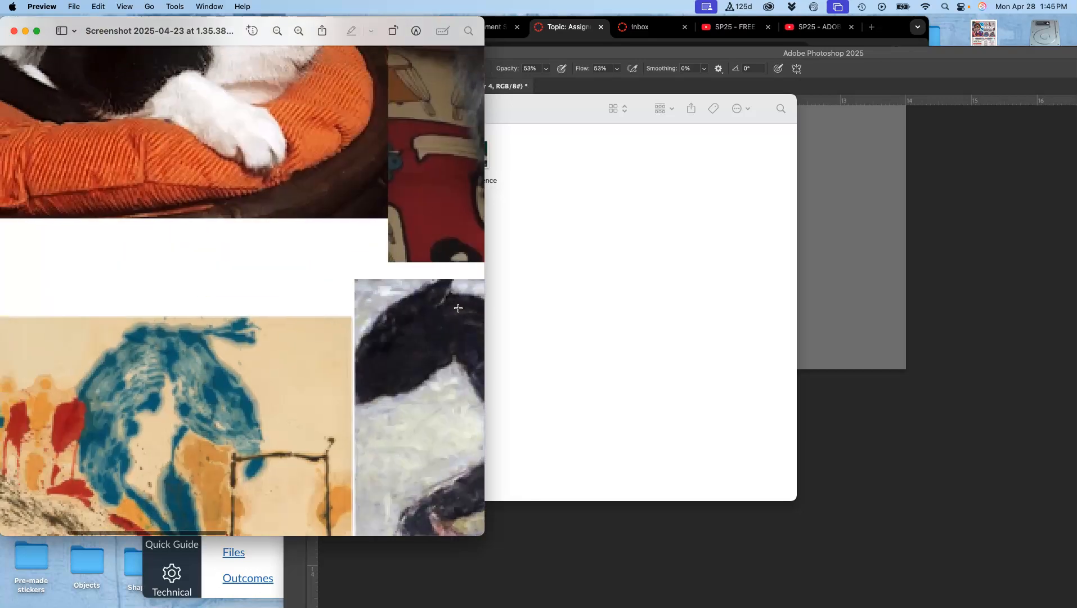
scroll(458, 310, "up", 3)
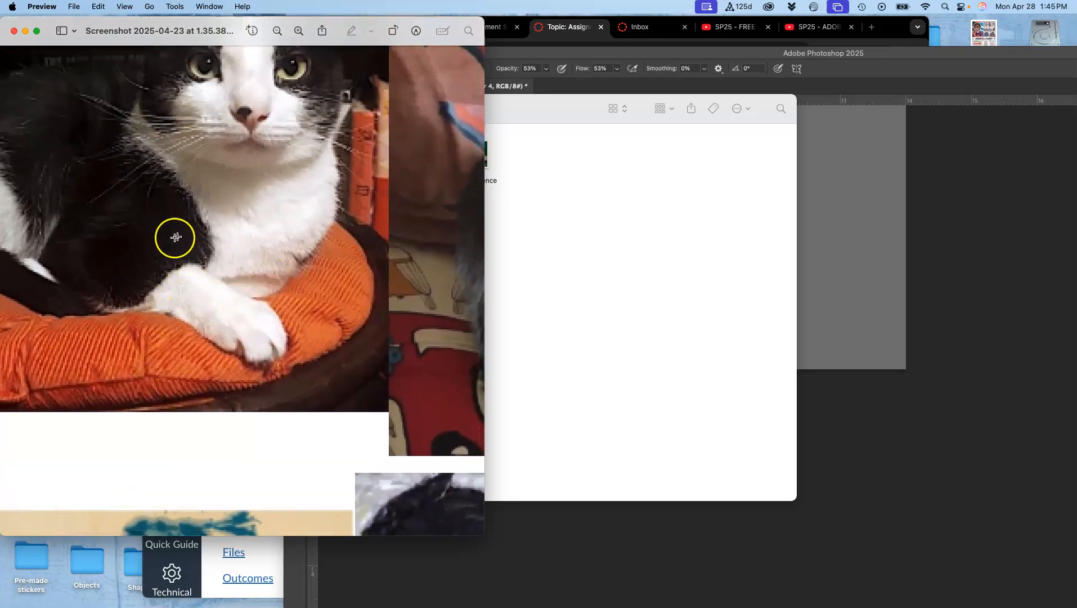
left_click_drag(145, 204, 341, 400)
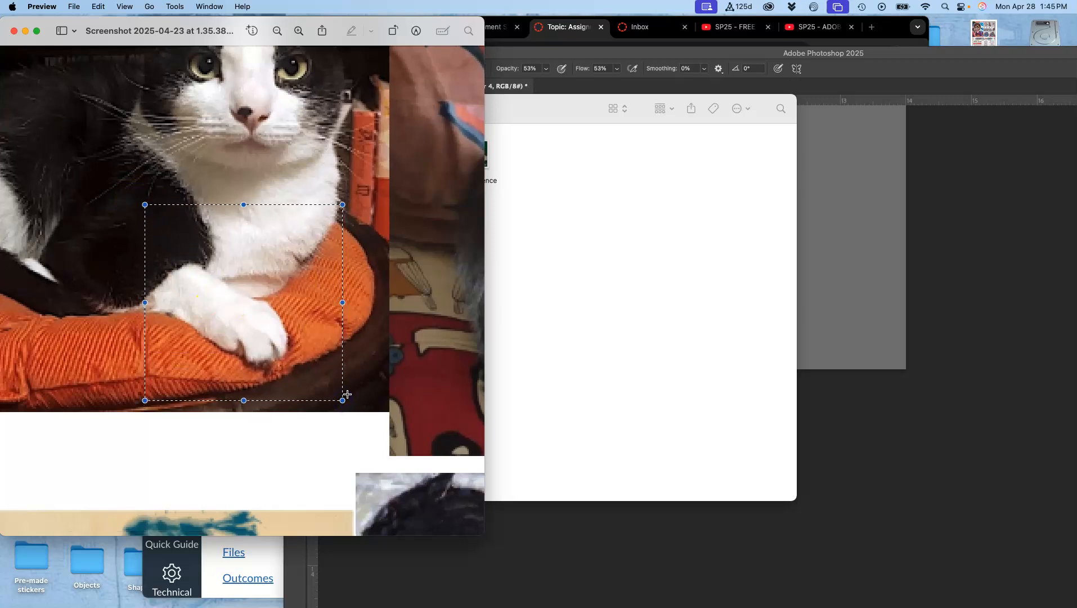
Paste the paw photo into the Photoshop painting, enlarge it to about 535% by 595%, and rotate it about 36° between the front legs
left_click(851, 307)
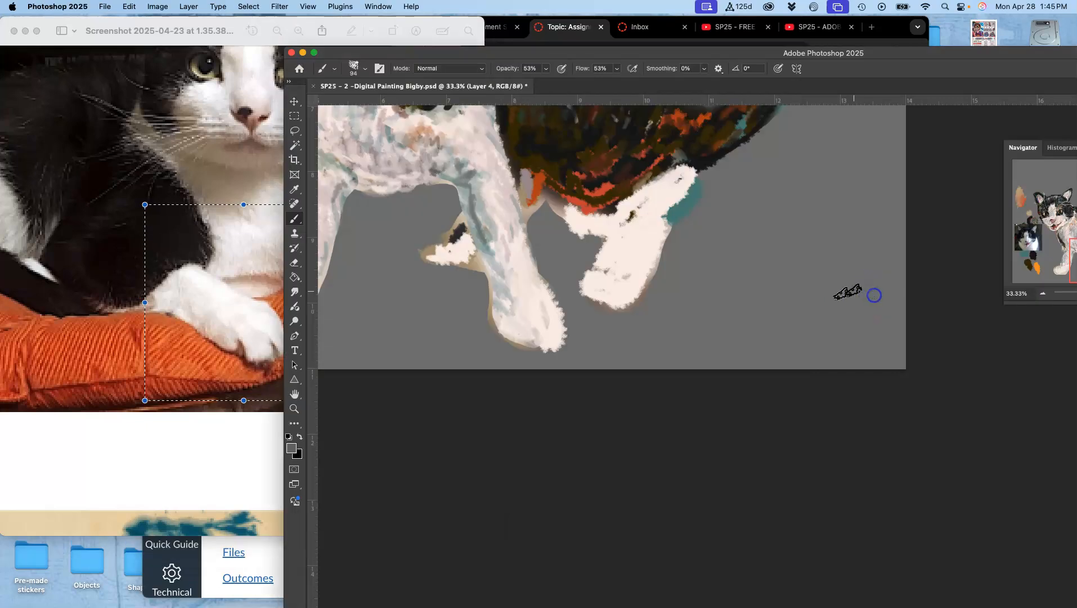
key("super+v")
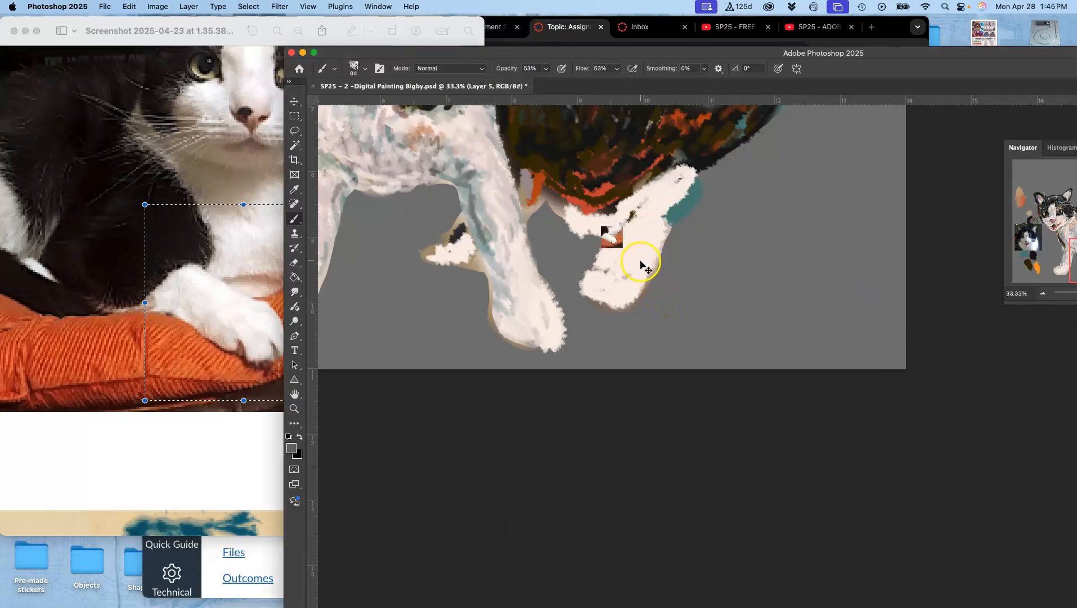
key("super+t")
left_click_drag(623, 248, 716, 356)
left_click_drag(675, 315, 443, 294)
left_click_drag(480, 206, 501, 259)
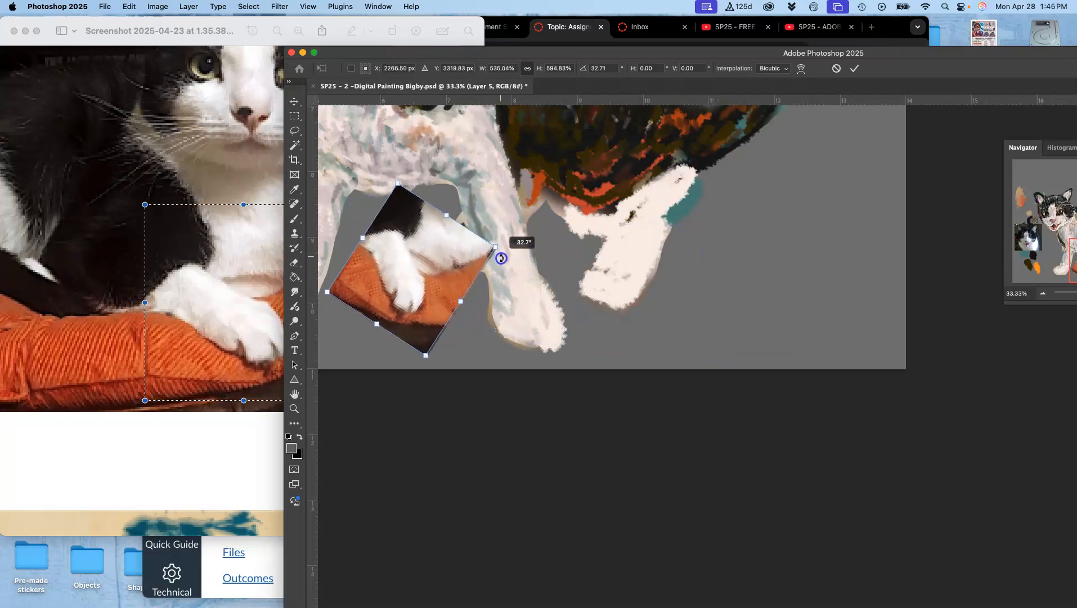
Close the Preview reference image and return the Photoshop window to its full position in front of the folder
left_click_drag(629, 53, 372, 23)
left_click_drag(651, 26, 651, 26)
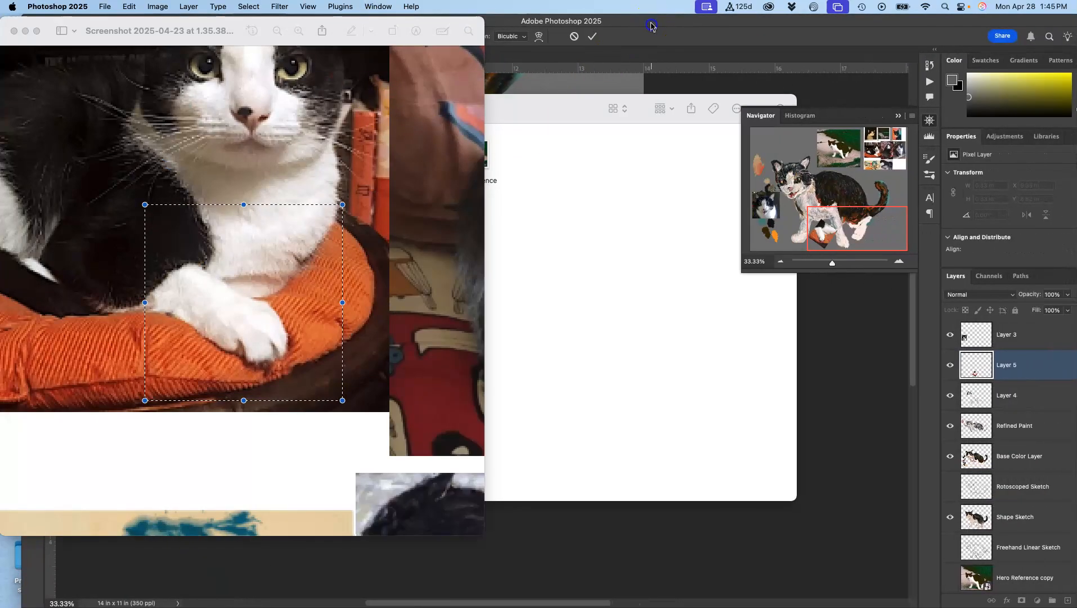
left_click(13, 31)
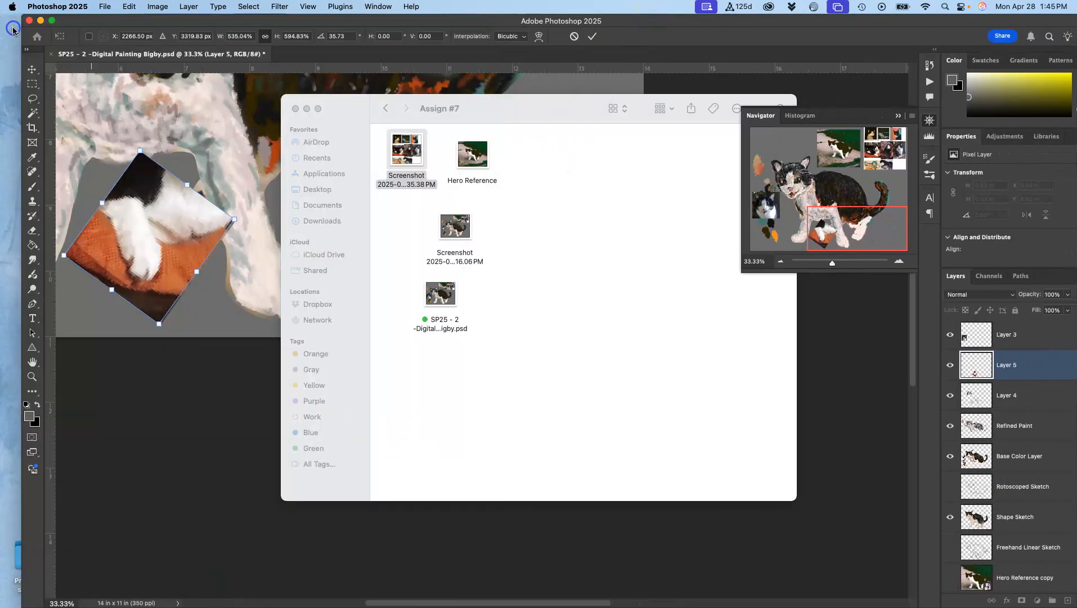
left_click(260, 162)
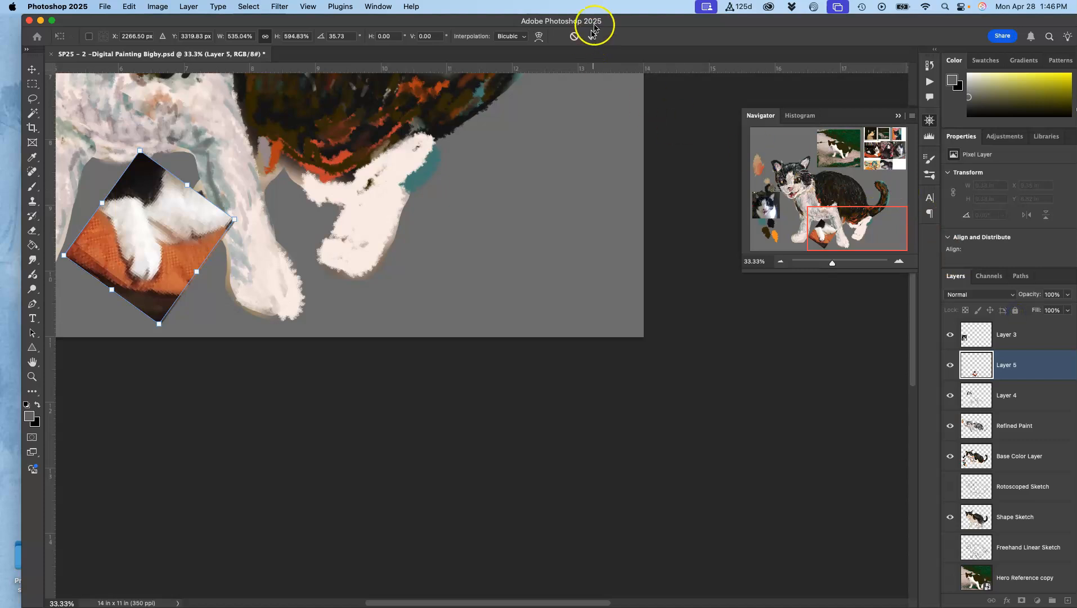
left_click_drag(626, 22, 601, 22)
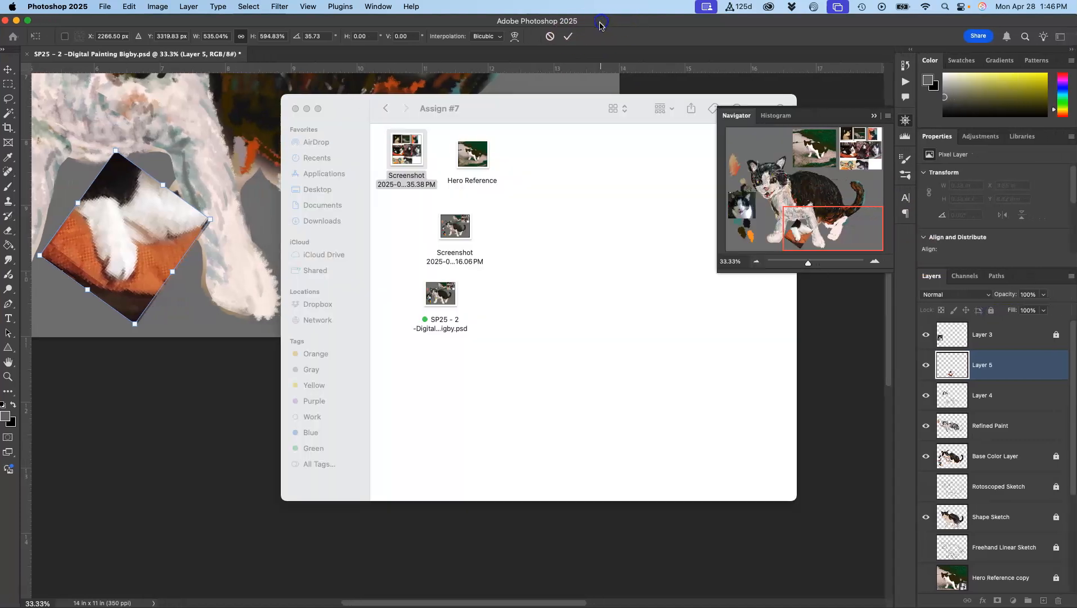
left_click(270, 56)
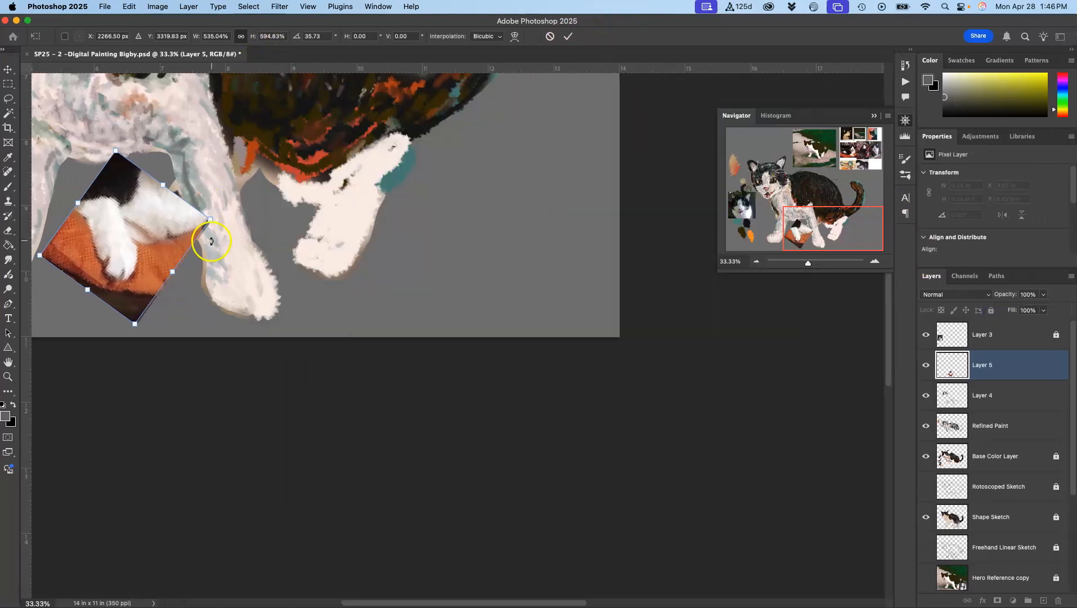
Flip the pasted paw photo horizontally between the front legs and commit the transformation
left_click_drag(205, 247, 484, 320)
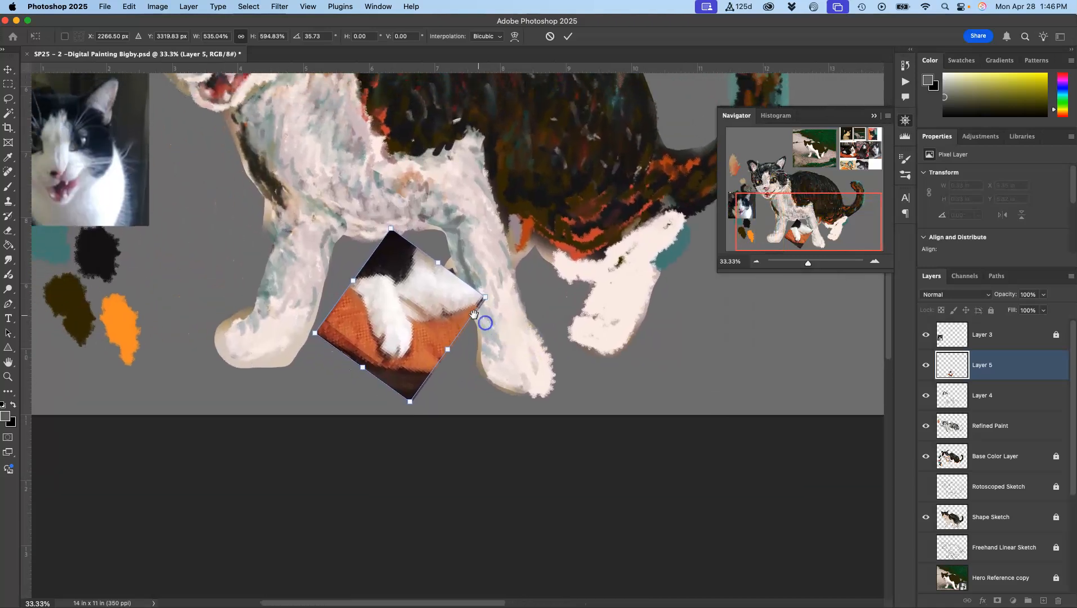
right_click(416, 283)
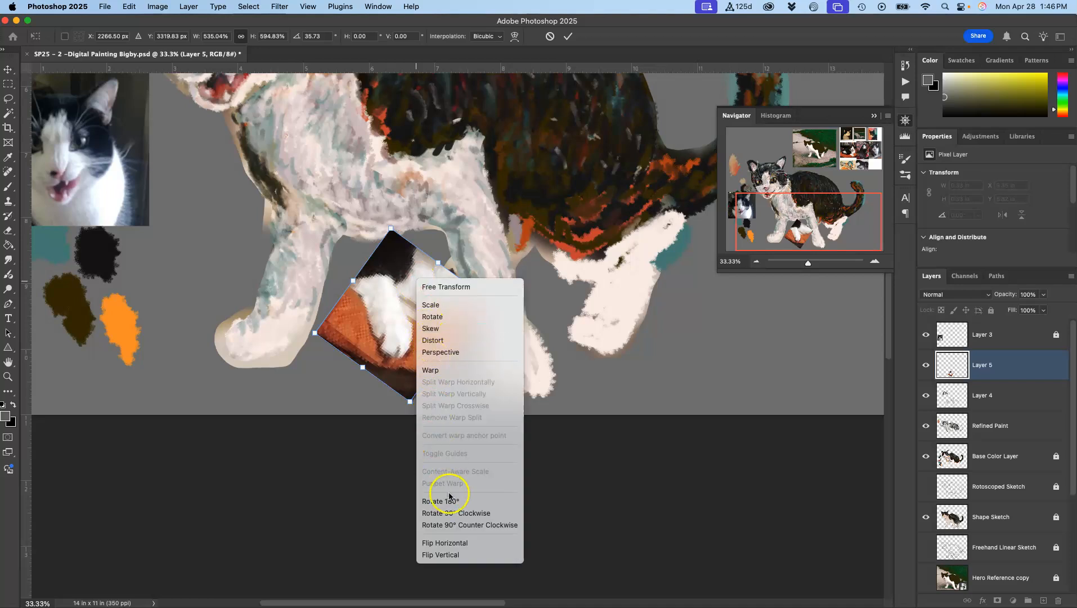
left_click(445, 542)
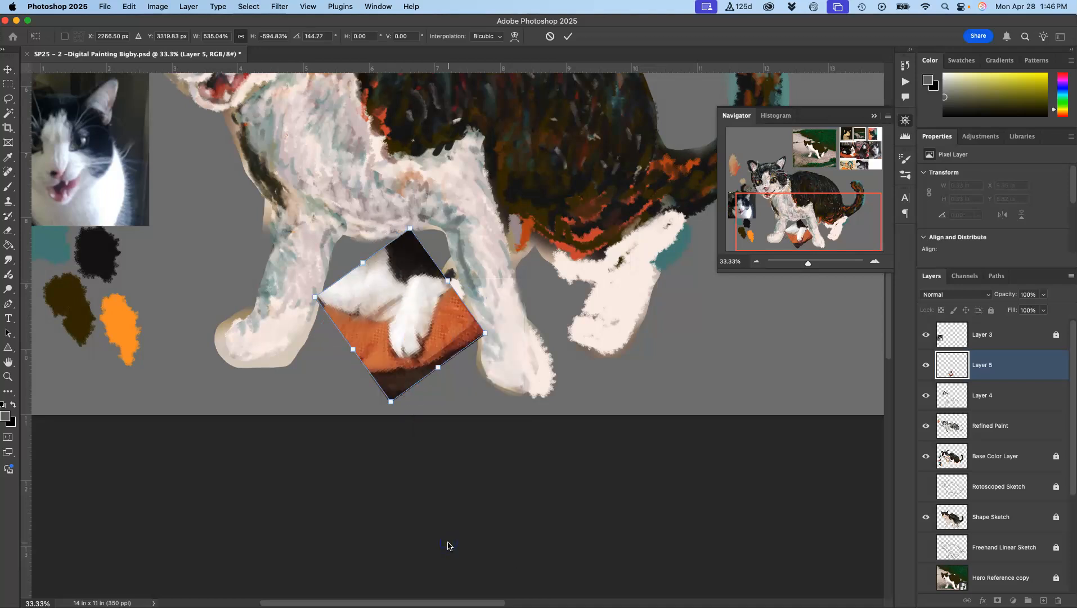
key("Return")
Paint grey toe lines on the far front paw on Layer 5 and work sampled light fur colours around them
key("b")
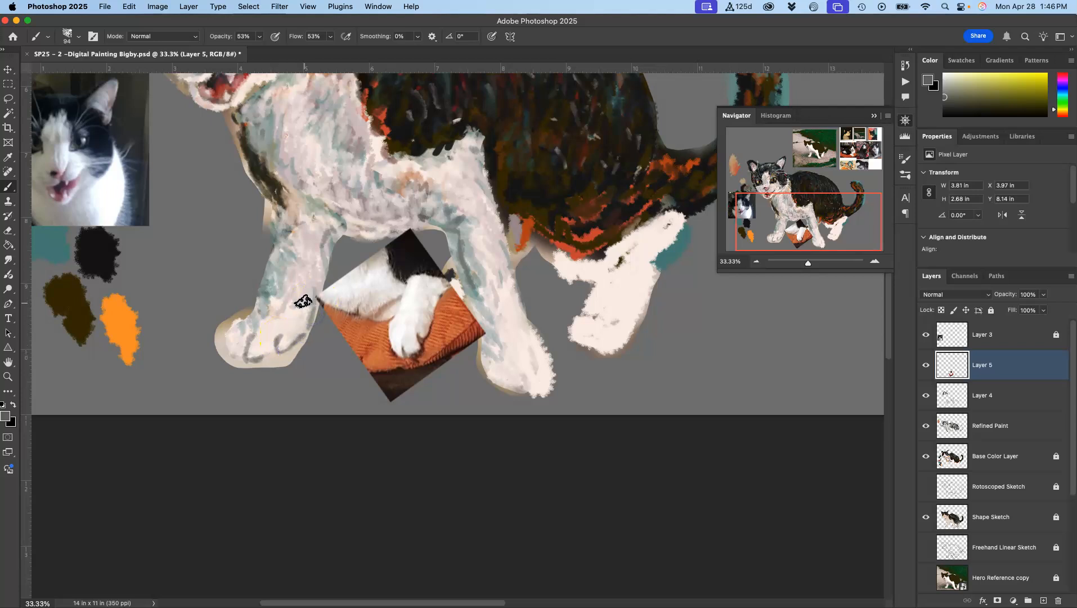
left_click(403, 179, "alt")
mouse_move(221, 340)
left_mouse_down()
mouse_move(221, 364)
mouse_move(317, 327)
mouse_move(258, 317)
mouse_move(279, 332)
mouse_move(262, 339)
mouse_move(272, 300)
left_mouse_up()
left_click(263, 338, "alt")
left_click(298, 298, "alt")
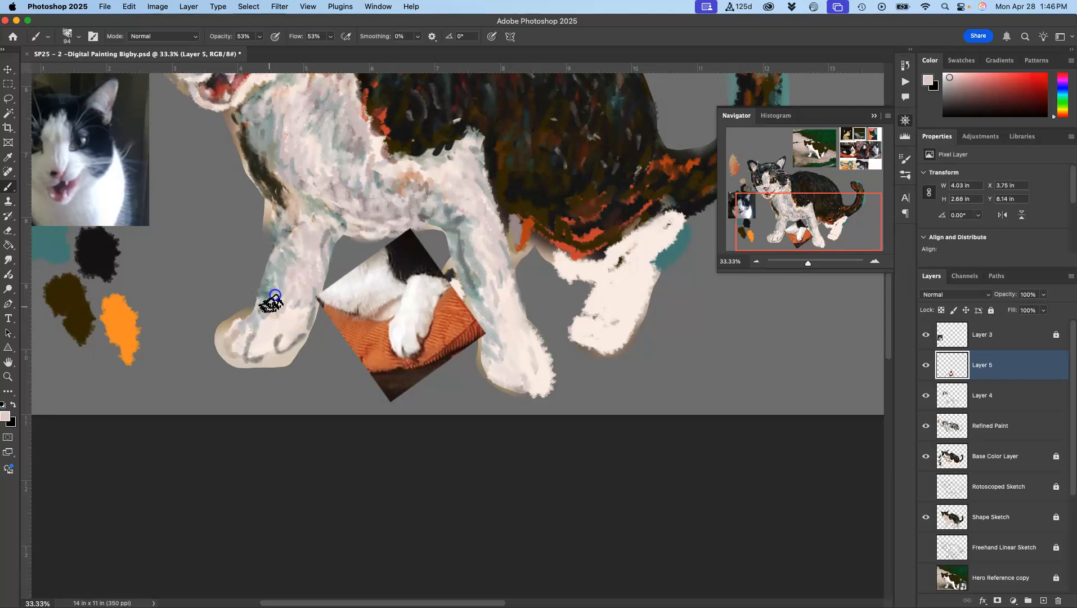
left_click(257, 348, "alt")
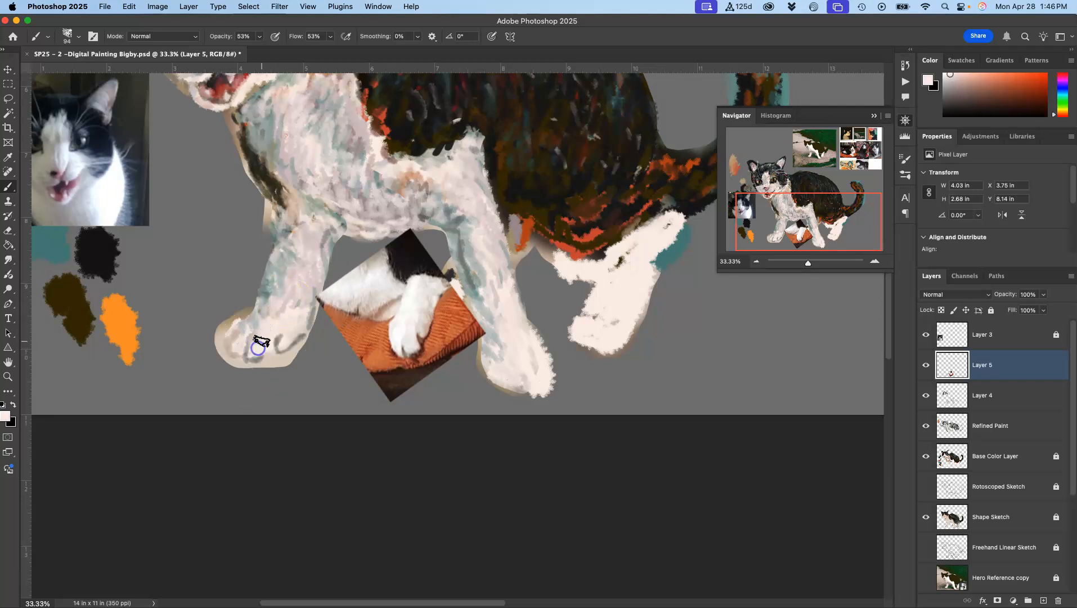
Cover the far front paw's grey toe lines with off-white strokes, and sample a warm grey-brown from the chest fur
left_click_drag(289, 256, 275, 293)
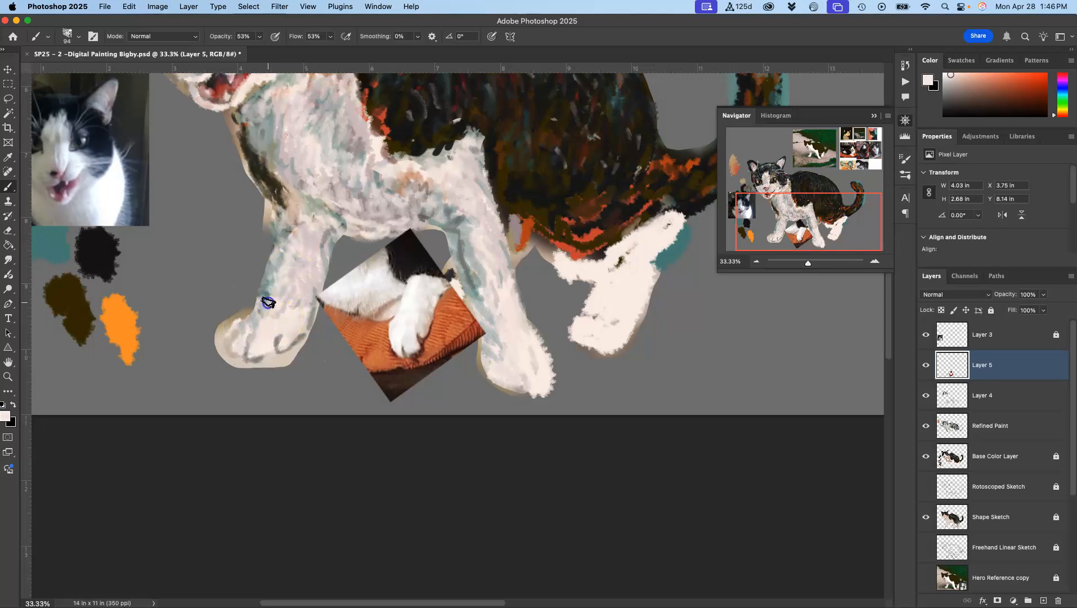
left_click_drag(293, 242, 282, 253)
left_click_drag(255, 322, 278, 347)
left_click(250, 388)
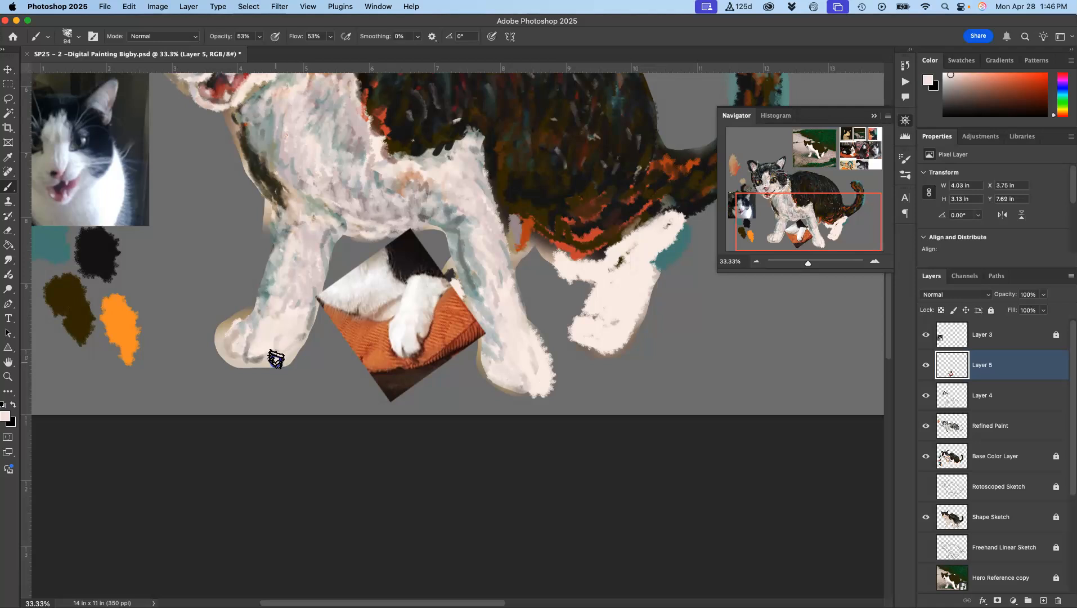
left_click_drag(251, 344, 231, 349)
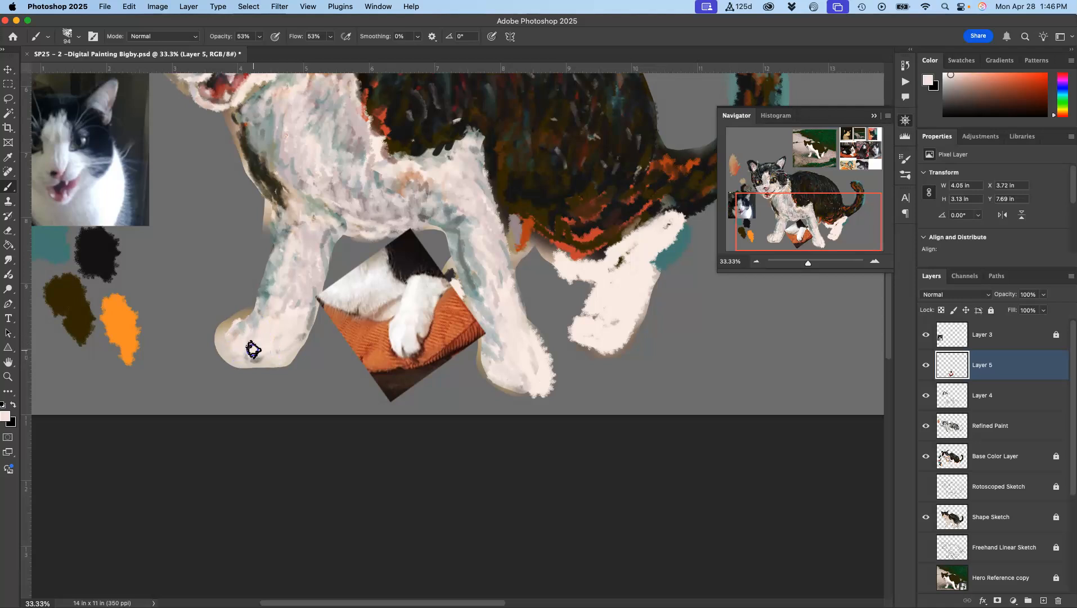
left_click(422, 187, "alt")
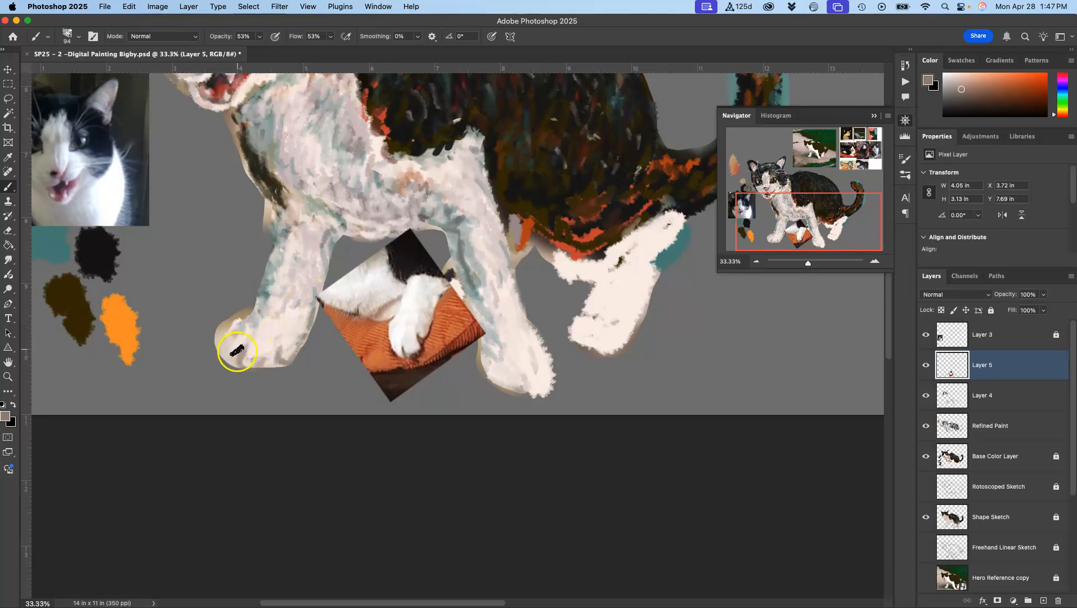
Sample off-white and cool grey from the leg and belly fur and refine the far front paw's toes on Layer 5
left_click(274, 303, "alt")
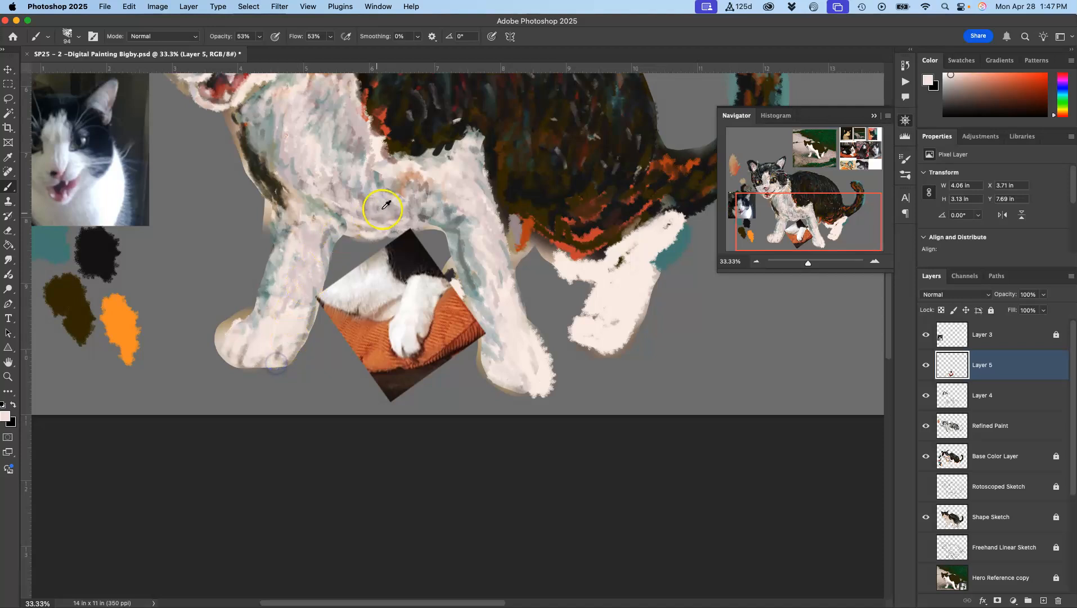
left_click_drag(386, 205, 343, 224)
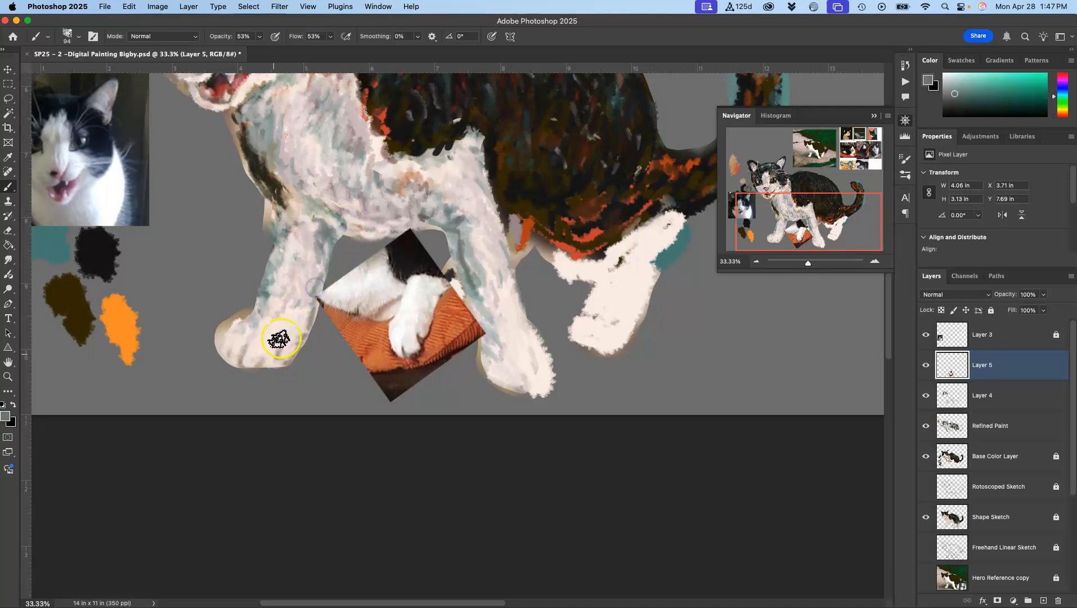
Switch to Google Chrome and search Google Images for "John Singer Sargent" in a new tab
mouse_move(2, 107)
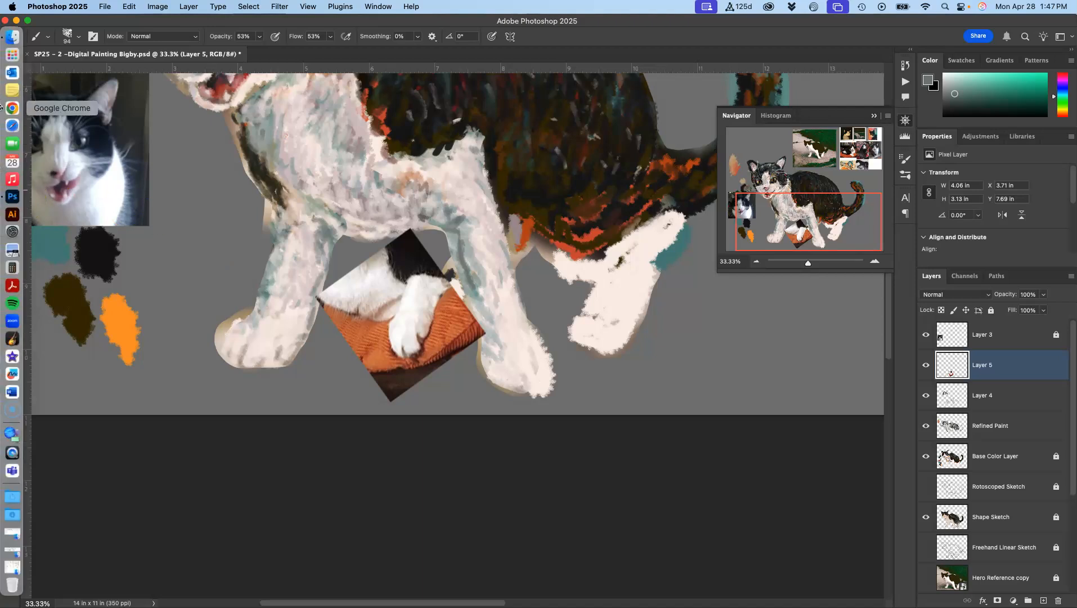
left_click(10, 109)
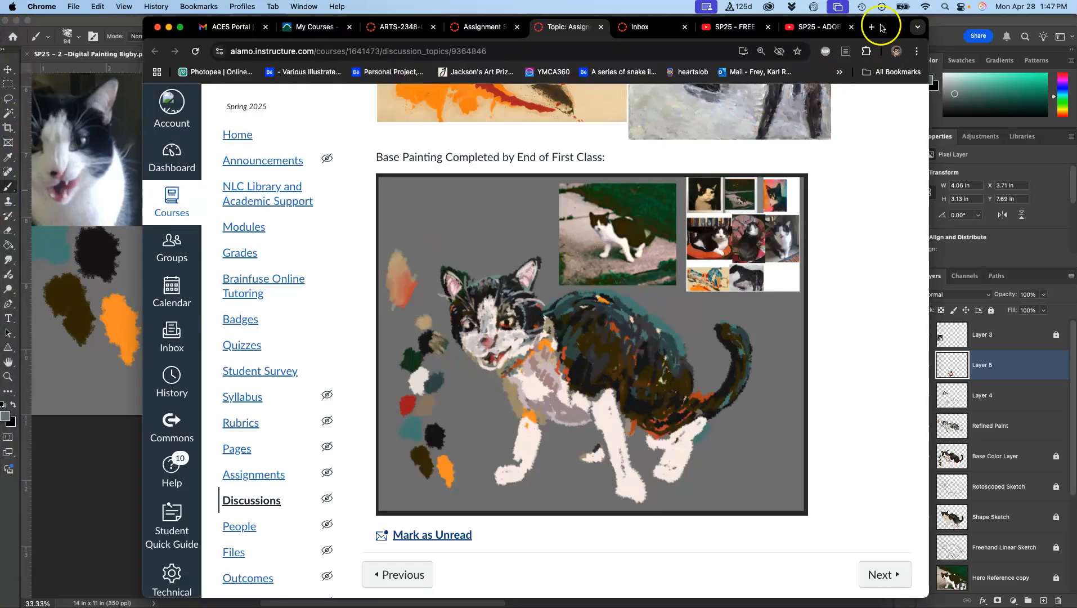
left_click(880, 27)
type("John")
type(" Singer Sargent")
key("Return")
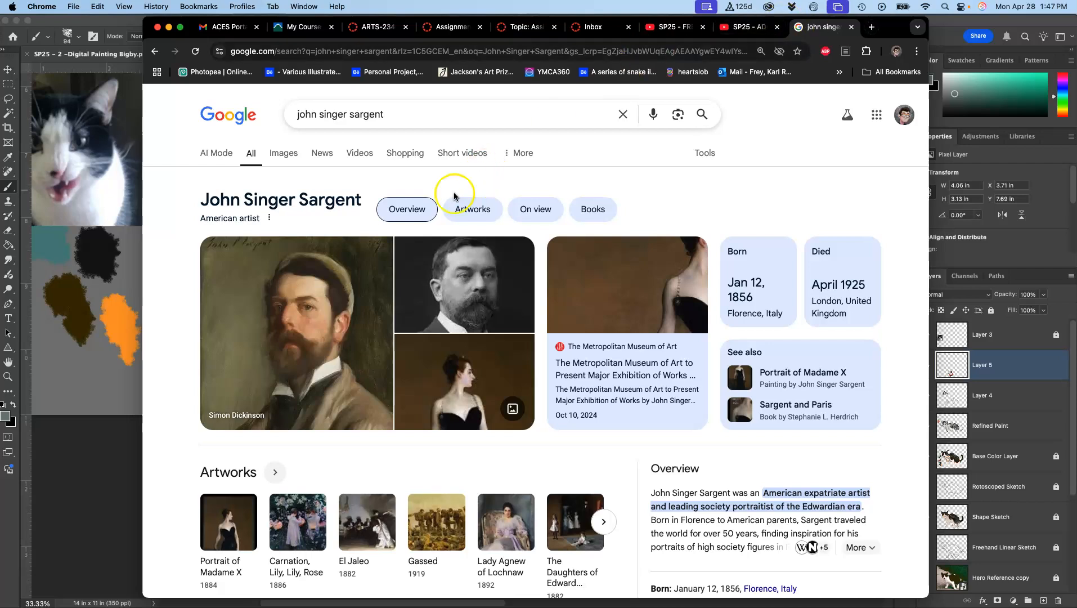
left_click(279, 157)
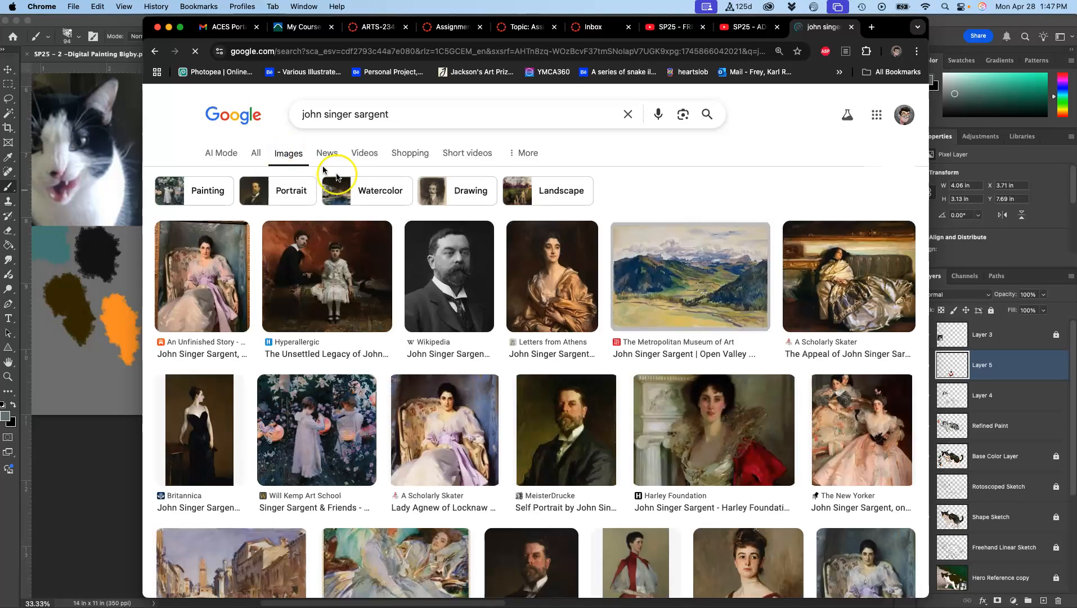
Open the watercolor of two reclining women and the painting of a woman on a sofa in new tabs
scroll(853, 251, "down", 2)
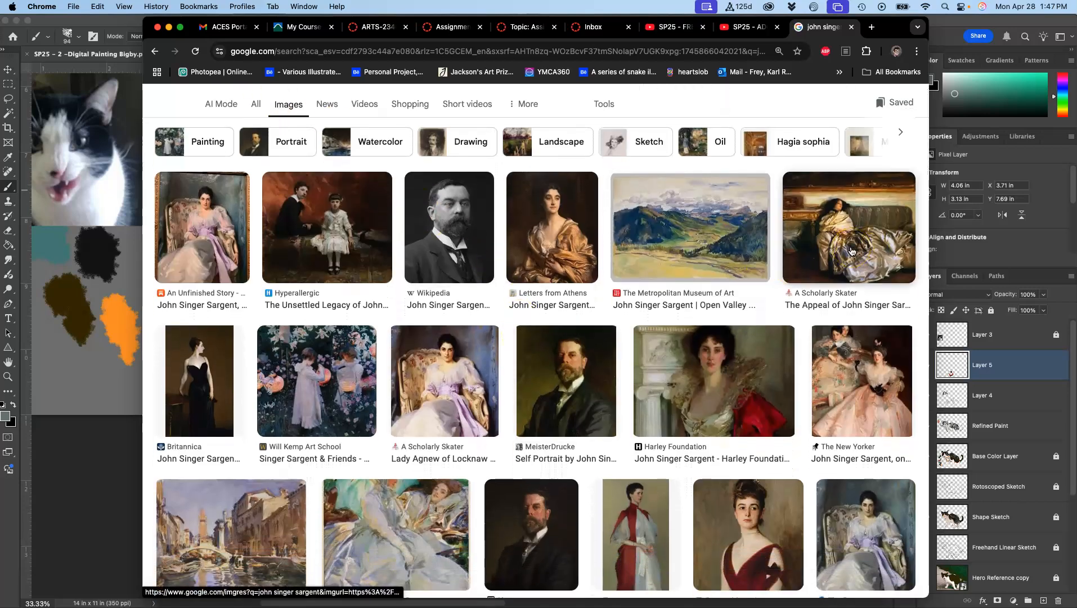
right_click(419, 531)
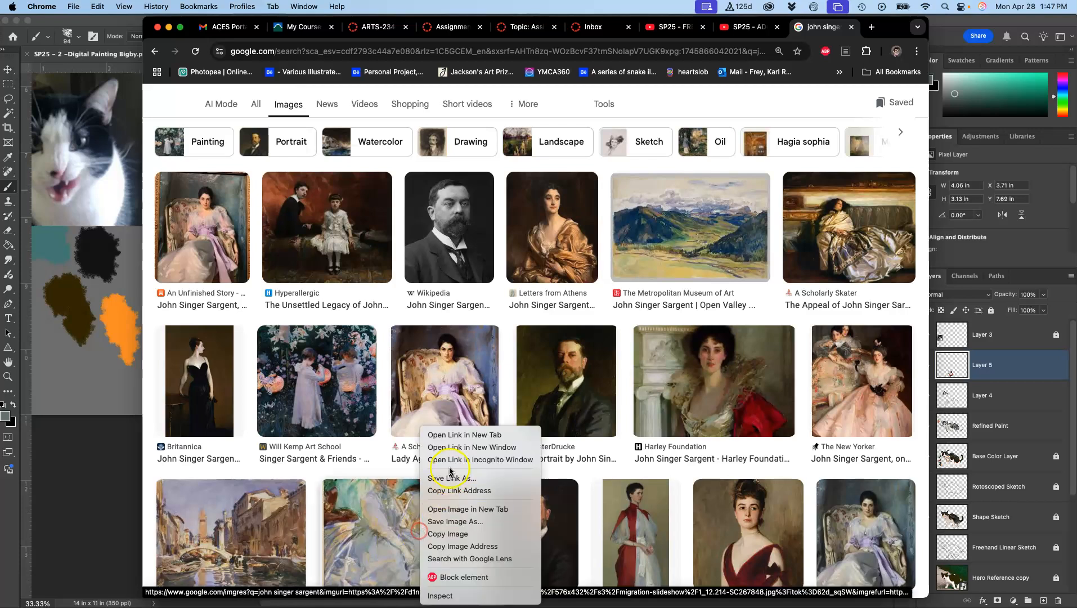
left_click(453, 434)
right_click(851, 238)
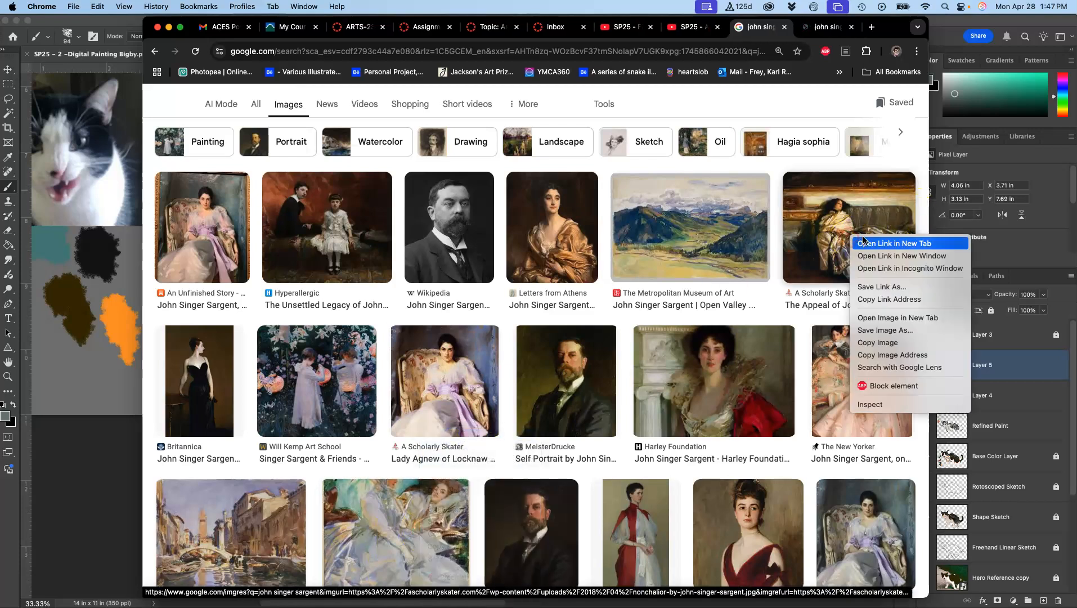
left_click(878, 243)
Open the MFA Boston page for the Sargent watercolor and examine the coloured shadows in the white clothing
left_click(771, 27)
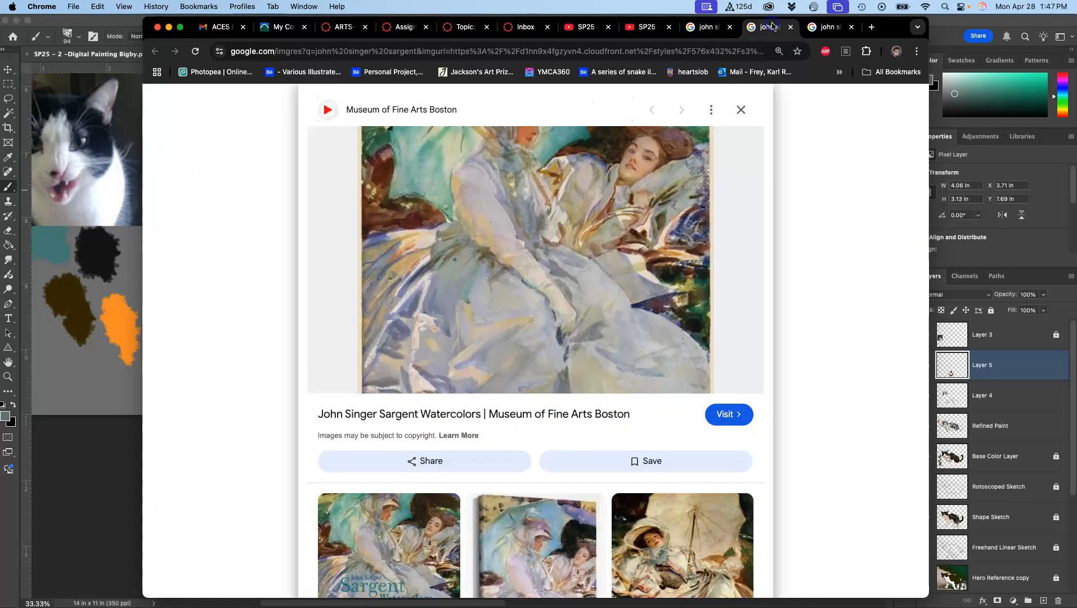
right_click(530, 255)
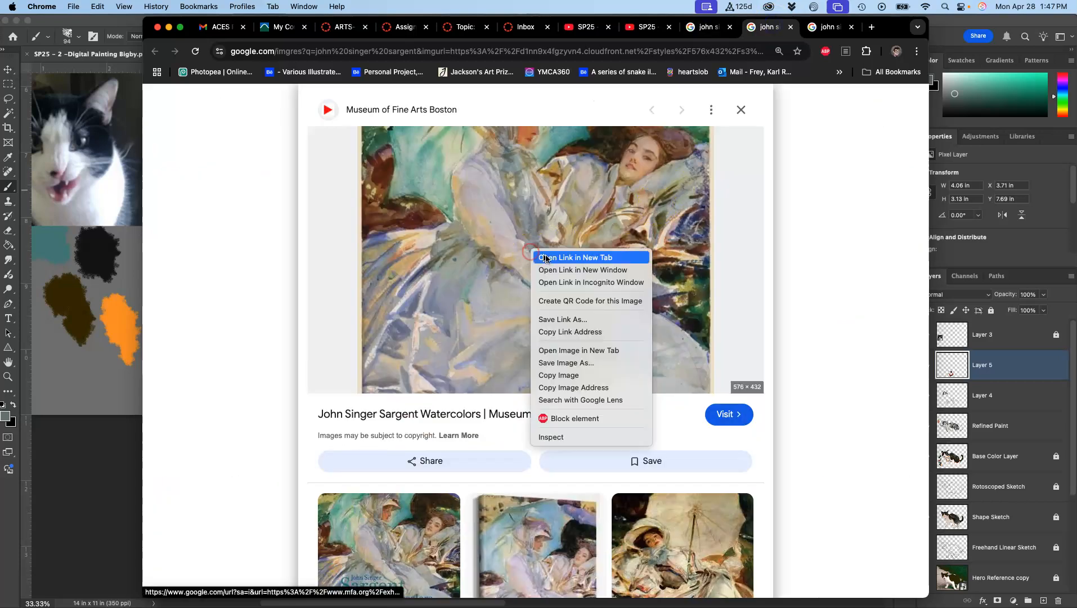
left_click(548, 259)
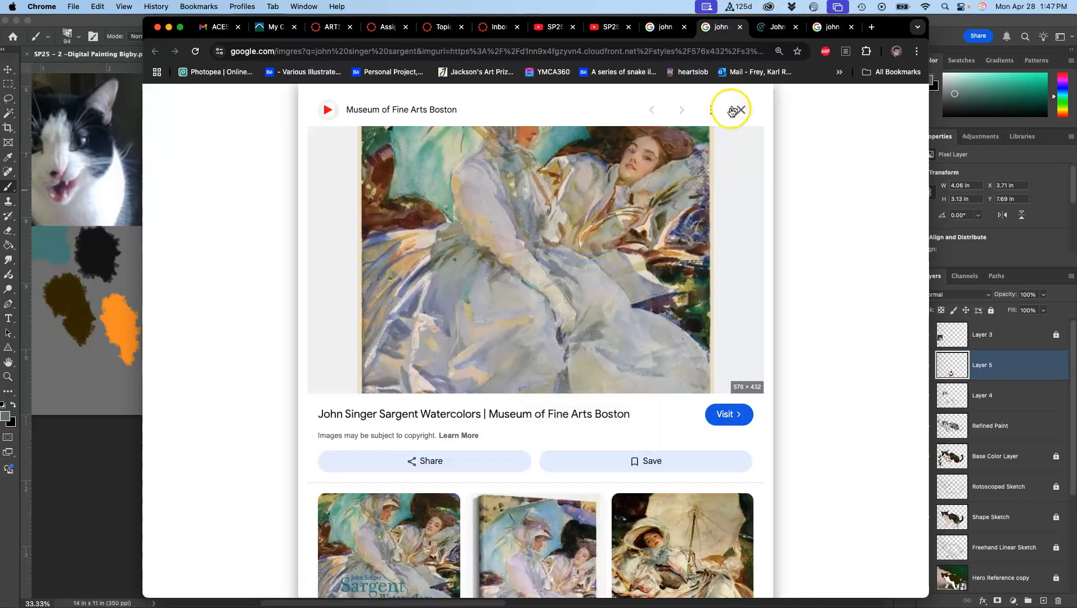
left_click(777, 29)
scroll(618, 306, "down", 5)
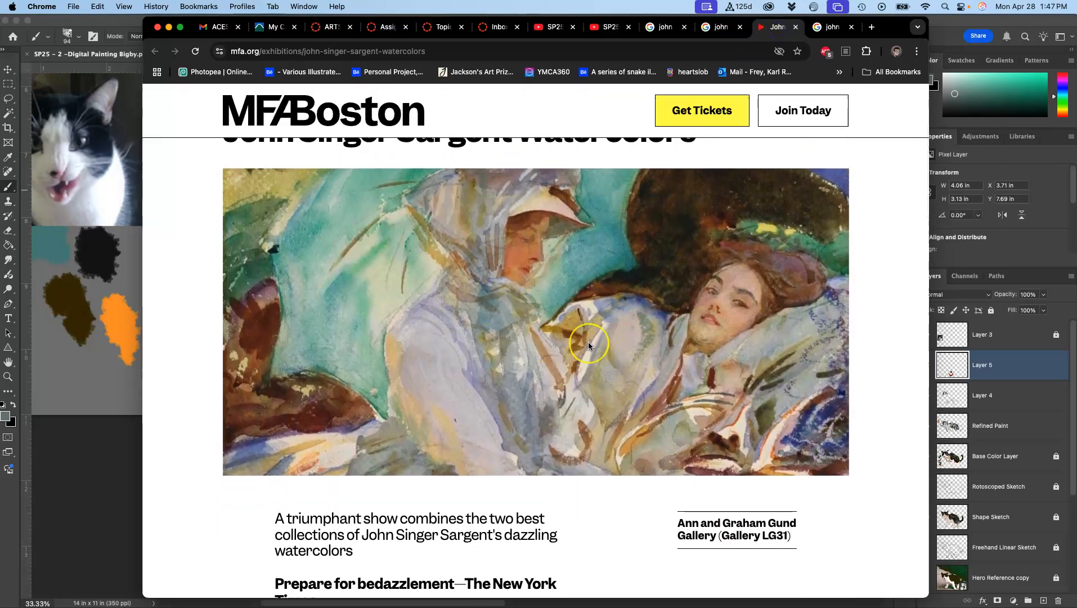
scroll(588, 345, "down", 6)
scroll(588, 345, "up", 9)
scroll(588, 345, "down", 2)
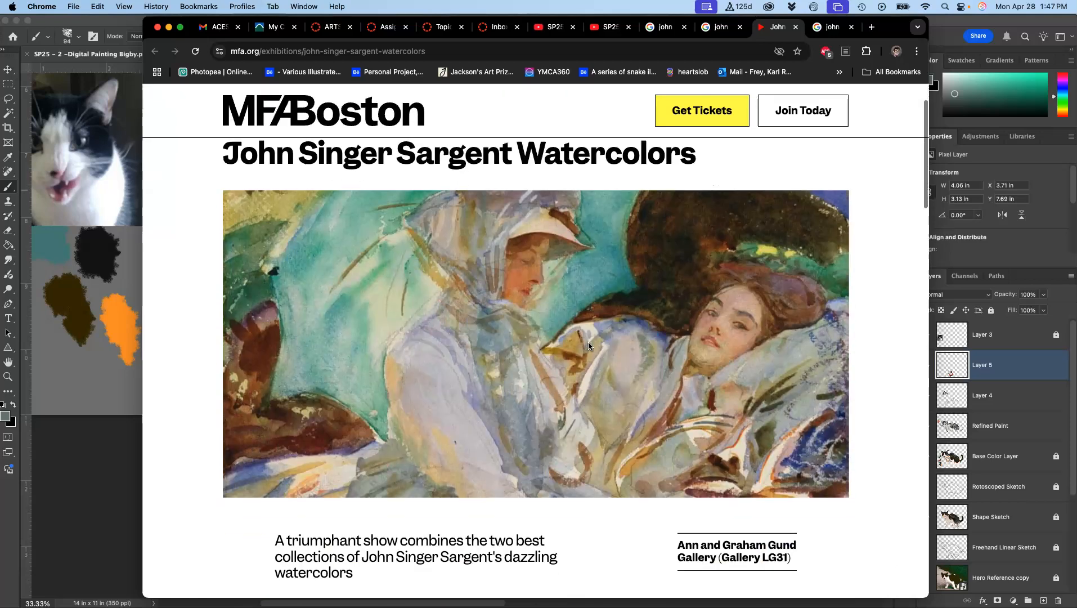
scroll(588, 344, "up", 1)
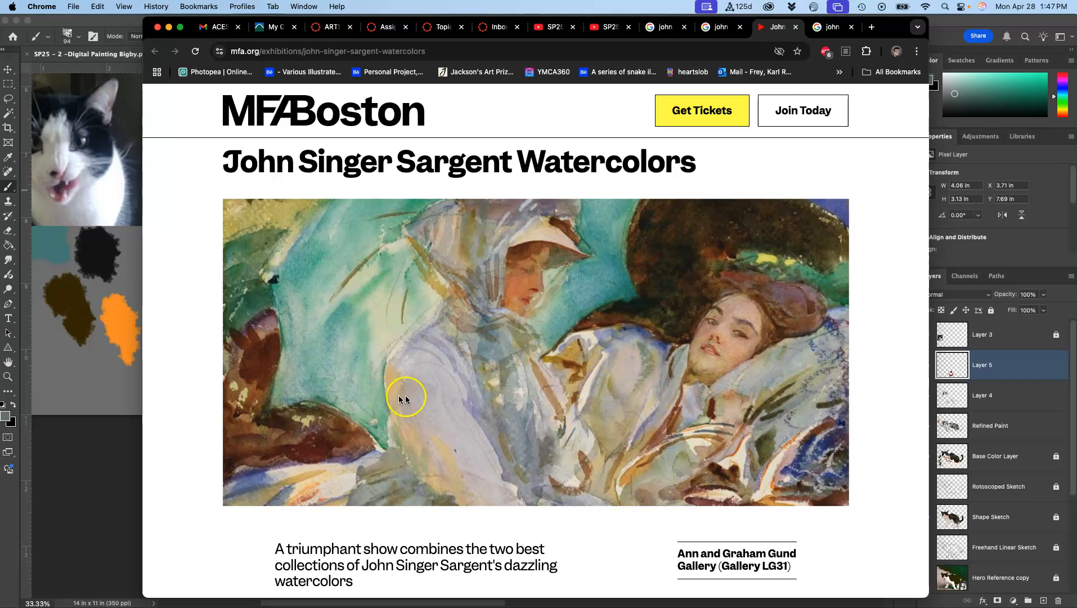
Open the full-size image of the woman on the sofa from A Scholarly Skater in its own tab
left_click(833, 29)
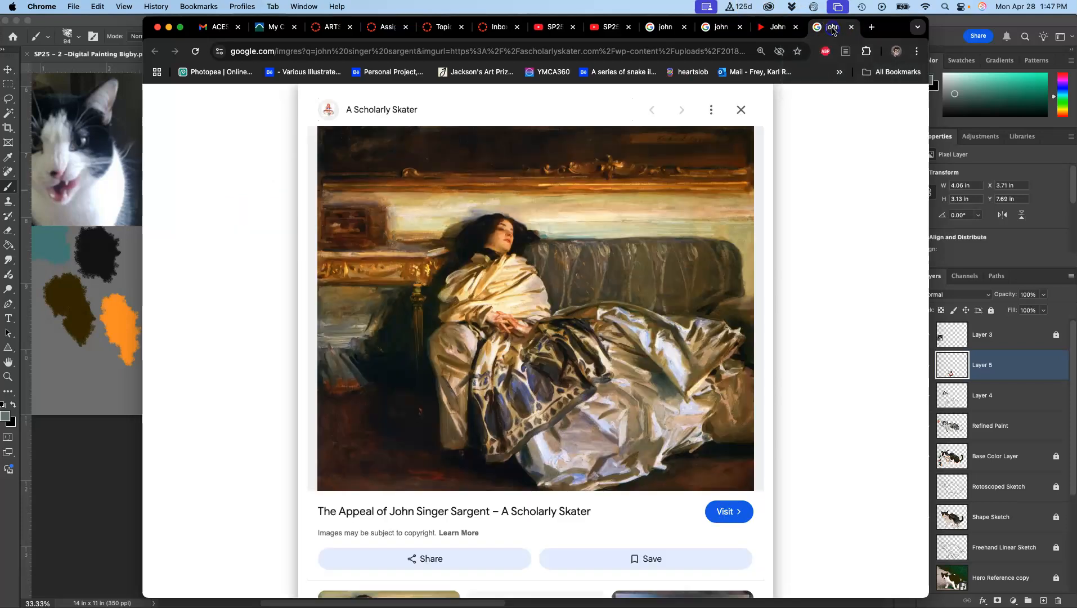
right_click(510, 355)
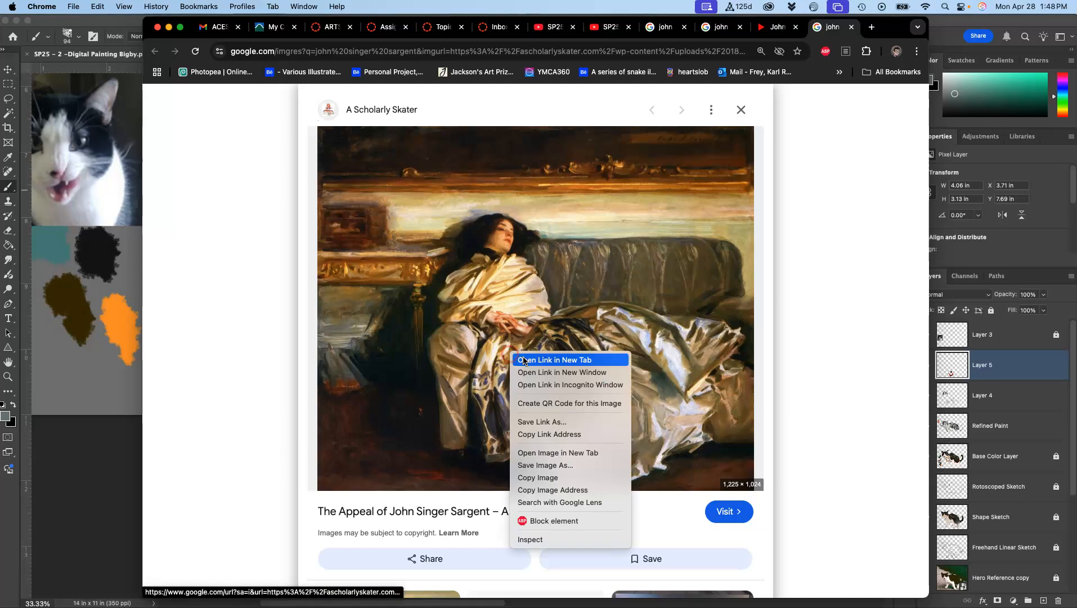
left_click(568, 453)
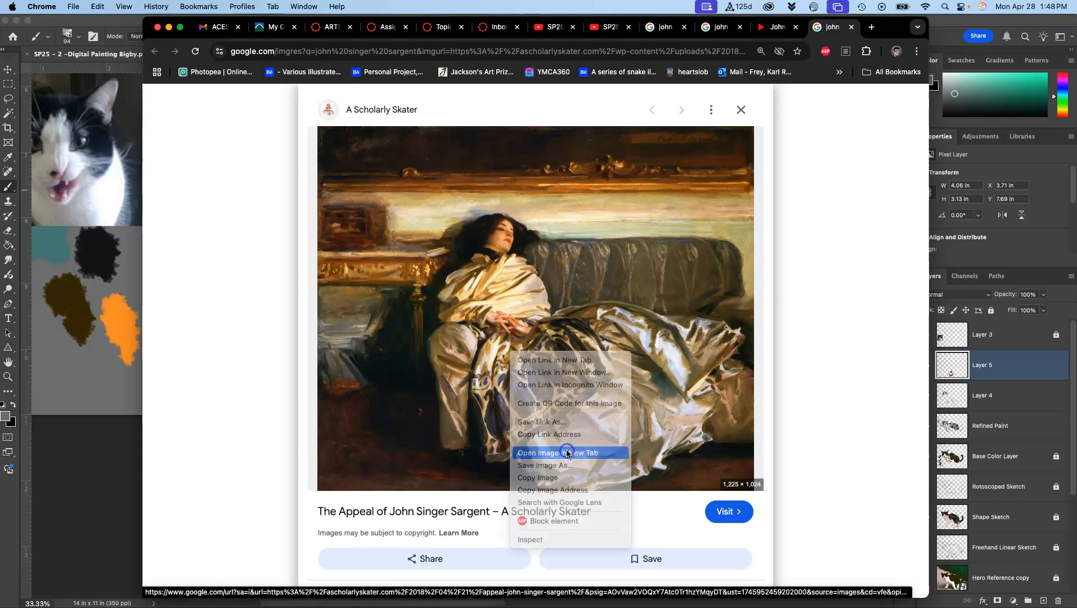
left_click(832, 30)
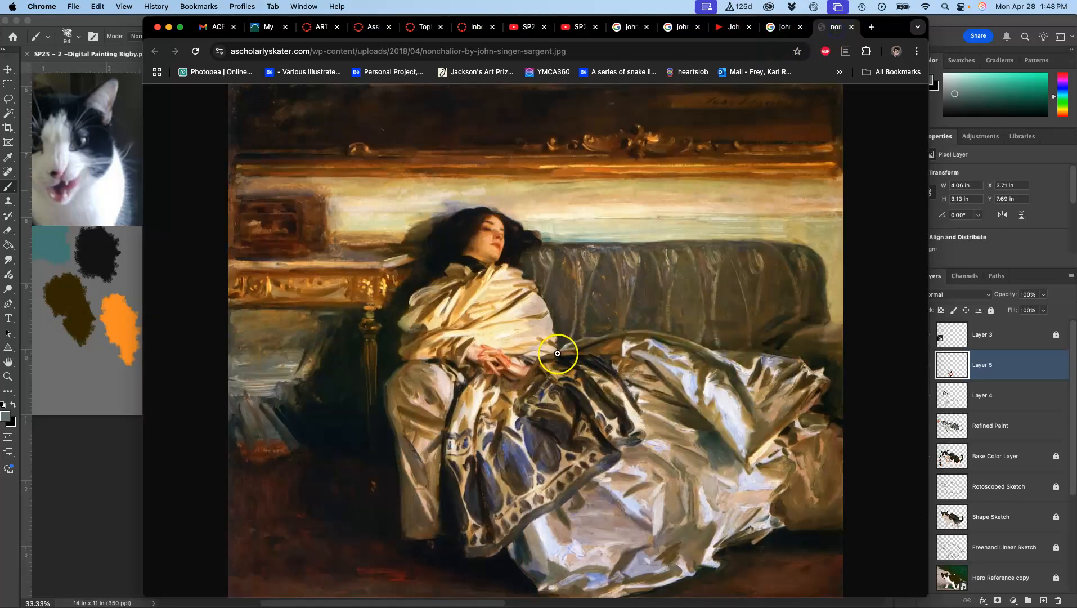
Examine the brushwork in the painting's shawl, patterned cloth, satin skirt and sofa at close range
left_click(558, 354)
key("super+equal")
key("super+equal")
key("super+equal")
key("super+equal")
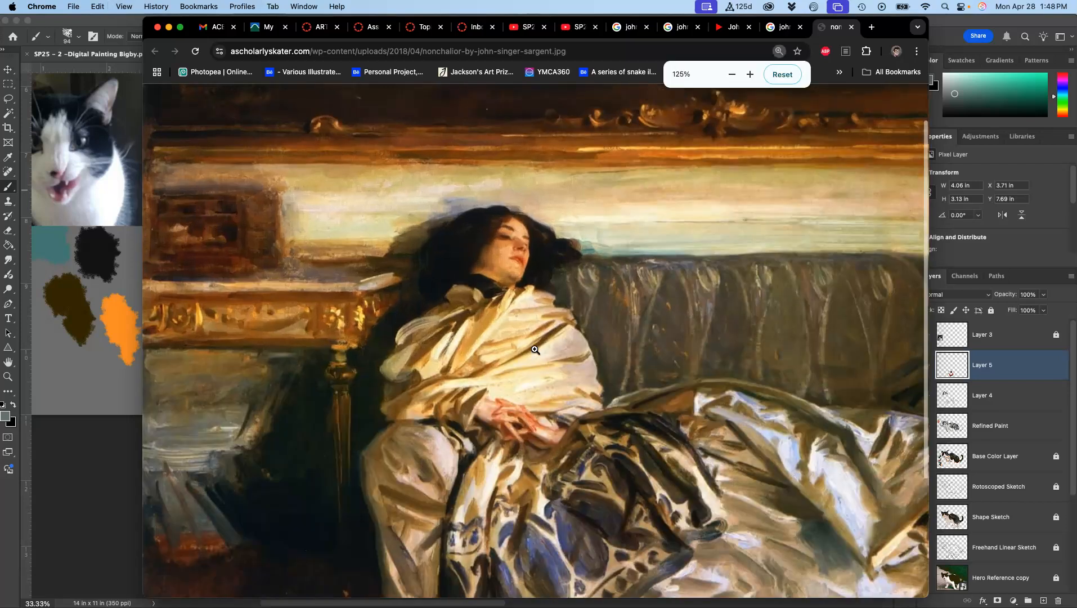
scroll(534, 349, "down", 10)
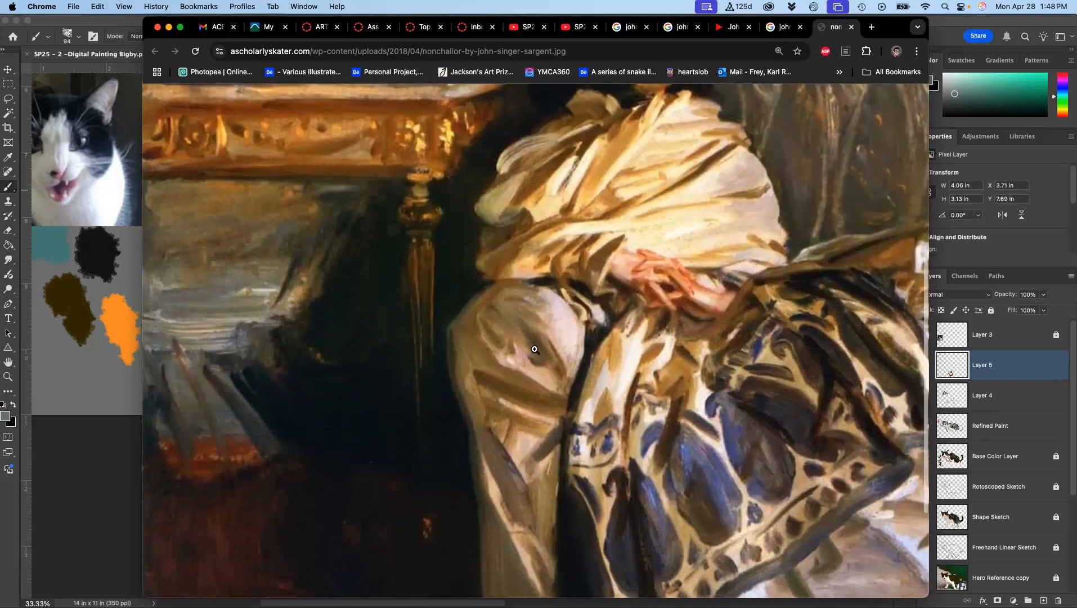
scroll(535, 350, "right", 7)
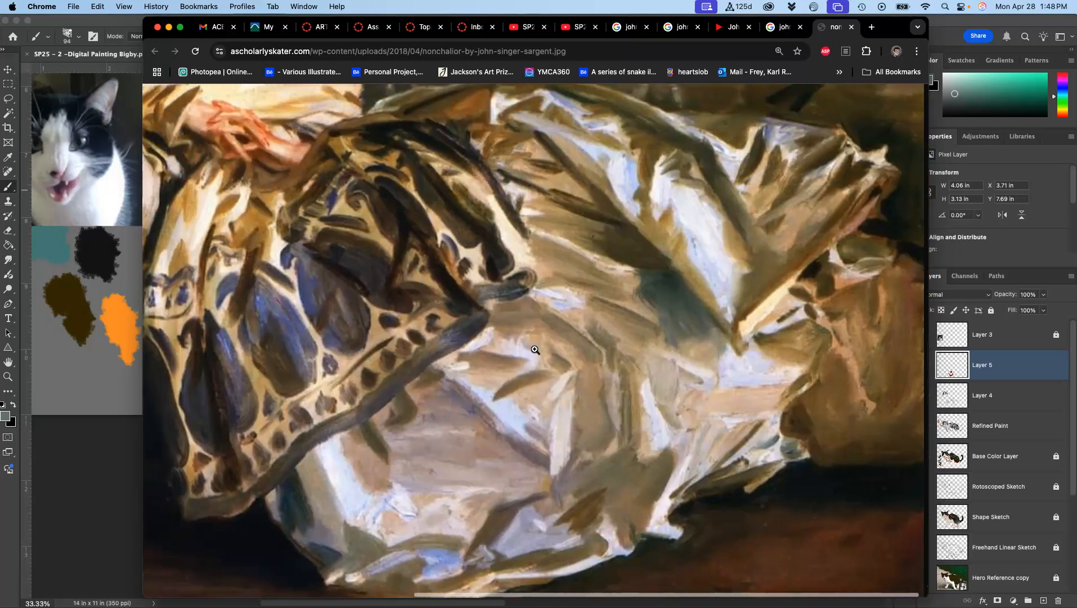
scroll(534, 349, "up", 3)
scroll(534, 349, "up", 3)
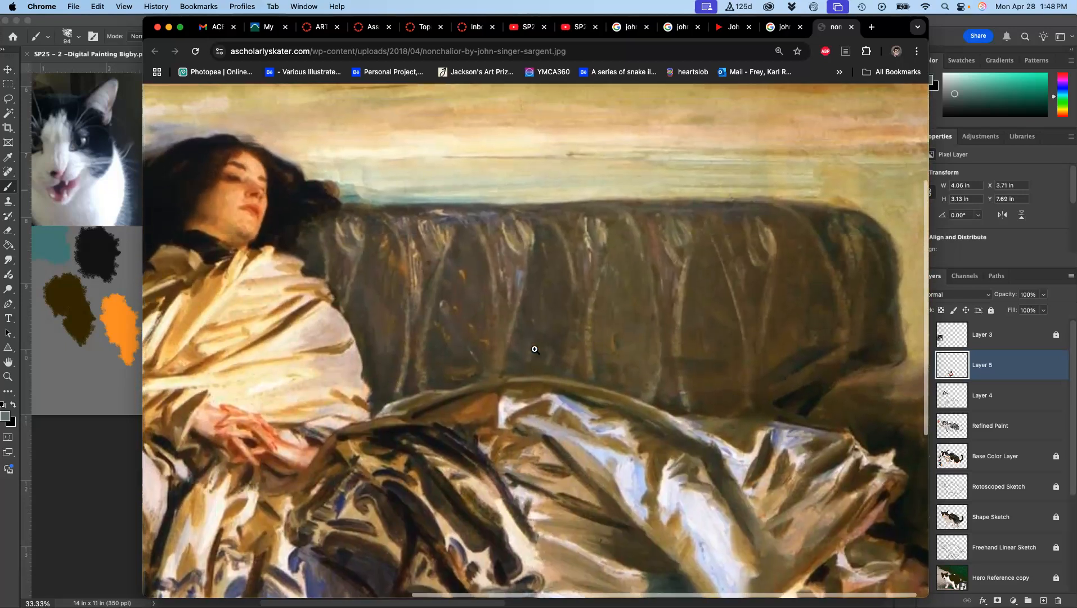
scroll(535, 350, "left", 4)
scroll(535, 350, "left", 1)
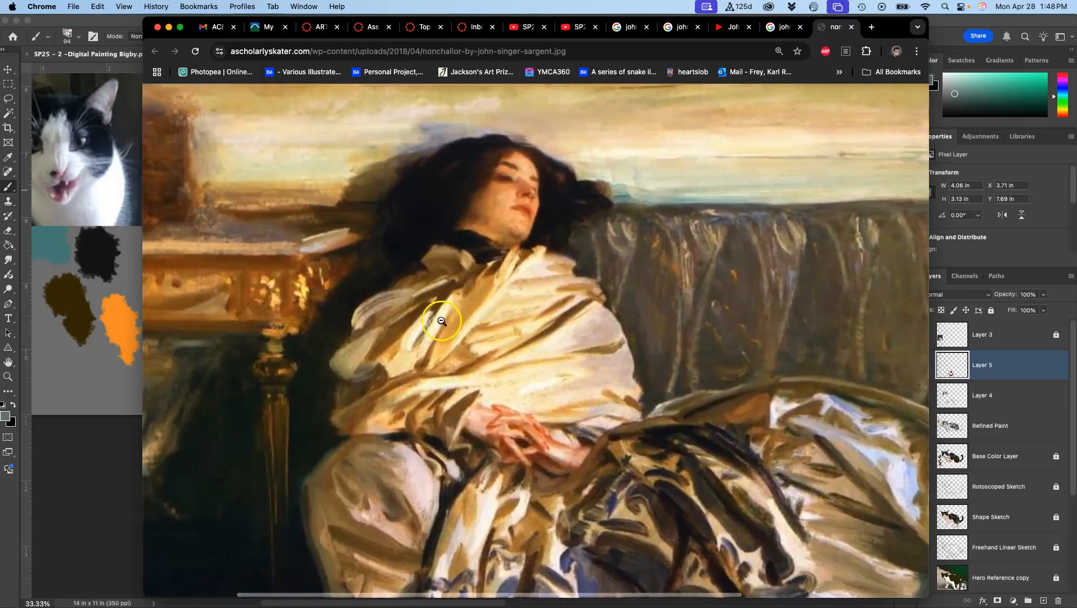
Examine the highlights on the gilded table beside the woman, and compare them with the wider view of the painting
scroll(453, 336, "up", 1)
scroll(453, 337, "up", 1)
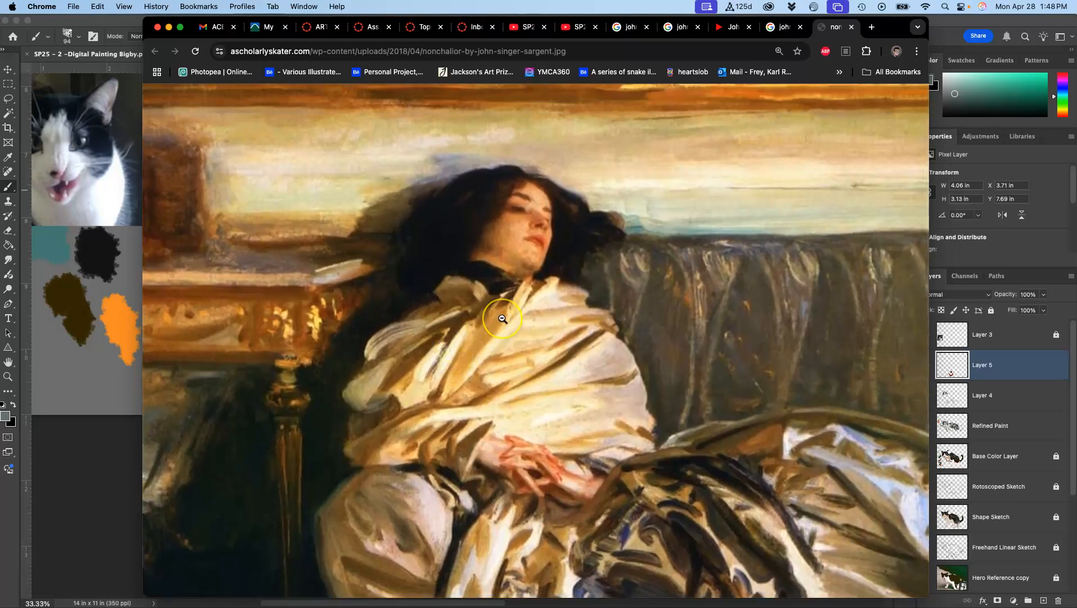
scroll(502, 318, "up", 2)
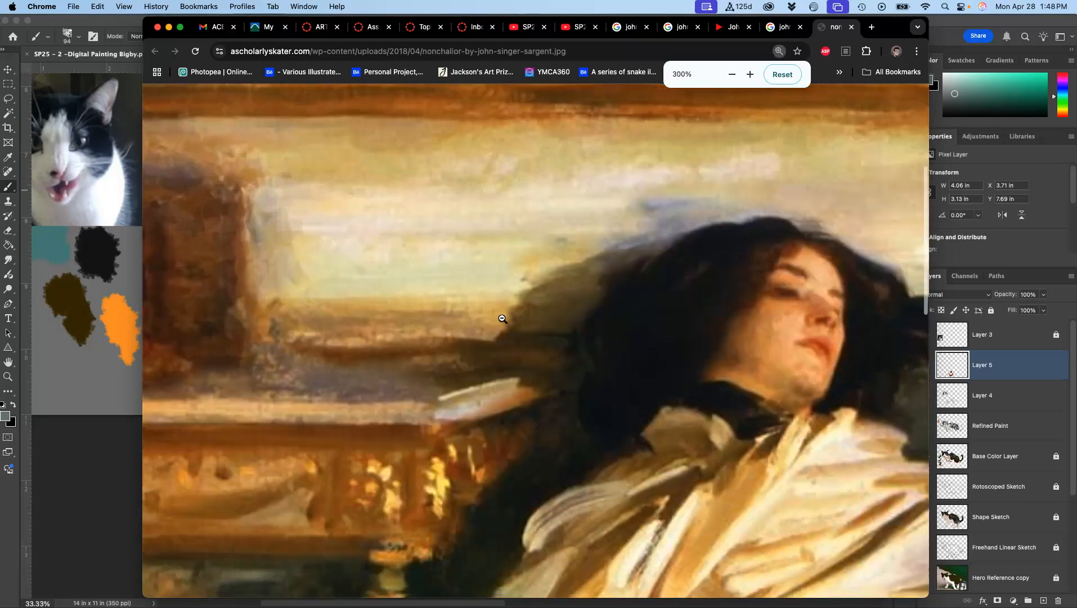
scroll(502, 318, "down", 3)
scroll(502, 319, "left", 3)
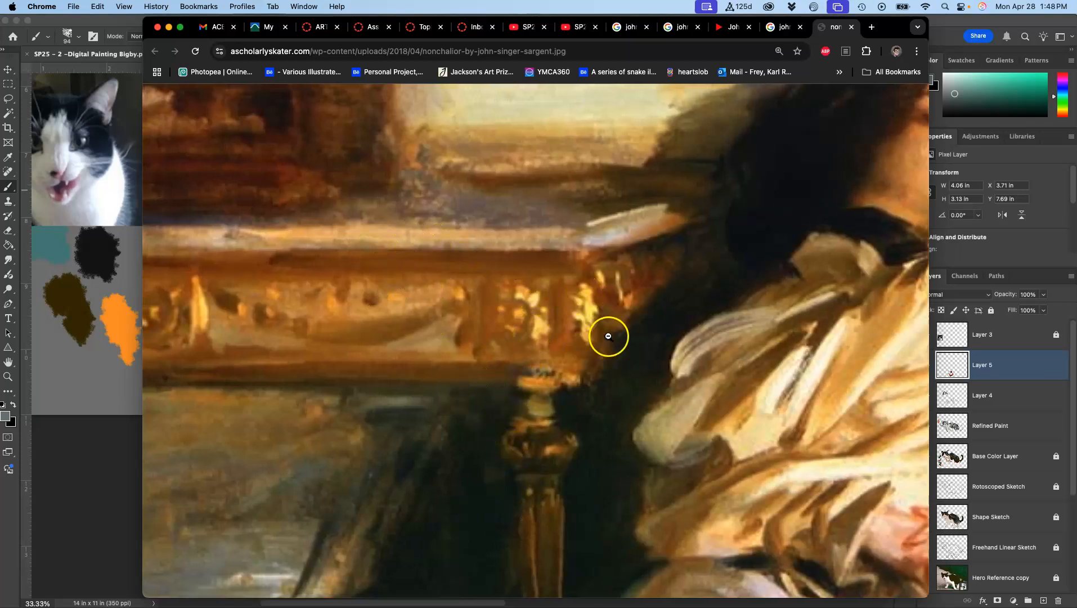
scroll(635, 332, "down", 6)
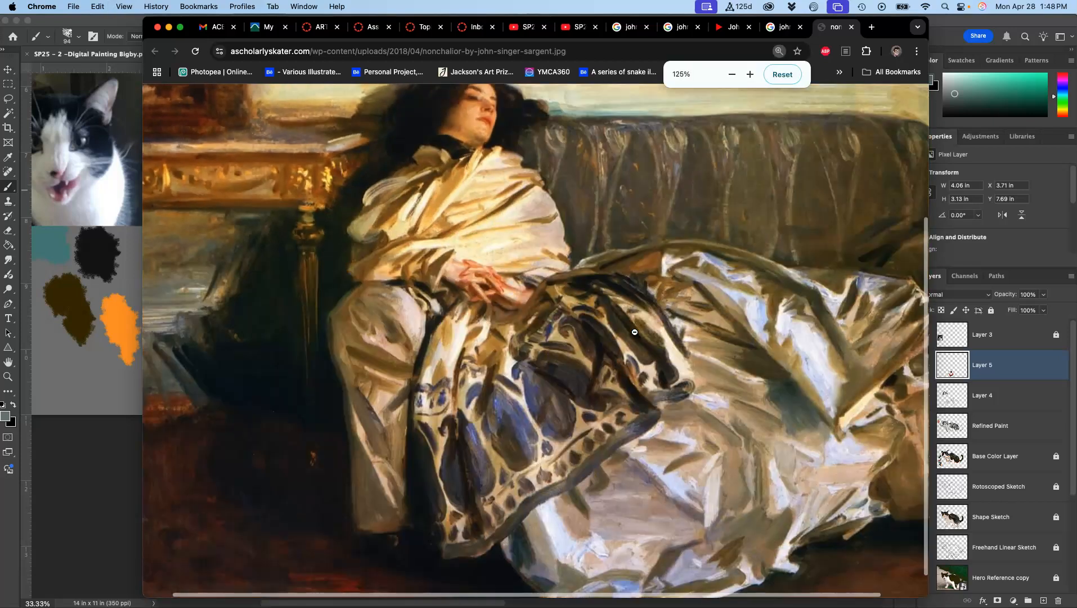
scroll(635, 331, "down", 4)
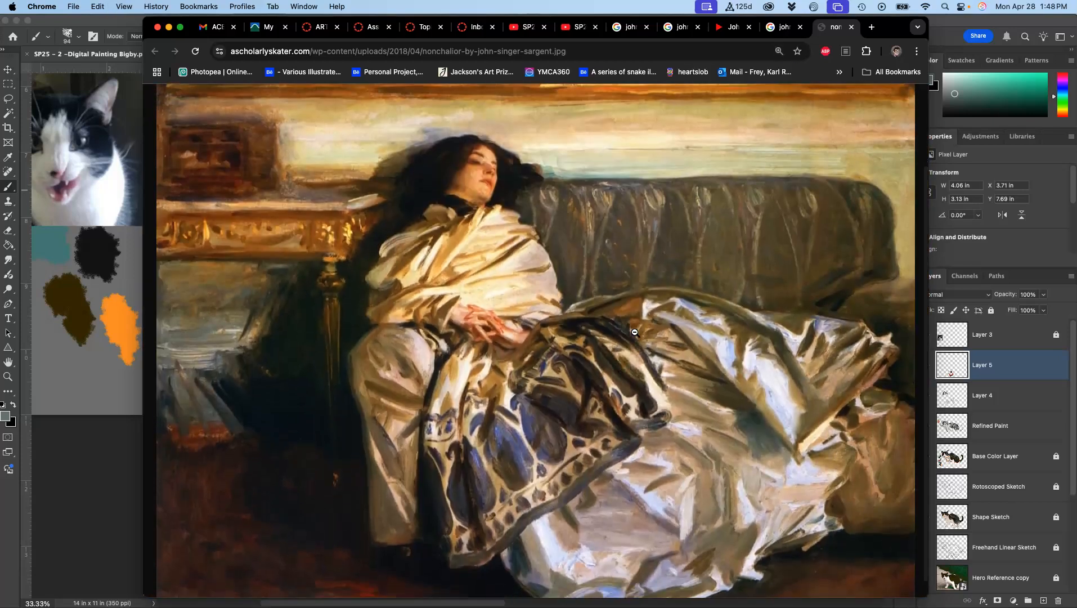
Compare the whole painting seen at 75% with an enlarged view of the woman's face and shawl
key("super+minus")
key("super+minus")
key("super+minus")
key("super+minus")
key("super+equal")
key("super+equal")
key("super+equal")
key("super+equal")
key("super+equal")
key("super+equal")
key("super+equal")
key("super+equal")
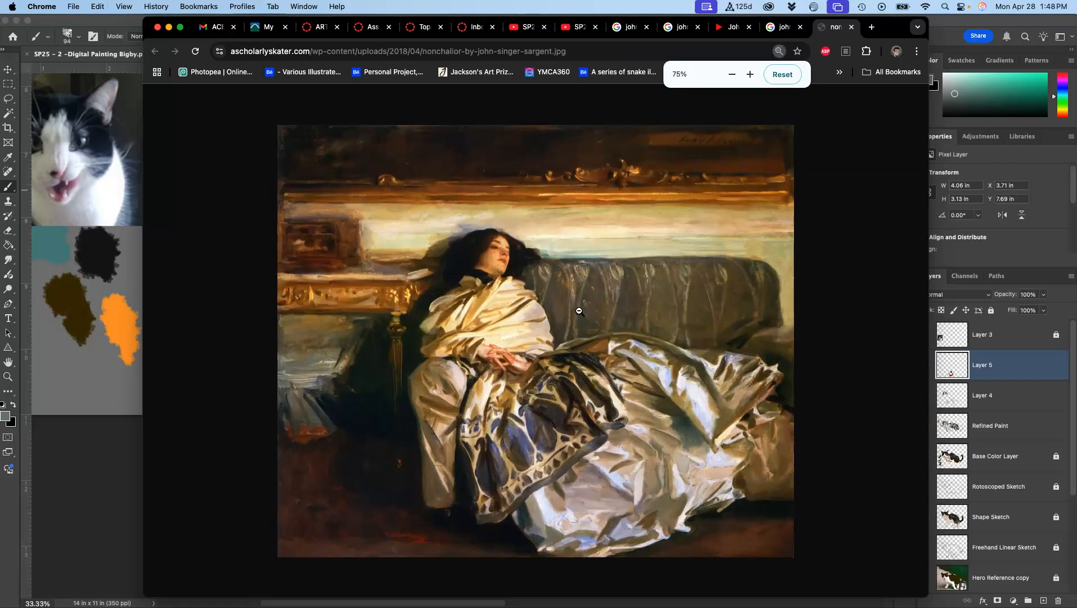
scroll(578, 337, "down", 3)
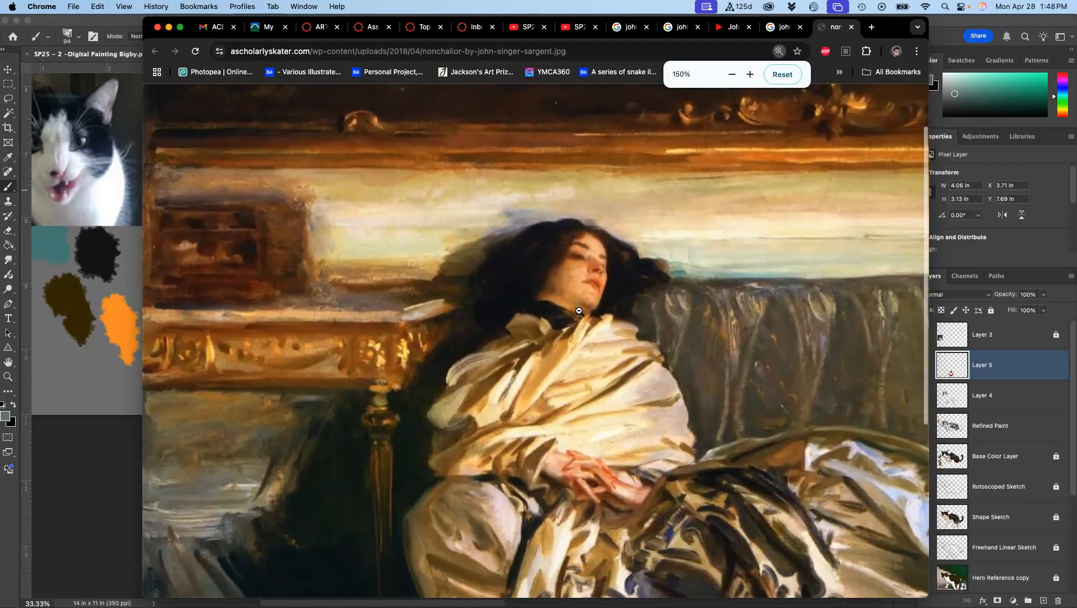